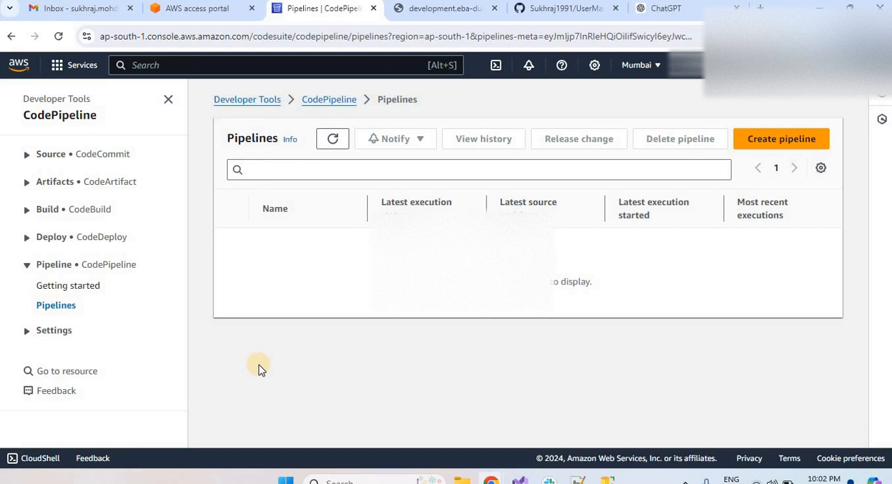
{"action": "left_click", "coordinate": [28, 331]}
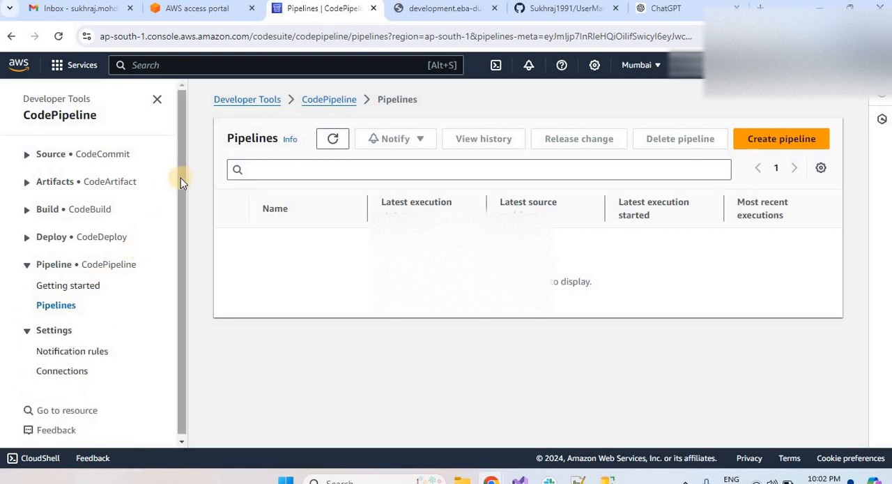
{"action": "left_click_drag", "start_coordinate": [180, 178], "coordinate": [158, 340]}
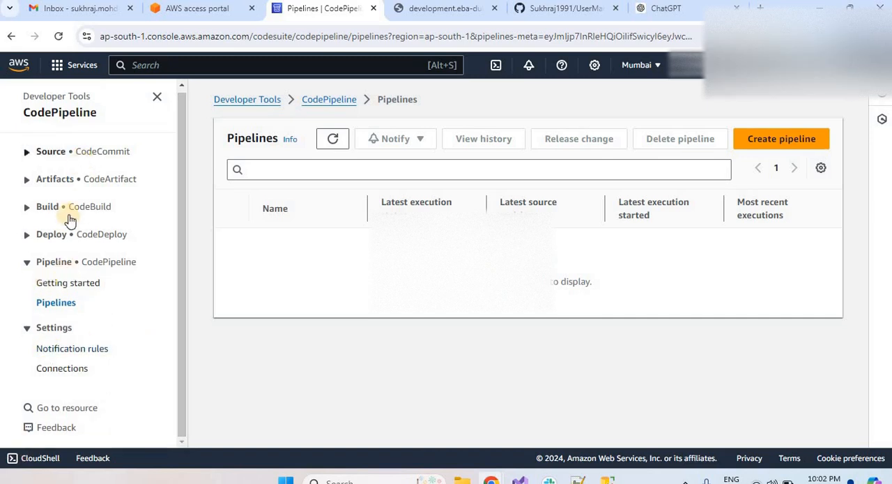
{"action": "left_click", "coordinate": [58, 374]}
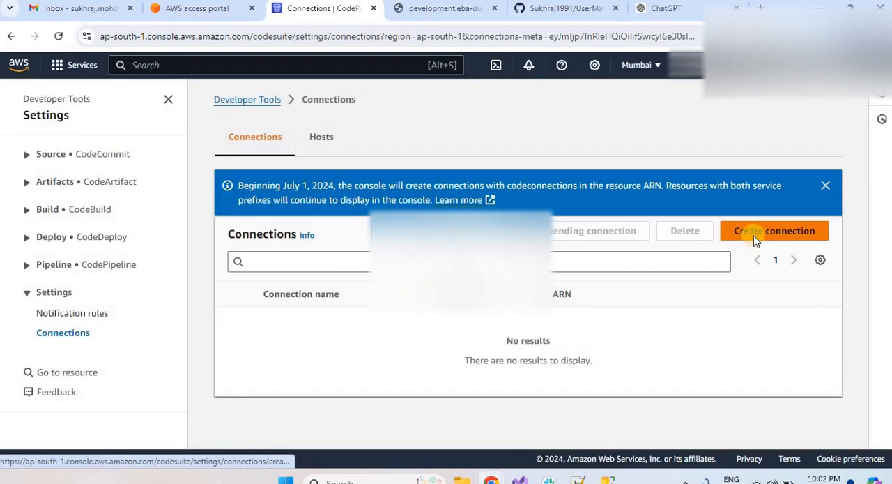
{"action": "left_click", "coordinate": [751, 241]}
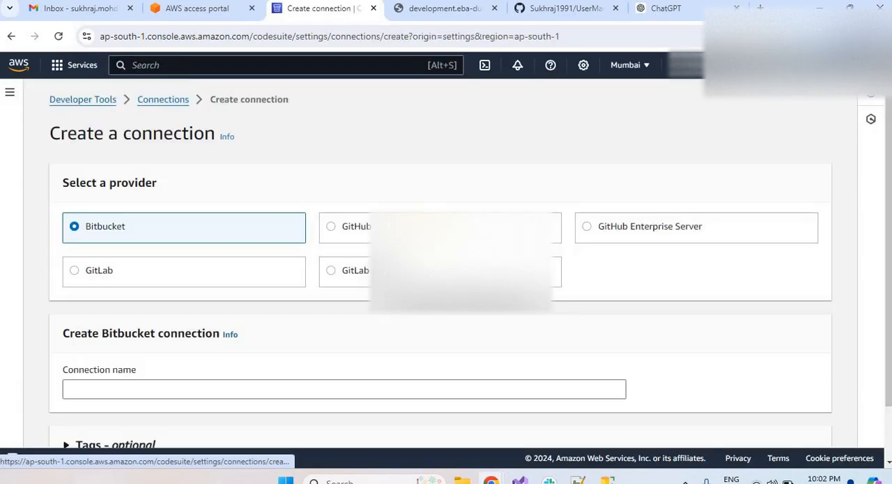
{"action": "left_click", "coordinate": [330, 227]}
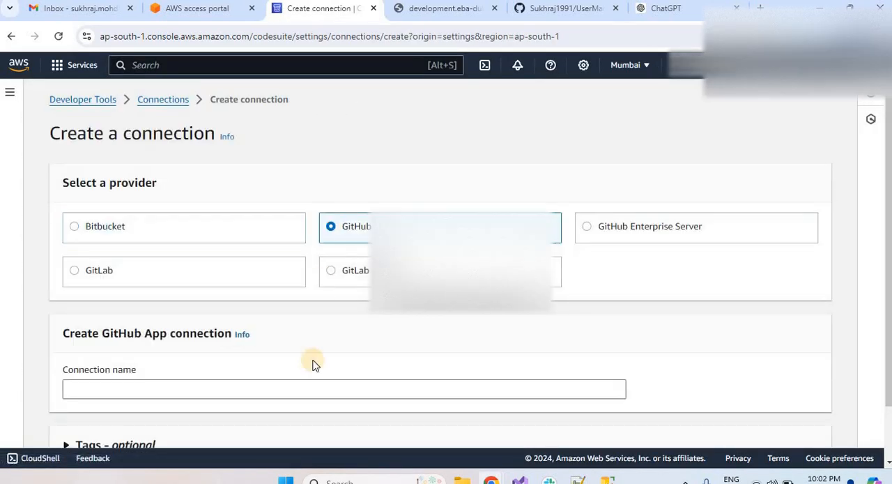
{"action": "left_click", "coordinate": [285, 392]}
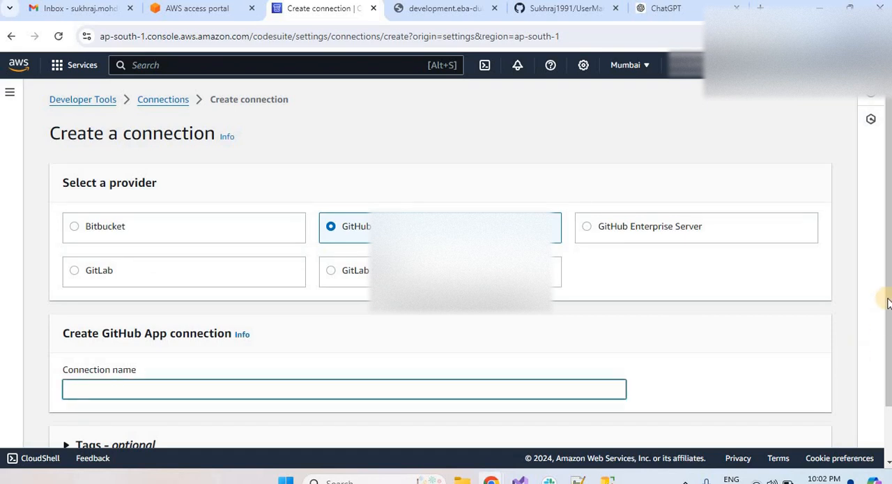
{"action": "scroll", "coordinate": [882, 446], "scroll_direction": "down", "scroll_amount": 1}
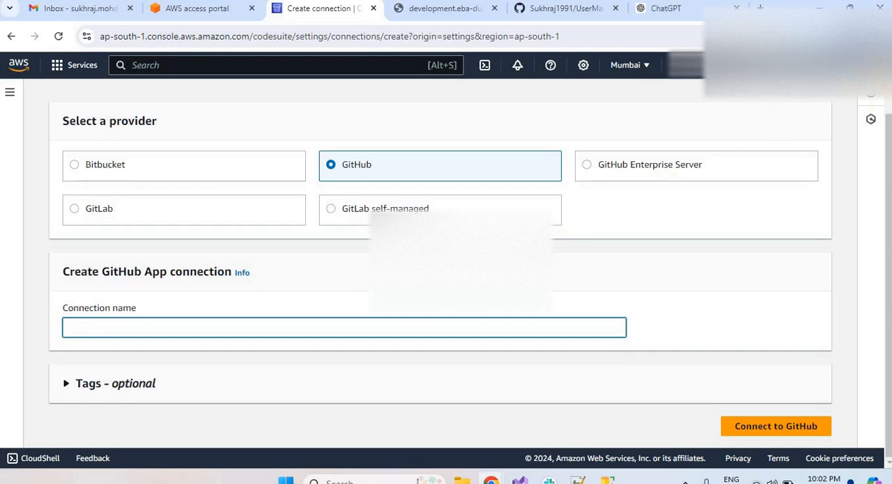
{"action": "scroll", "coordinate": [486, 83], "scroll_direction": "up", "scroll_amount": 2}
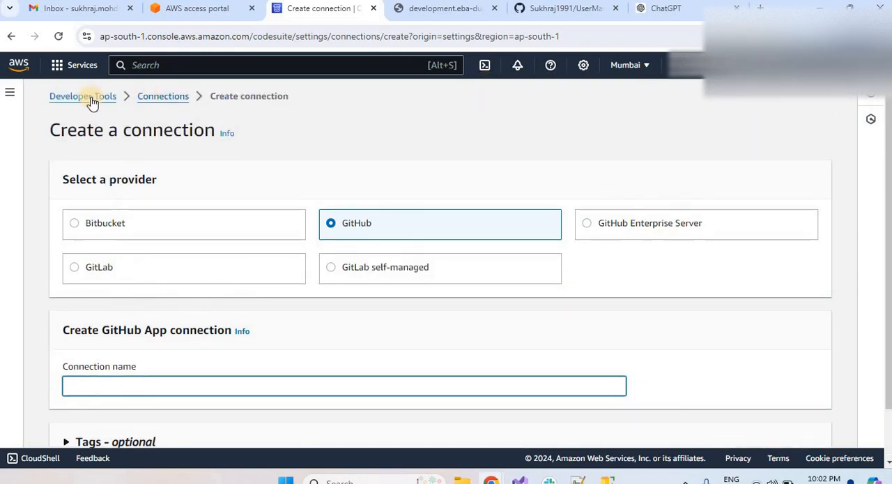
Start creating a new pipeline from the Developer Tools home page and name it TestPipleLine.
{"action": "left_click", "coordinate": [91, 101]}
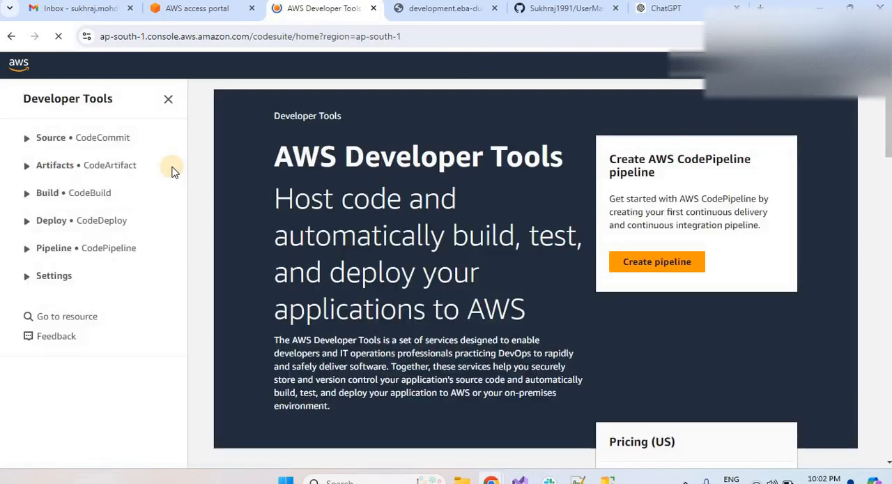
{"action": "left_click", "coordinate": [654, 267]}
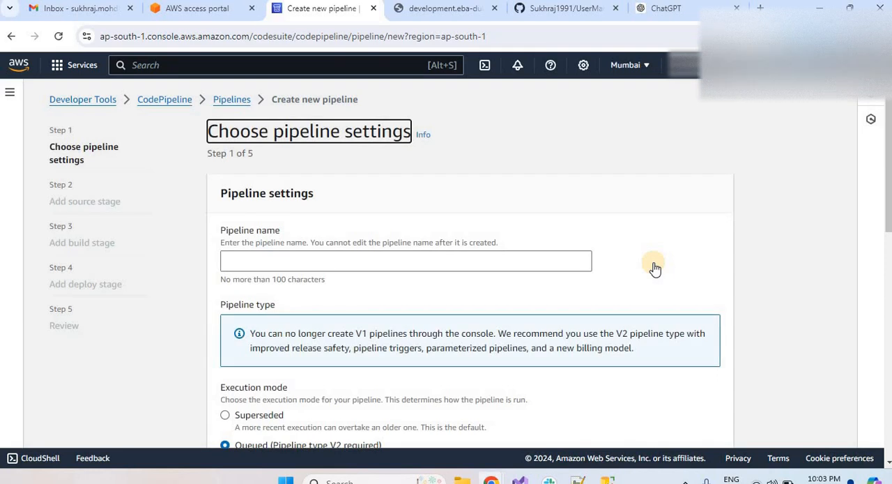
{"action": "left_click", "coordinate": [422, 267]}
{"action": "type", "text": "Tset"}
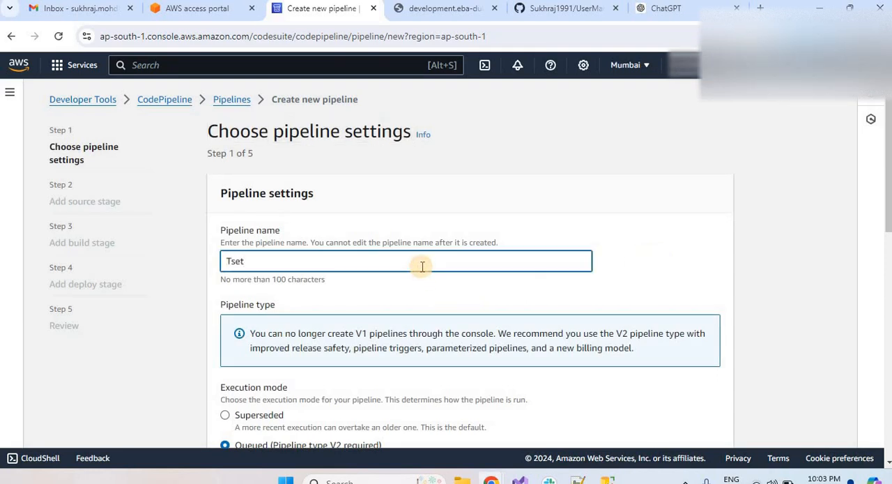
{"action": "key", "text": "BackSpace"}
{"action": "key", "text": "BackSpace"}
{"action": "key", "text": "BackSpace"}
{"action": "type", "text": "es"}
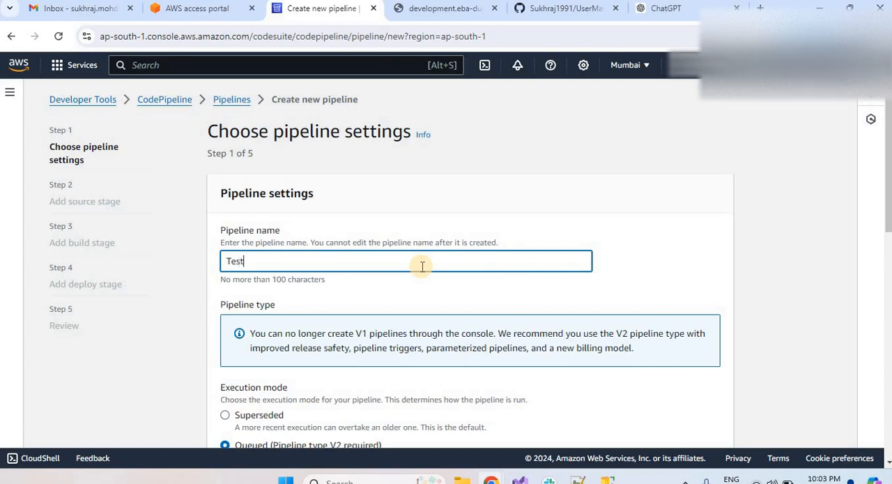
{"action": "type", "text": "tPipleLine"}
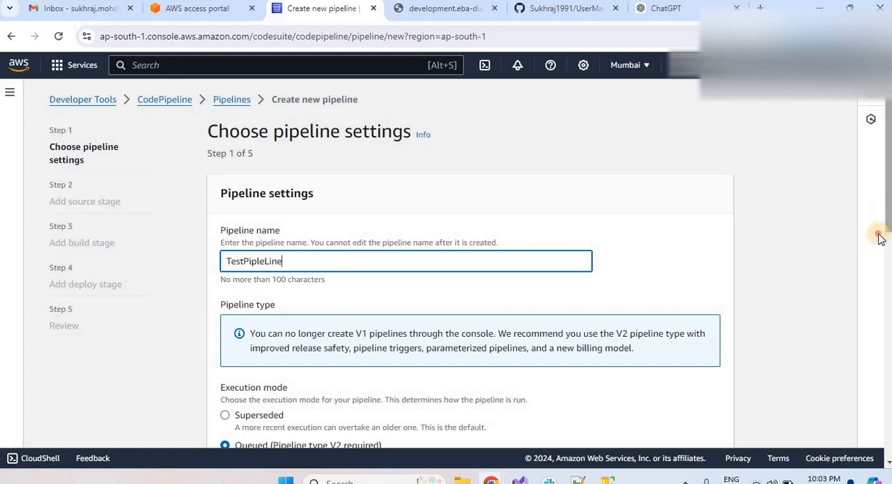
Assign the existing service role AWSCodePipelineServiceRole-ap-south-1-UserManagementPipeLine to the pipeline.
{"action": "scroll", "coordinate": [876, 233], "scroll_direction": "down", "scroll_amount": 3}
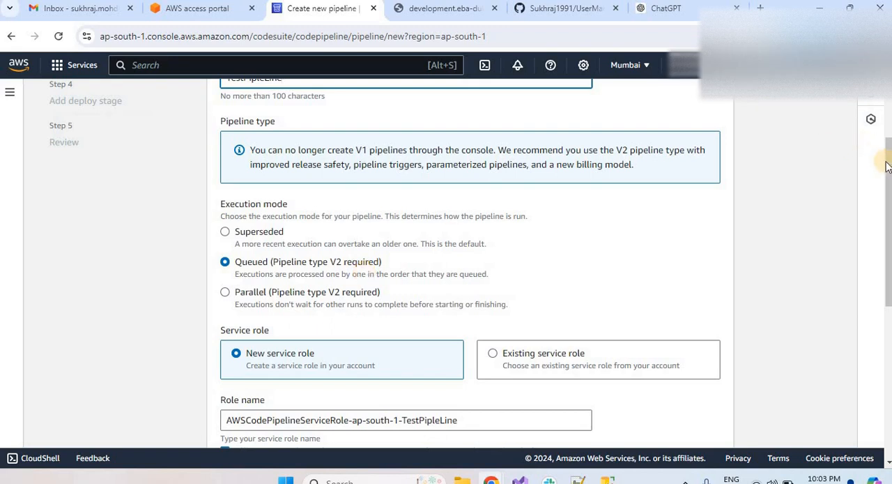
{"action": "scroll", "coordinate": [882, 241], "scroll_direction": "down", "scroll_amount": 3}
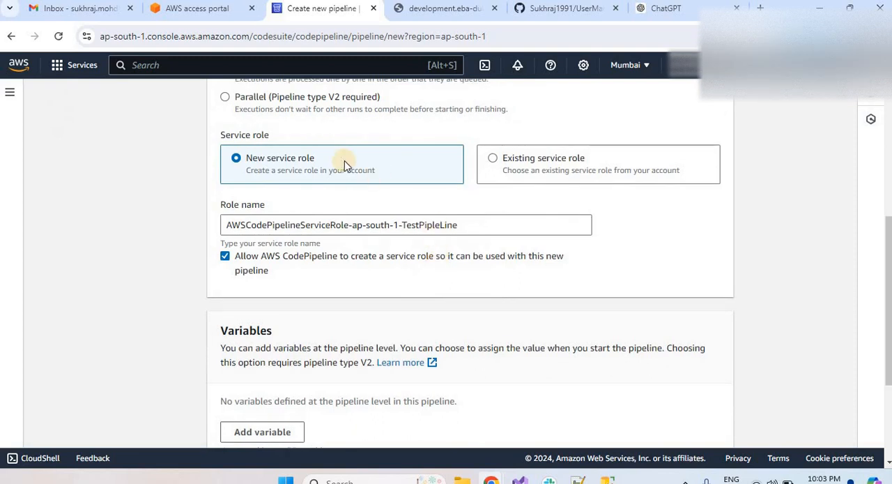
{"action": "left_click_drag", "start_coordinate": [472, 226], "coordinate": [348, 225]}
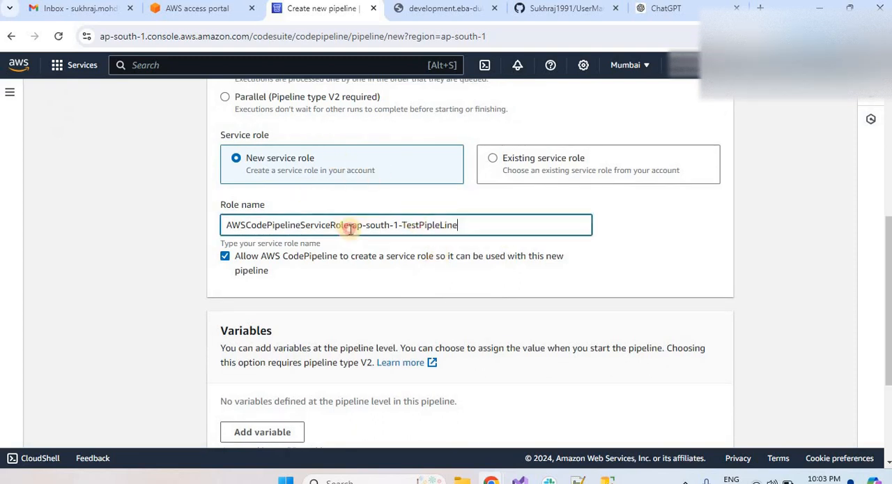
{"action": "left_click_drag", "start_coordinate": [175, 222], "coordinate": [177, 221]}
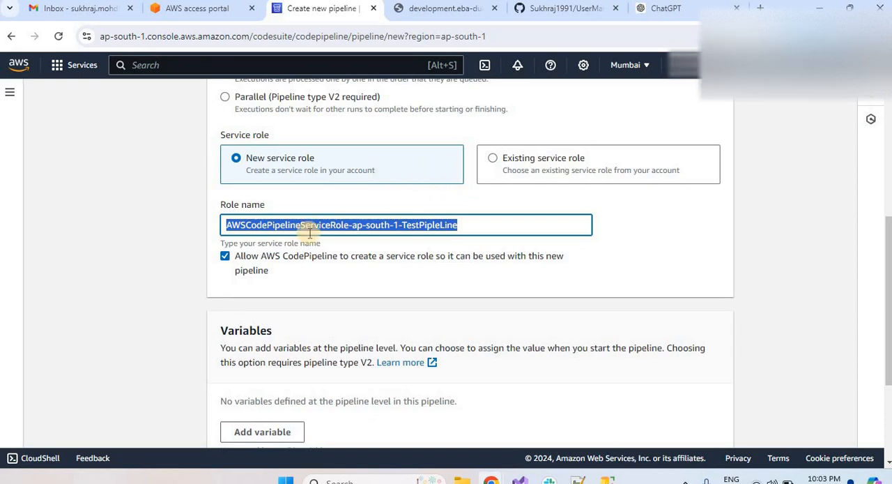
{"action": "left_click", "coordinate": [472, 253]}
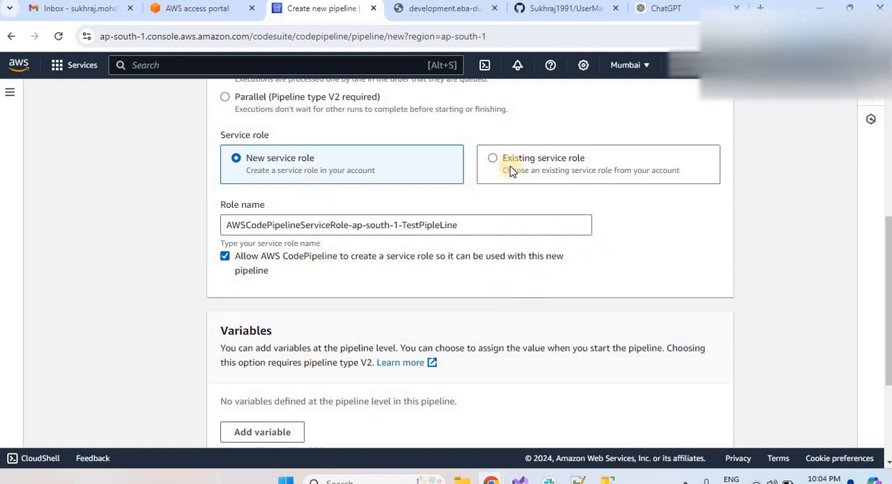
{"action": "left_click", "coordinate": [494, 160]}
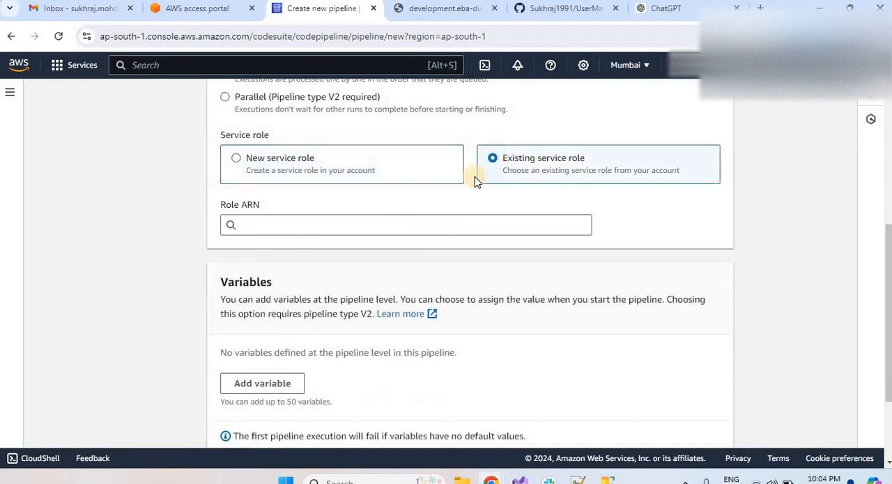
{"action": "left_click", "coordinate": [418, 224]}
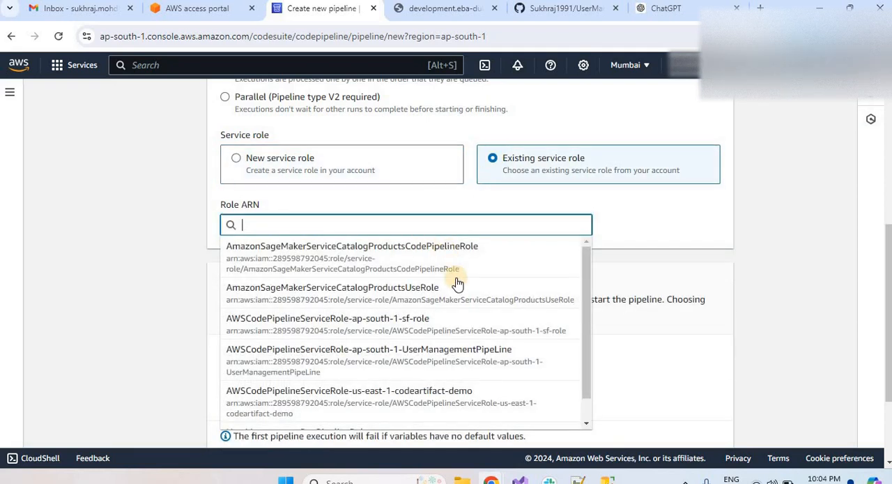
{"action": "left_click", "coordinate": [447, 361]}
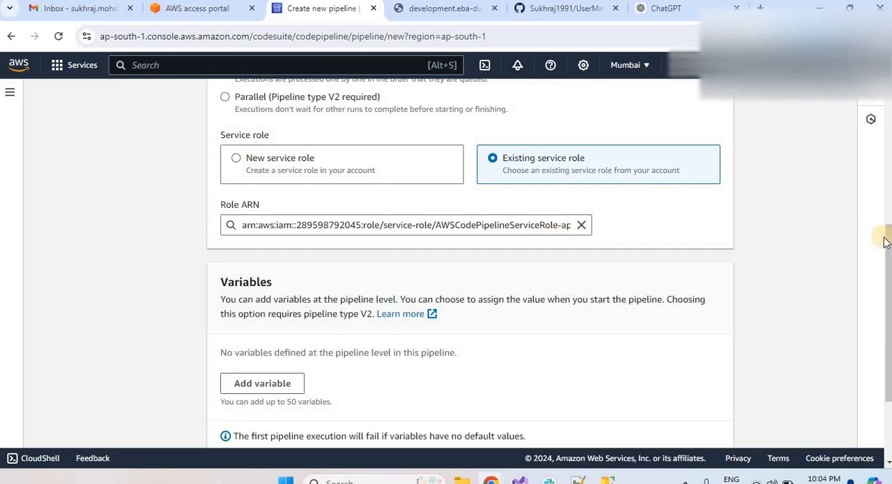
Expand the pipeline's advanced settings and review the artifact store and encryption key options.
{"action": "scroll", "coordinate": [860, 370], "scroll_direction": "down", "scroll_amount": 3}
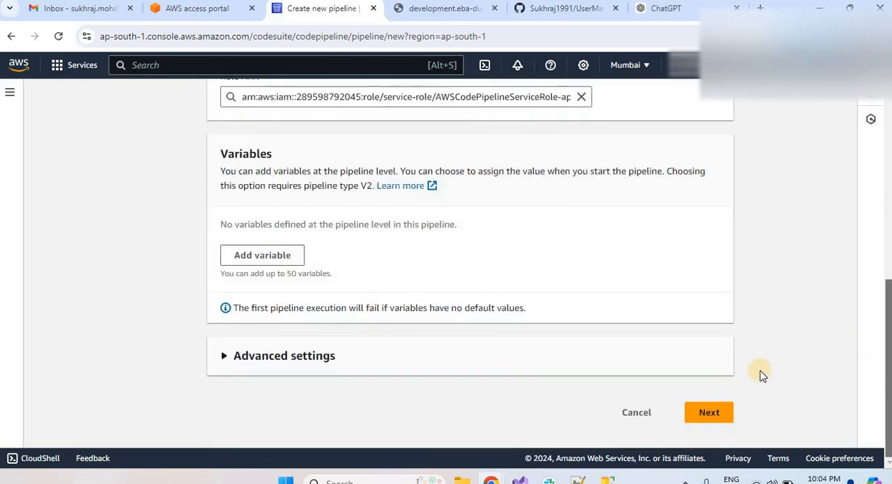
{"action": "left_click", "coordinate": [224, 356]}
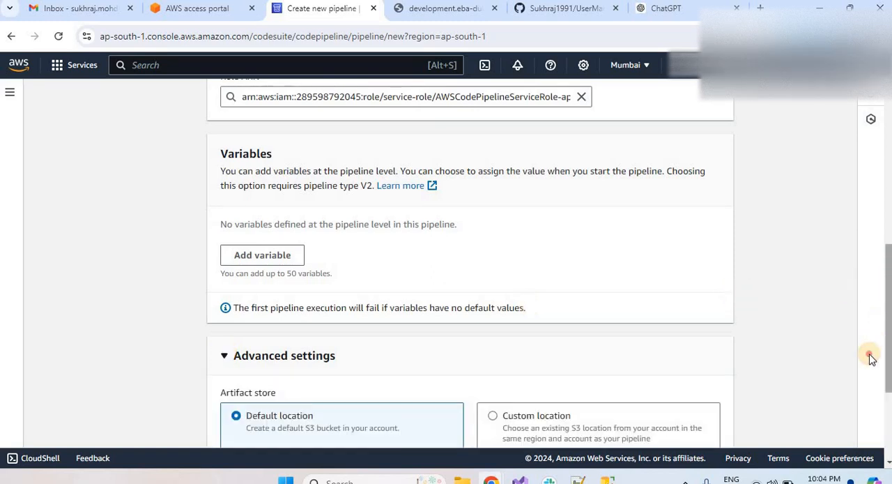
{"action": "scroll", "coordinate": [870, 377], "scroll_direction": "down", "scroll_amount": 3}
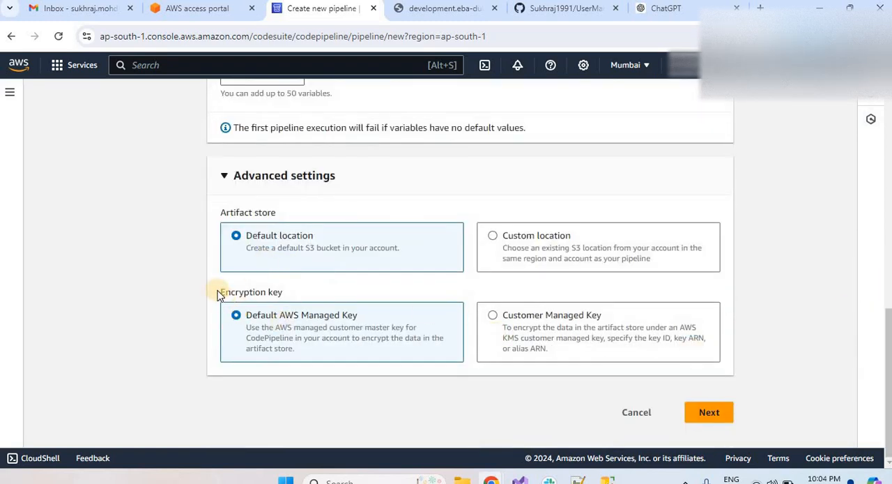
{"action": "left_click_drag", "start_coordinate": [218, 294], "coordinate": [330, 287]}
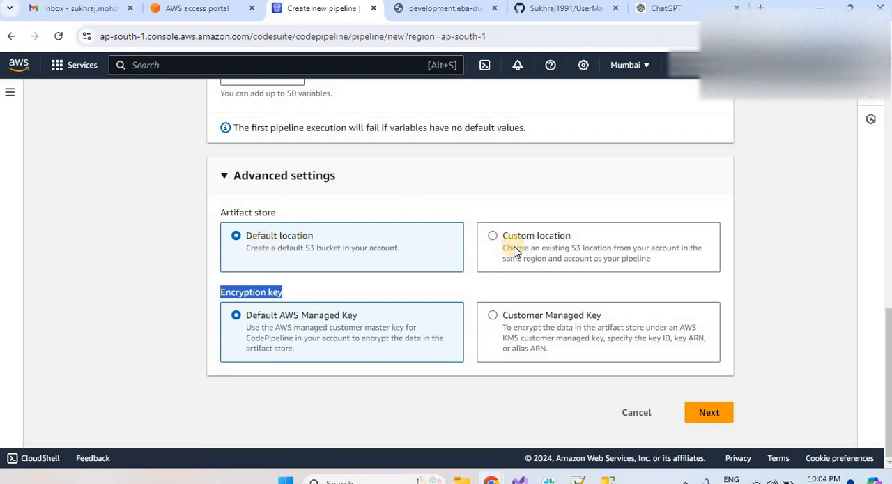
{"action": "left_click", "coordinate": [301, 253]}
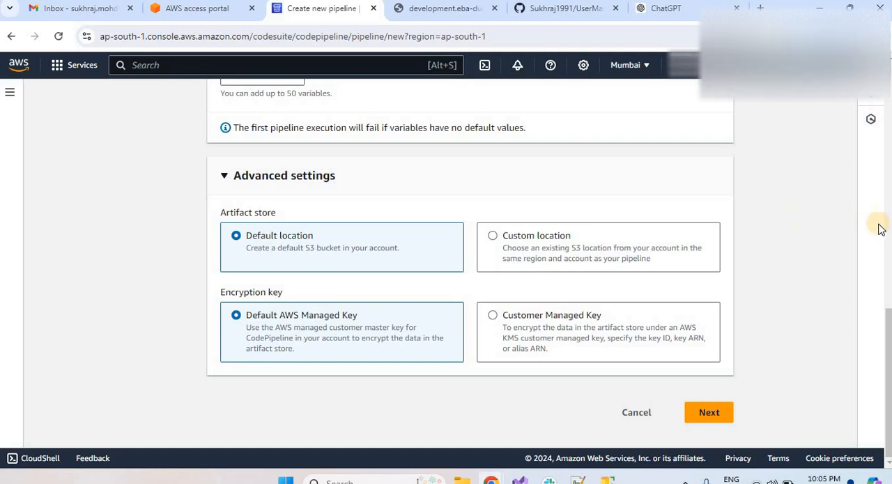
{"action": "left_click", "coordinate": [495, 237]}
{"action": "left_click", "coordinate": [340, 314]}
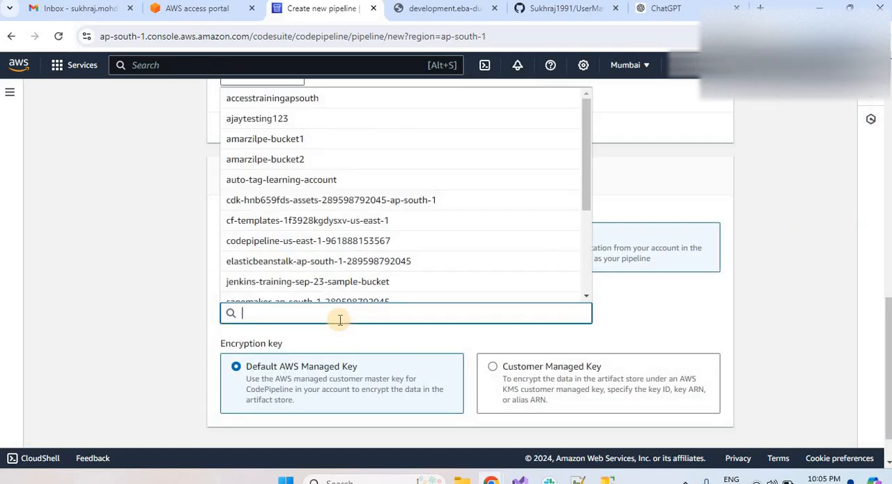
{"action": "left_click", "coordinate": [645, 296]}
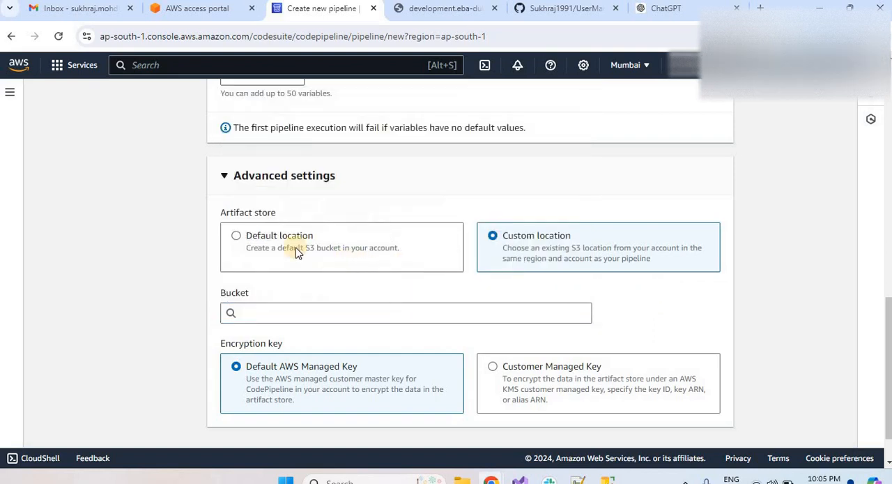
{"action": "left_click", "coordinate": [237, 237]}
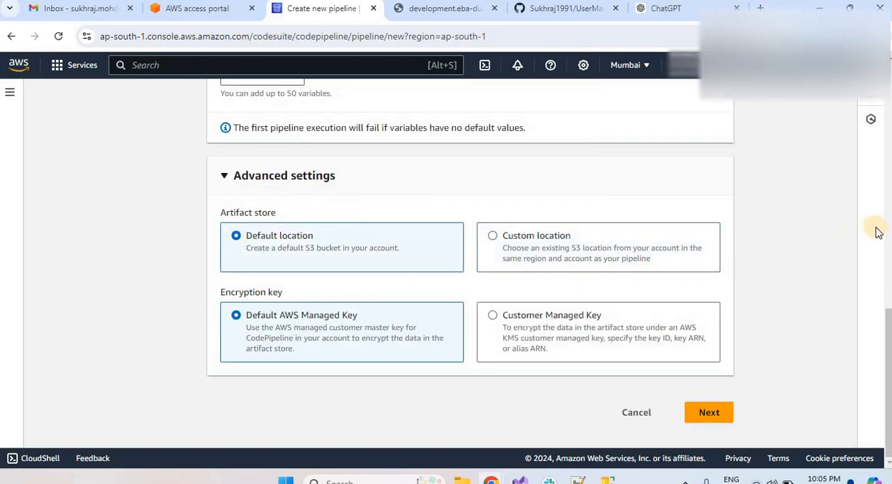
Review the pipeline settings, keep the default artifact store and AWS managed key, and continue to the source stage.
{"action": "right_click", "coordinate": [886, 263]}
{"action": "scroll", "coordinate": [488, 259], "scroll_direction": "up", "scroll_amount": 5}
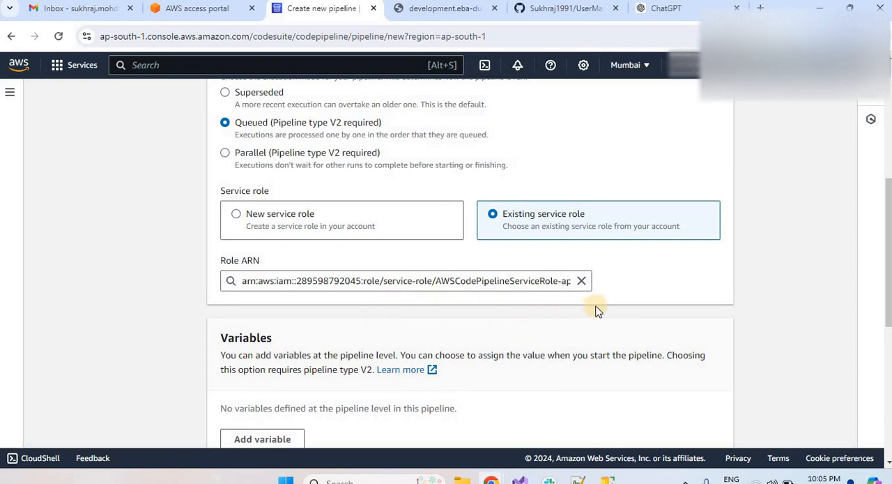
{"action": "left_click_drag", "start_coordinate": [883, 257], "coordinate": [763, 414]}
{"action": "left_click", "coordinate": [709, 414]}
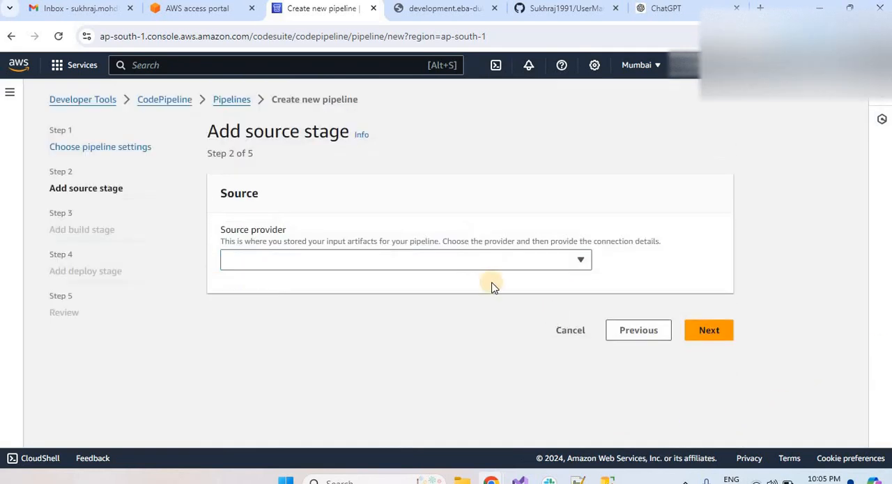
Set the source provider to GitHub (Version 2) and open the list of existing connections.
{"action": "left_click", "coordinate": [468, 260]}
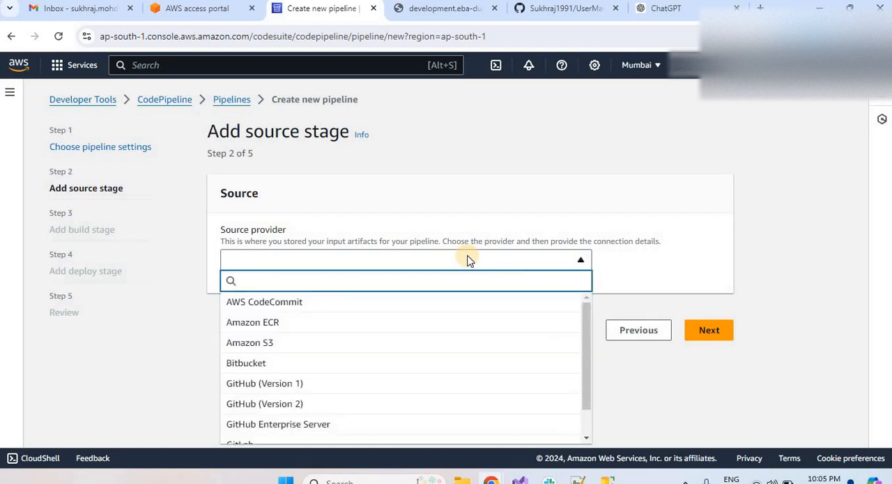
{"action": "left_click", "coordinate": [317, 406]}
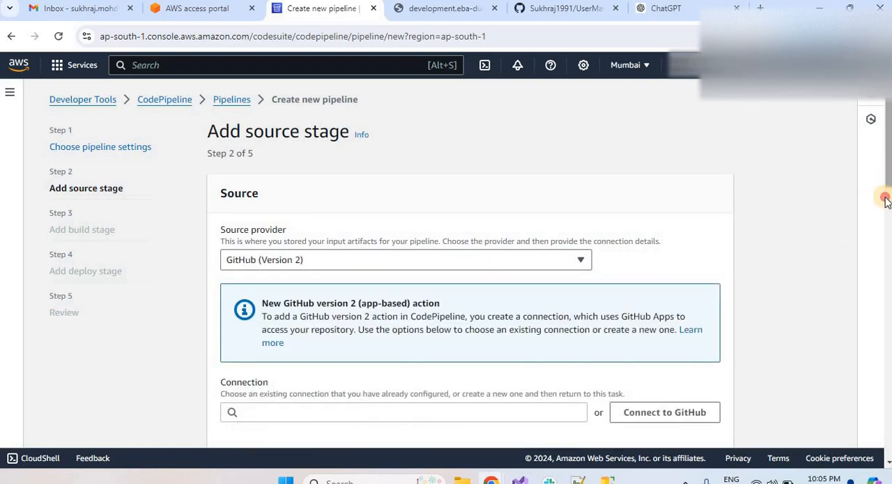
{"action": "scroll", "coordinate": [887, 241], "scroll_direction": "down", "scroll_amount": 2}
{"action": "scroll", "coordinate": [887, 241], "scroll_direction": "down", "scroll_amount": 3}
{"action": "scroll", "coordinate": [563, 241], "scroll_direction": "up", "scroll_amount": 1}
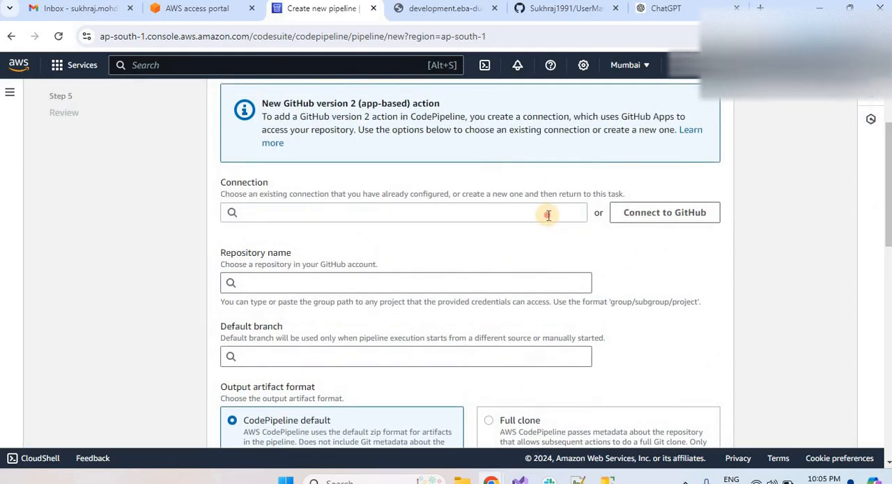
{"action": "left_click", "coordinate": [549, 215]}
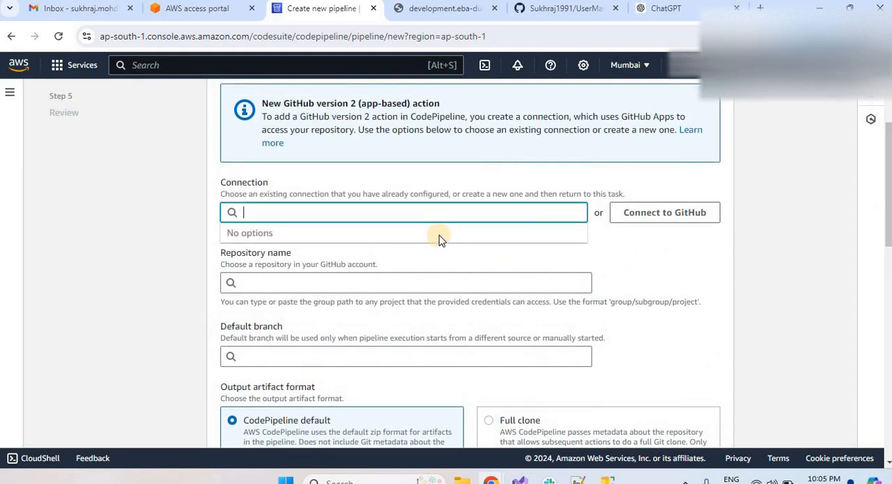
Create a new GitHub App connection named testConnection and proceed to connect it to GitHub.
{"action": "left_click", "coordinate": [661, 217]}
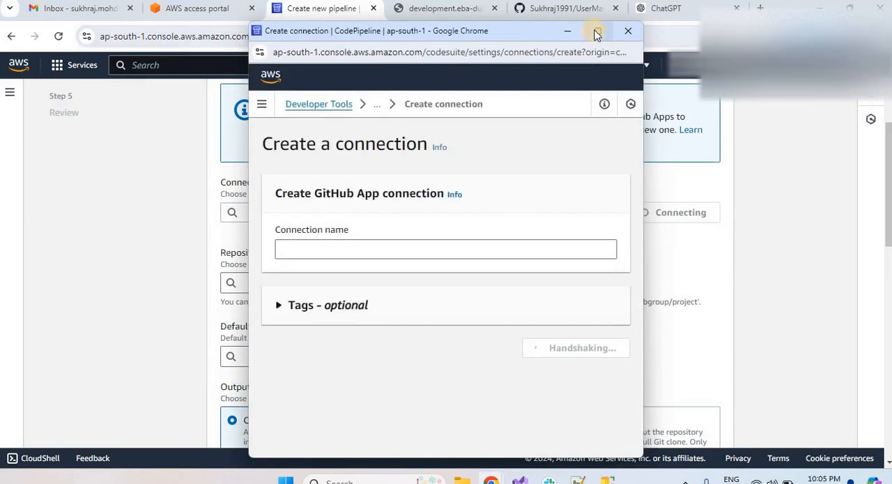
{"action": "left_click", "coordinate": [597, 32]}
{"action": "left_click", "coordinate": [334, 221]}
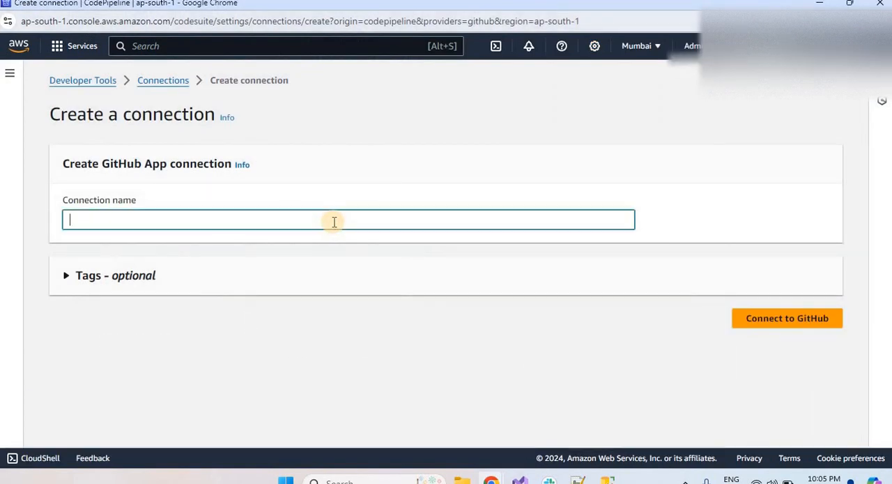
{"action": "type", "text": "testC"}
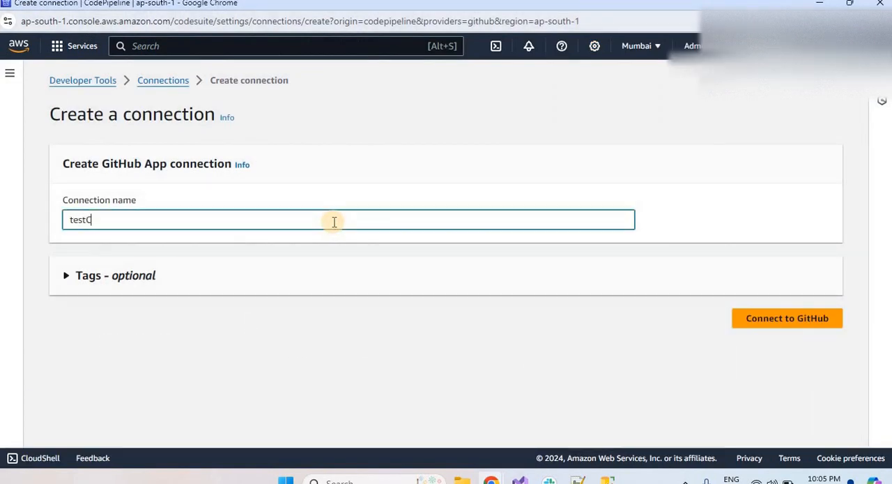
{"action": "type", "text": "onnection"}
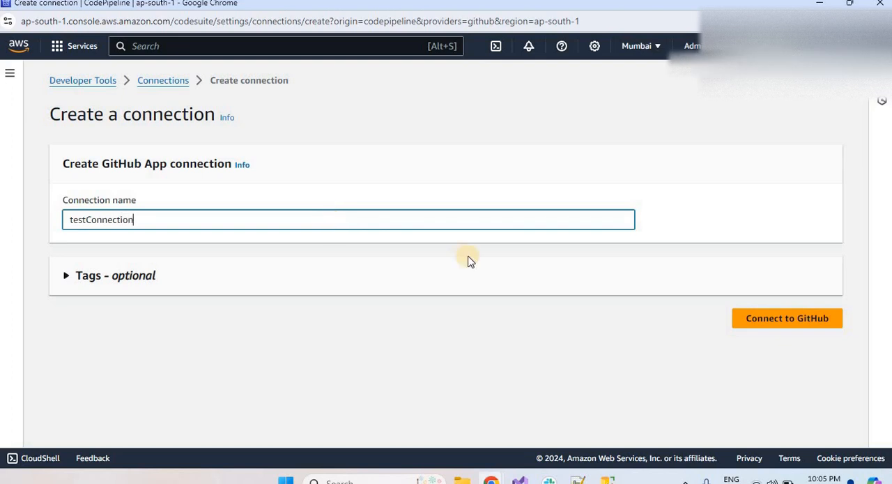
{"action": "left_click", "coordinate": [759, 326]}
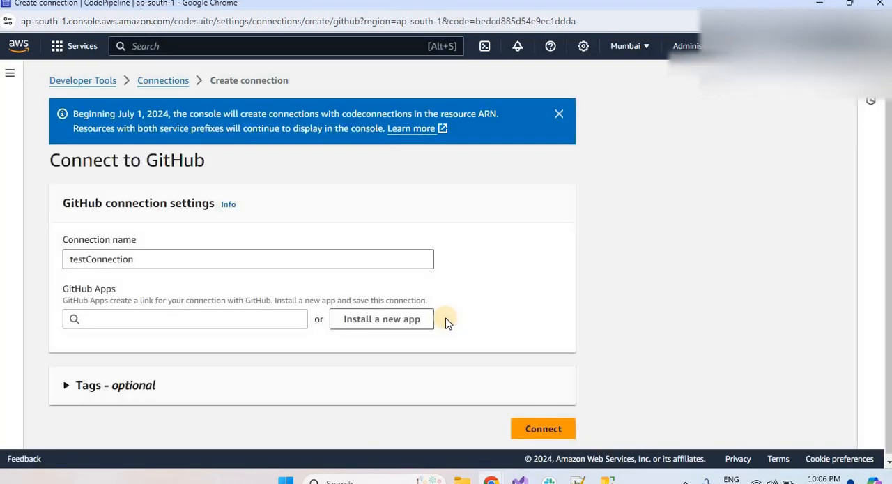
Start a new AWS Connector for GitHub app installation, limiting its access to the UserManagementApi repository only.
{"action": "left_click", "coordinate": [540, 432]}
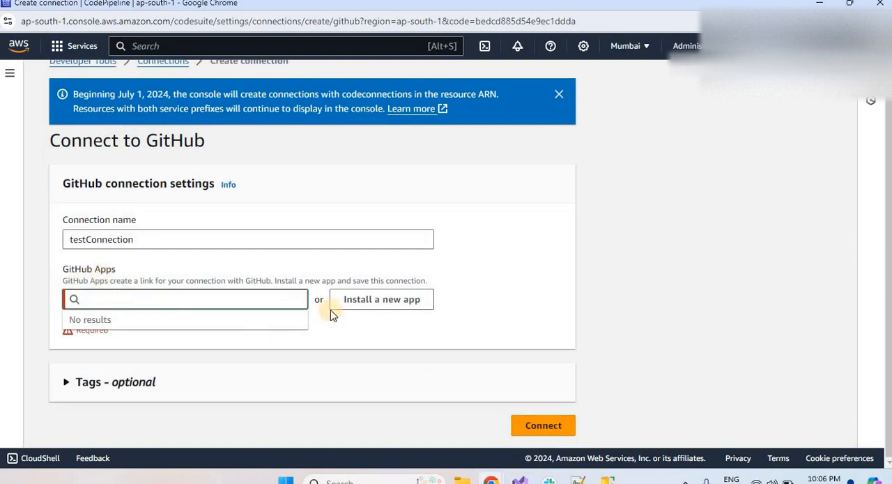
{"action": "left_click", "coordinate": [391, 301]}
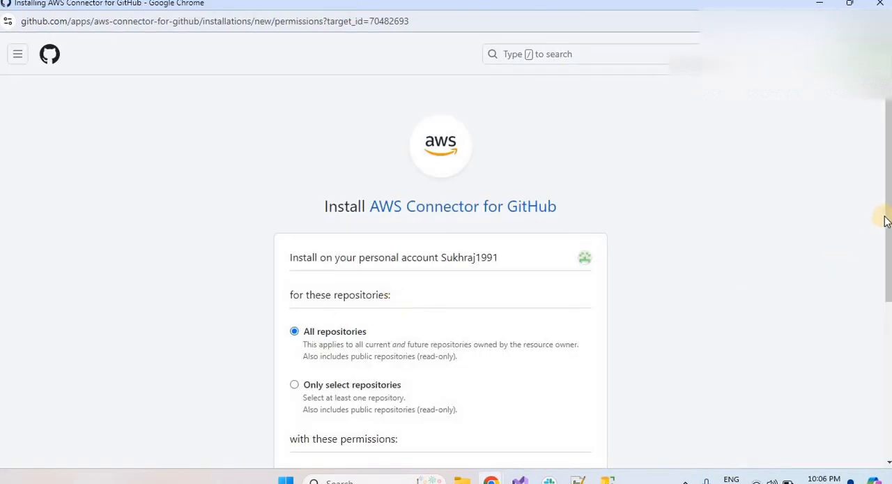
{"action": "left_click_drag", "start_coordinate": [888, 219], "coordinate": [886, 321]}
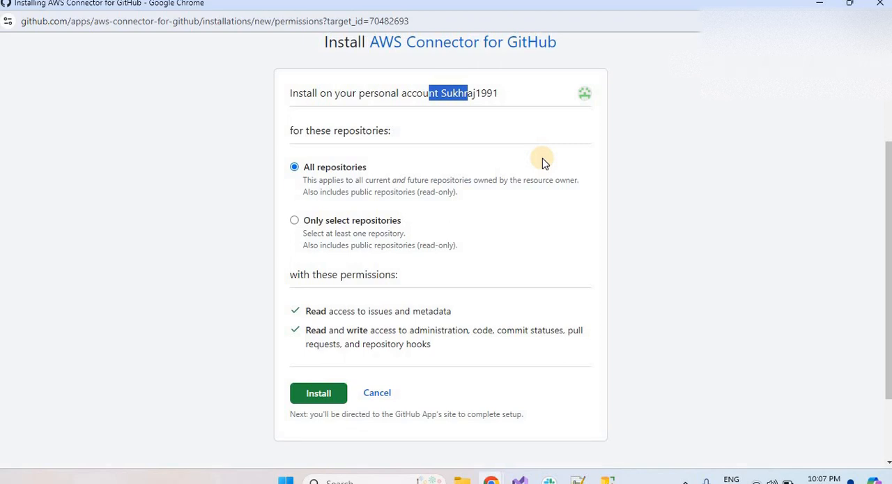
{"action": "left_click", "coordinate": [292, 173]}
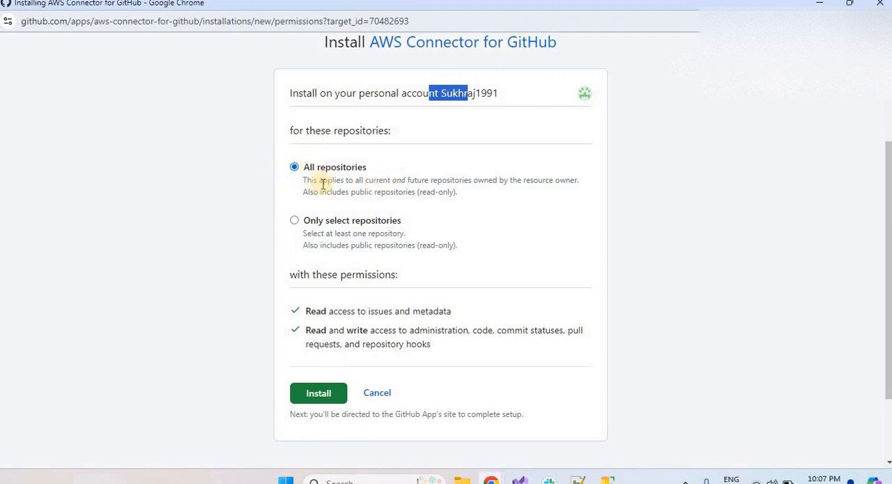
{"action": "left_click", "coordinate": [294, 220]}
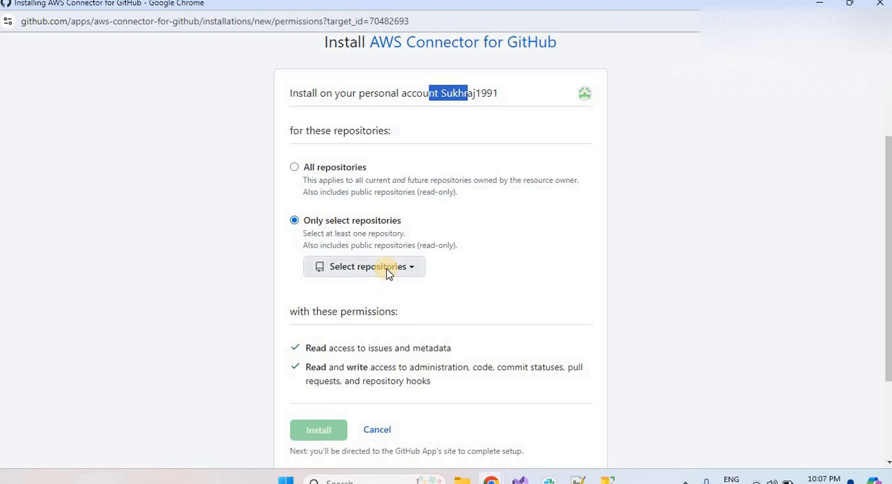
{"action": "left_click", "coordinate": [389, 273]}
{"action": "type", "text": "u"}
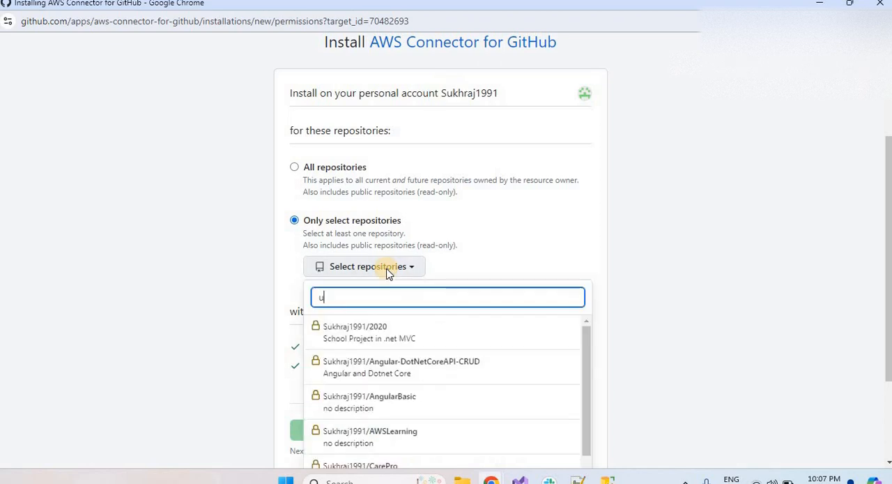
{"action": "type", "text": "ser"}
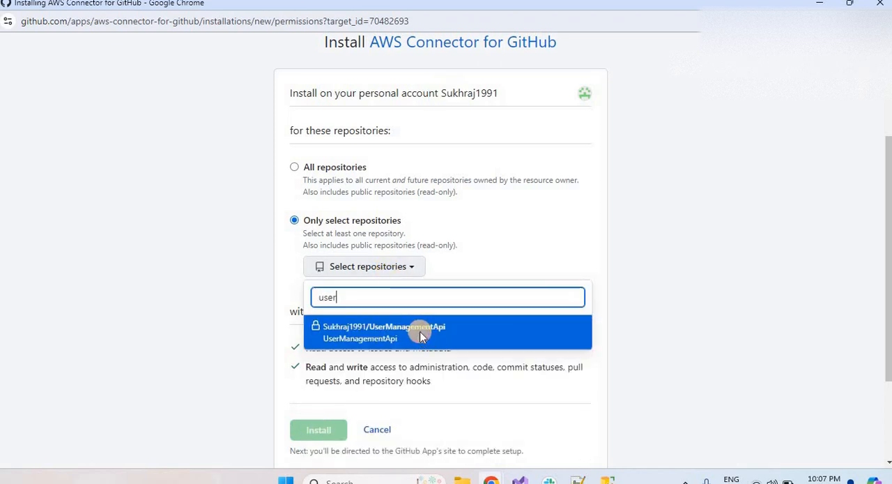
{"action": "left_click", "coordinate": [420, 332]}
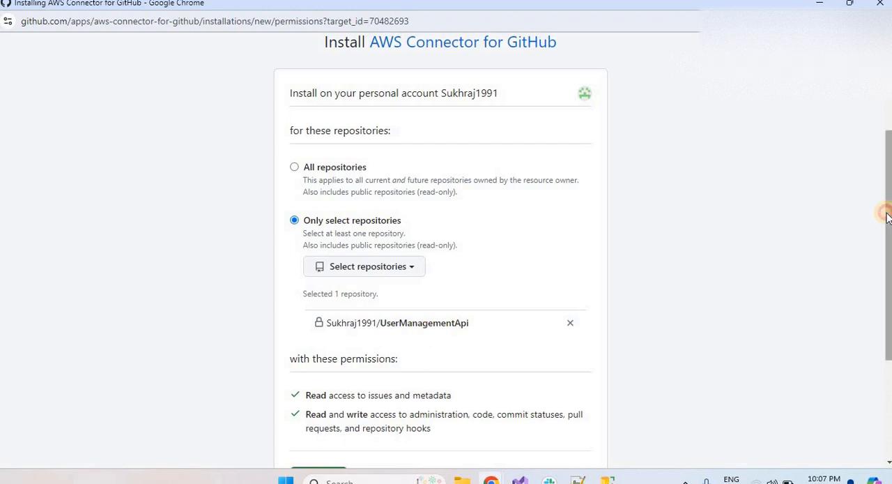
Install the AWS Connector for GitHub and complete the testConnection connection.
{"action": "left_click_drag", "start_coordinate": [885, 216], "coordinate": [885, 304]}
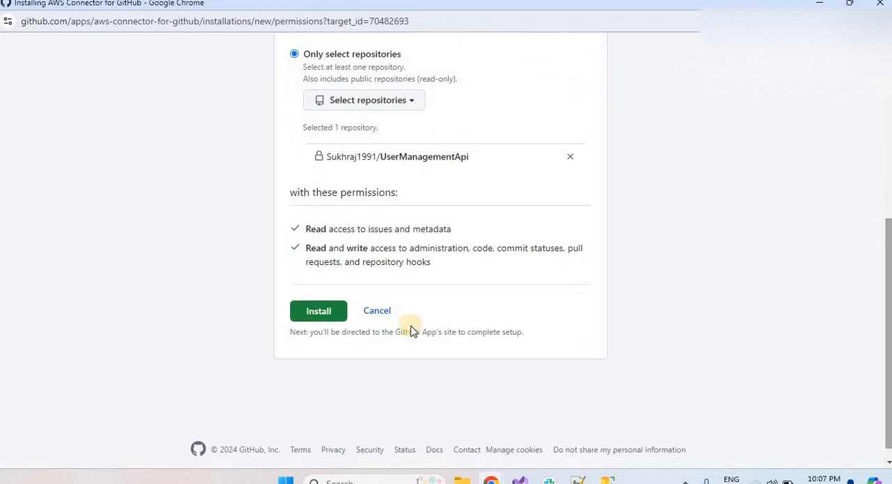
{"action": "left_click", "coordinate": [318, 314]}
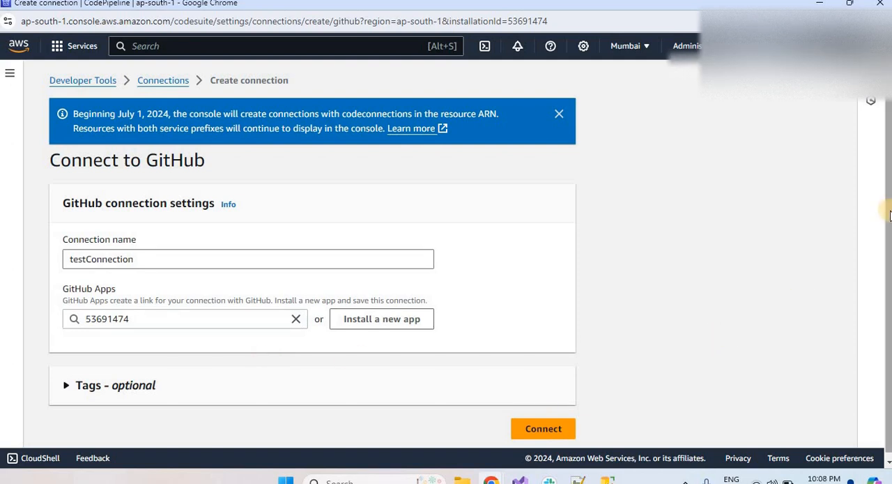
{"action": "left_click_drag", "start_coordinate": [888, 216], "coordinate": [886, 299]}
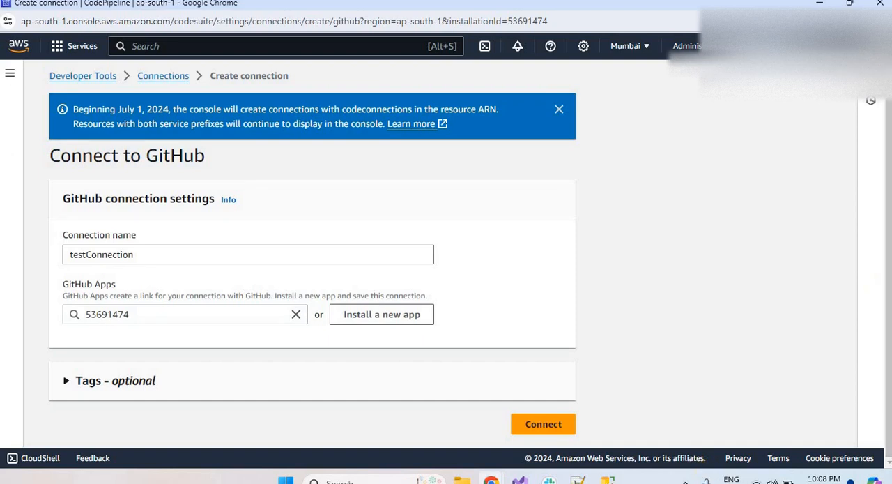
{"action": "left_click", "coordinate": [559, 431]}
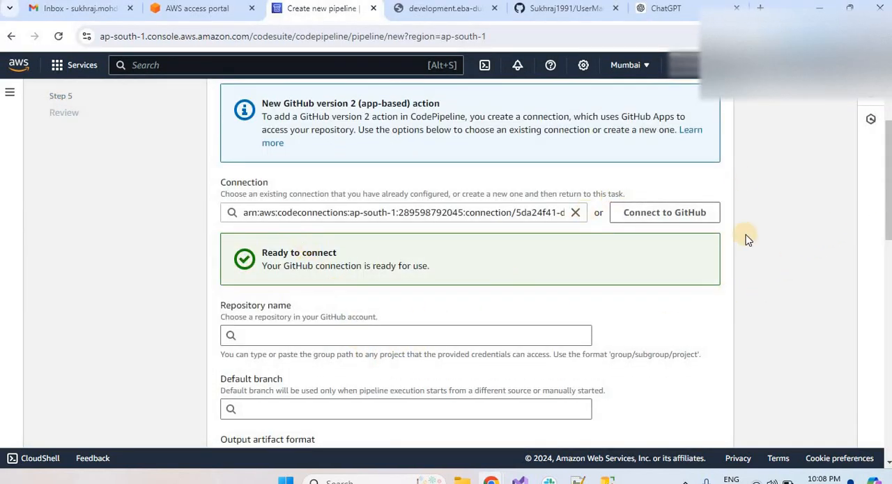
Clear the source stage's selected connection and reload the pipeline creation page, discarding the unsaved changes.
{"action": "left_click", "coordinate": [455, 213]}
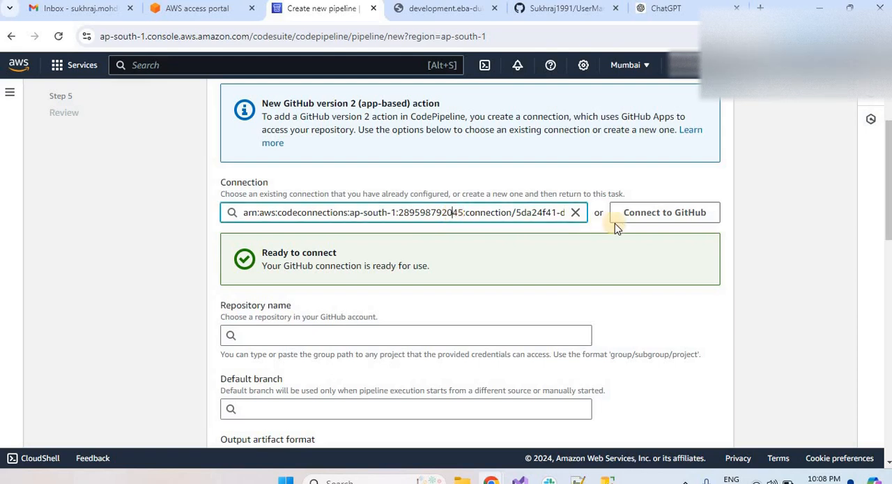
{"action": "left_click", "coordinate": [574, 214]}
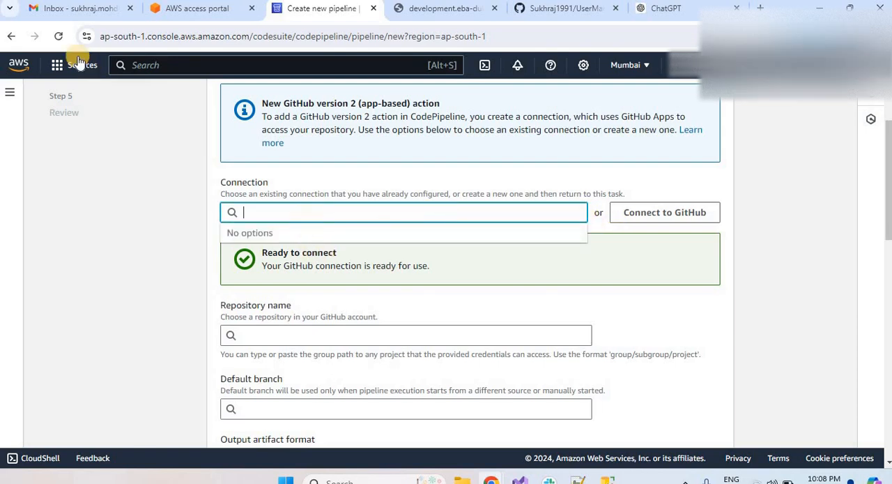
{"action": "left_click", "coordinate": [58, 38]}
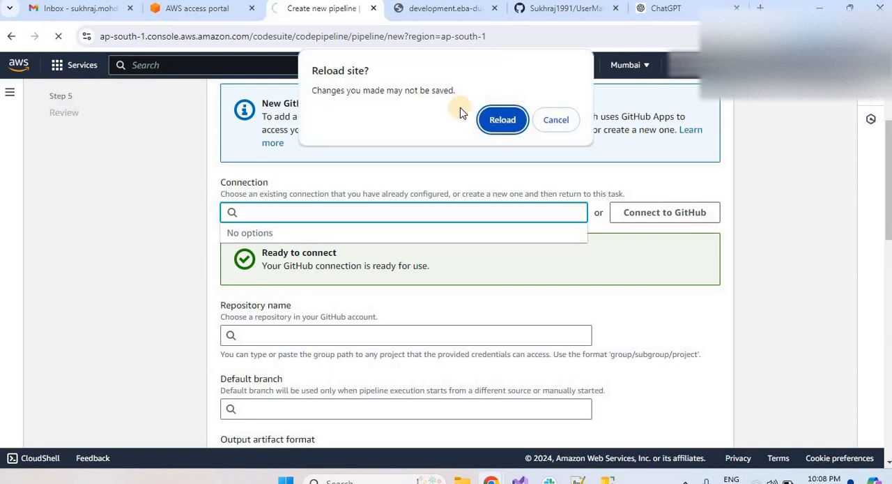
{"action": "left_click", "coordinate": [501, 120]}
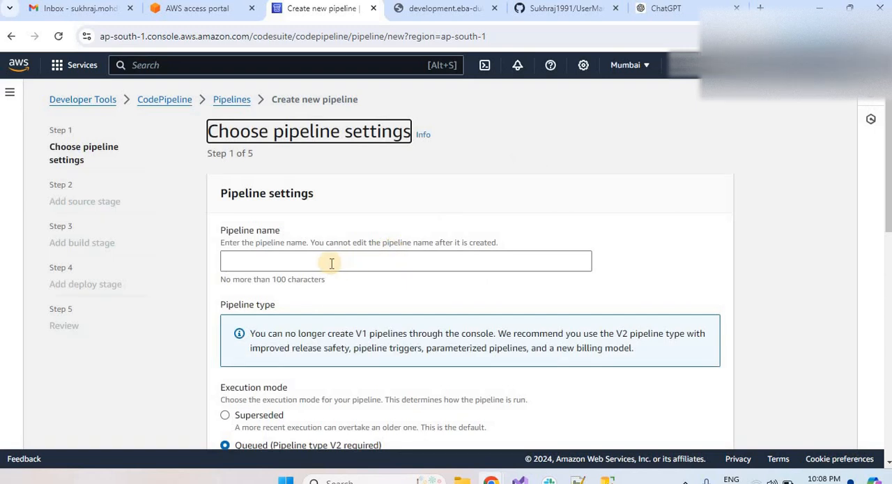
Name the new pipeline TestPipeline.
{"action": "left_click", "coordinate": [332, 263]}
{"action": "type", "text": "Test"}
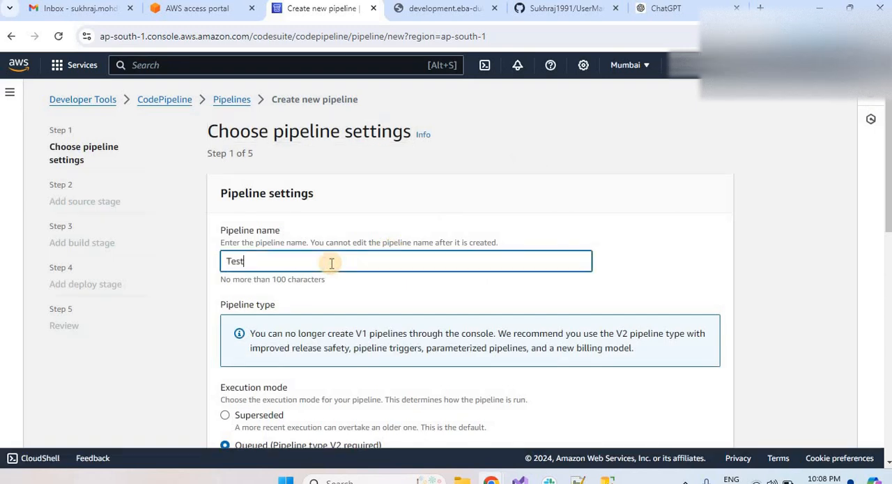
{"action": "type", "text": "Pipeline"}
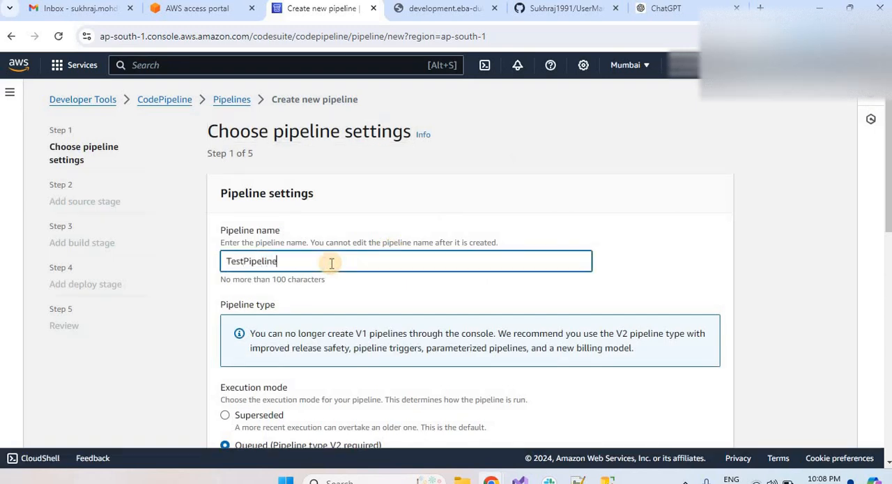
Assign the existing service role AWSCodePipelineServiceRole-ap-south-1-UserManagementPipeLine to the pipeline and continue to the source stage.
{"action": "left_click_drag", "start_coordinate": [873, 219], "coordinate": [864, 274]}
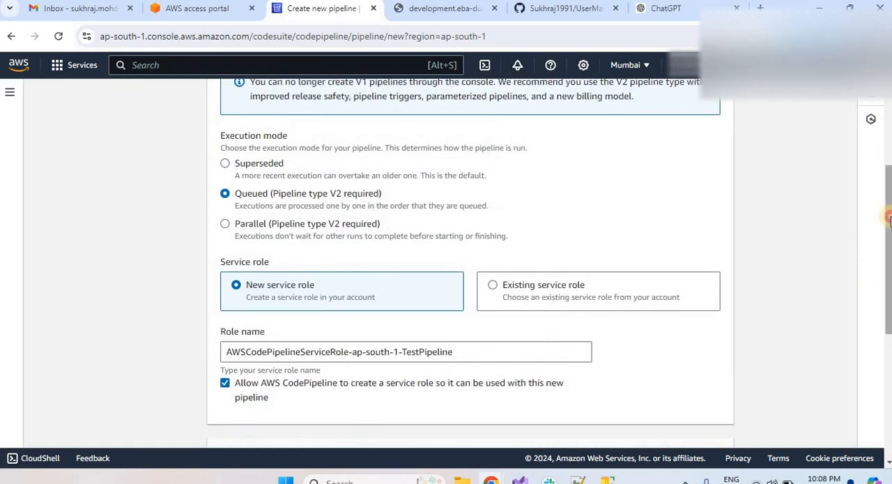
{"action": "left_click_drag", "start_coordinate": [888, 191], "coordinate": [889, 117]}
{"action": "scroll", "coordinate": [882, 262], "scroll_direction": "down", "scroll_amount": 4}
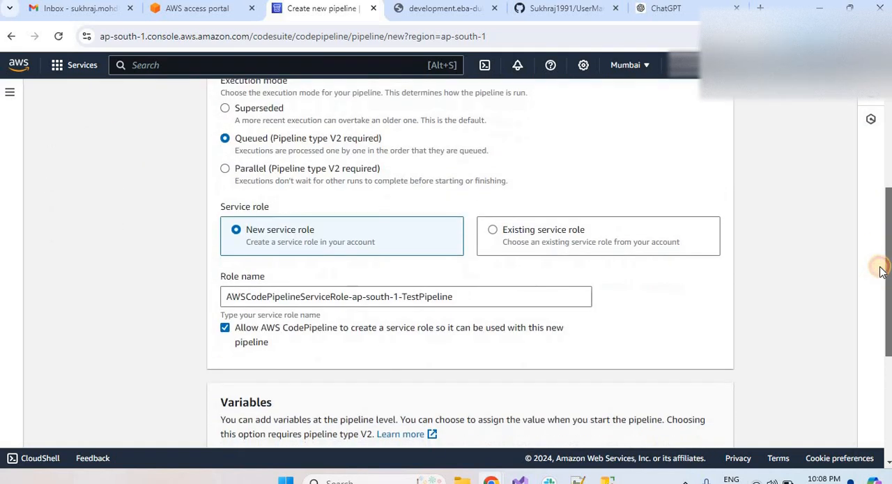
{"action": "left_click", "coordinate": [494, 223]}
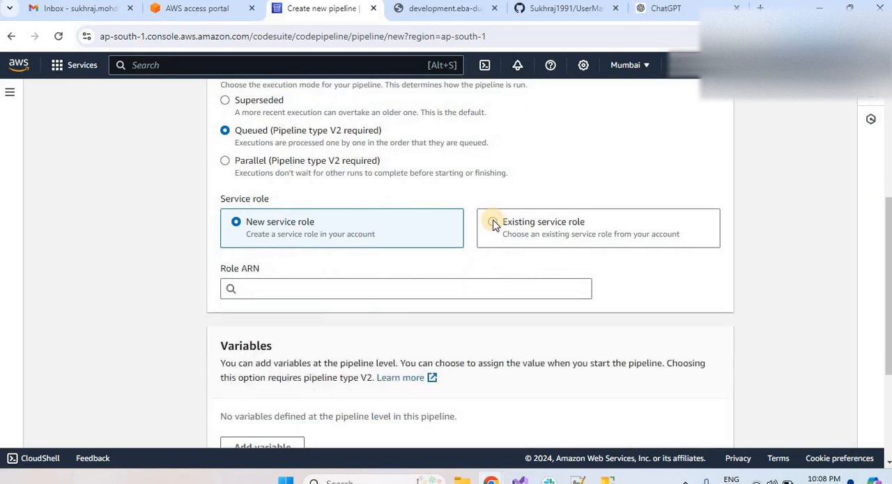
{"action": "left_click", "coordinate": [402, 287]}
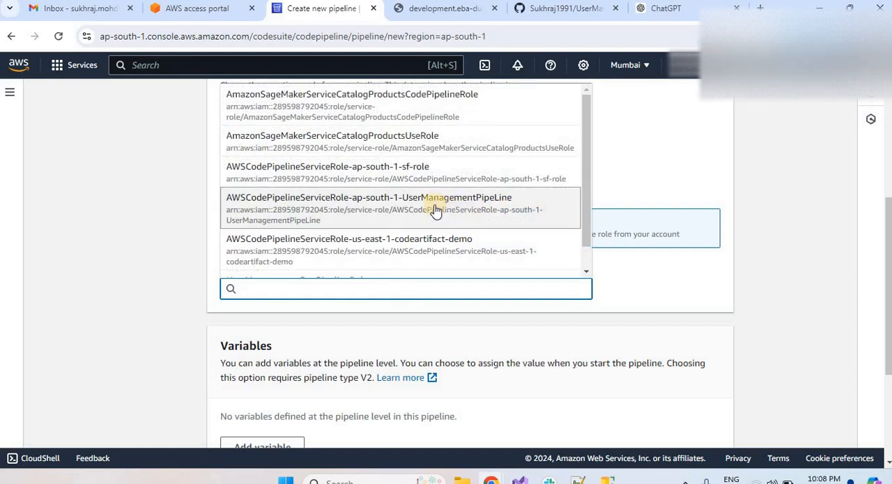
{"action": "left_click", "coordinate": [434, 205]}
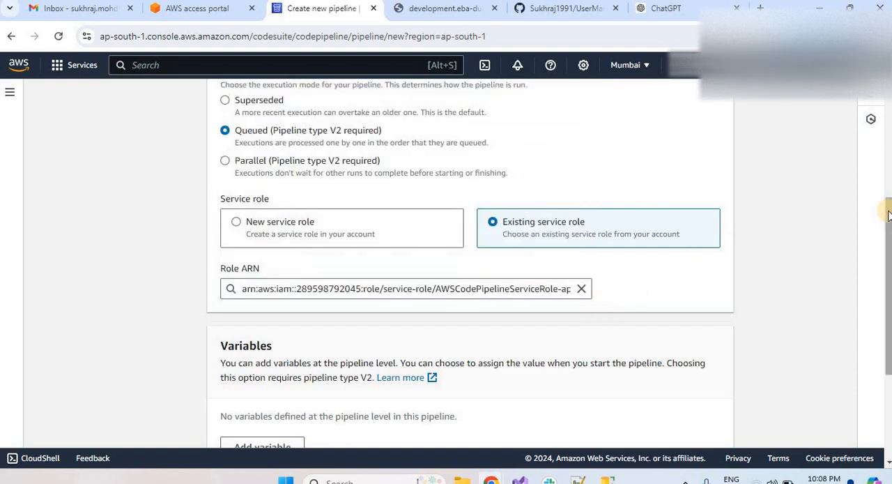
{"action": "scroll", "coordinate": [878, 331], "scroll_direction": "down", "scroll_amount": 4}
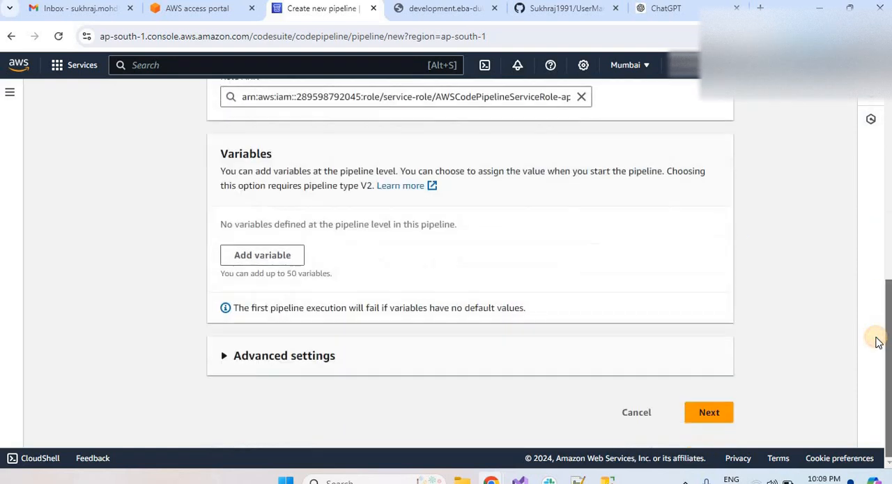
{"action": "left_click", "coordinate": [715, 415]}
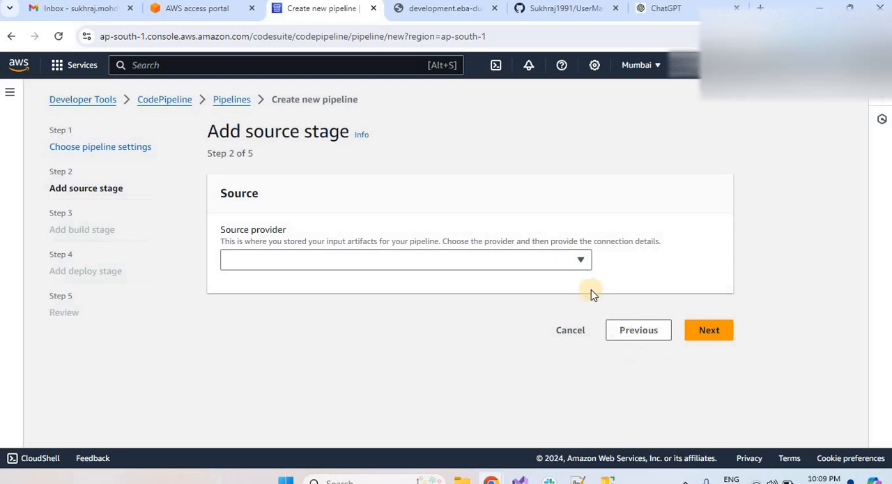
Set the source provider to GitHub (Version 2) and choose testConnection as its connection.
{"action": "left_click", "coordinate": [581, 270]}
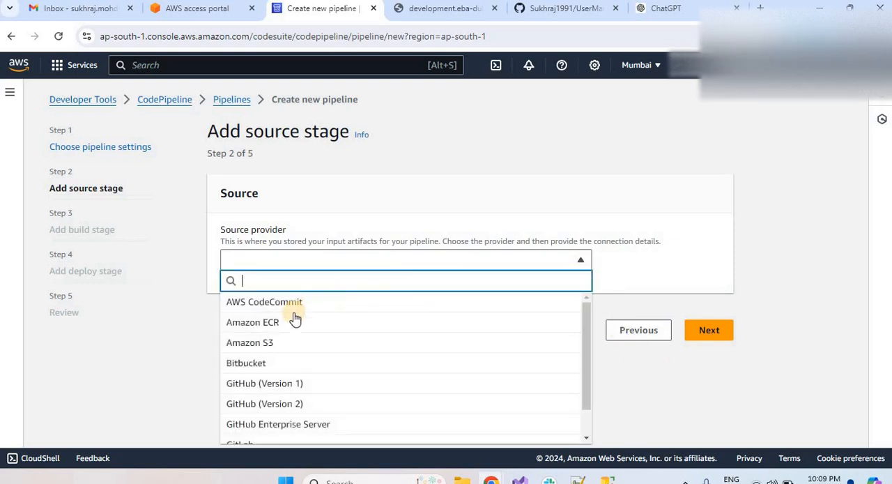
{"action": "left_click", "coordinate": [283, 407]}
{"action": "scroll", "coordinate": [875, 223], "scroll_direction": "down", "scroll_amount": 4}
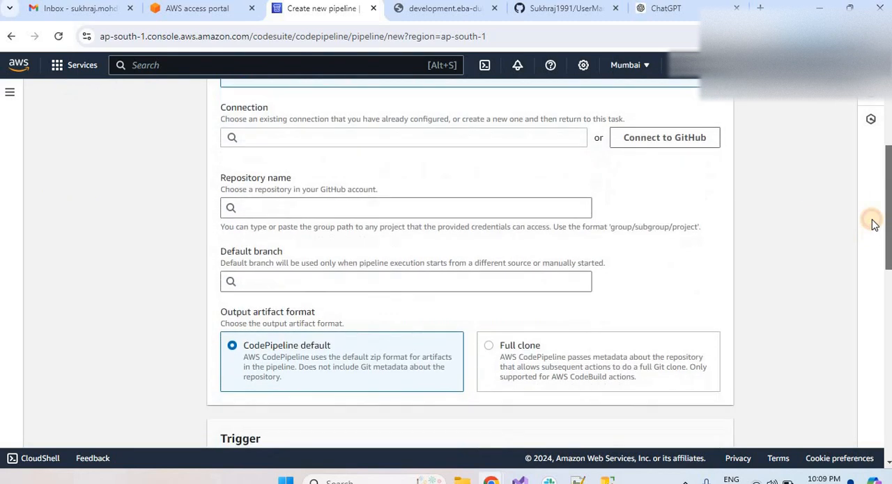
{"action": "scroll", "coordinate": [875, 223], "scroll_direction": "up", "scroll_amount": 2}
{"action": "left_click", "coordinate": [460, 230]}
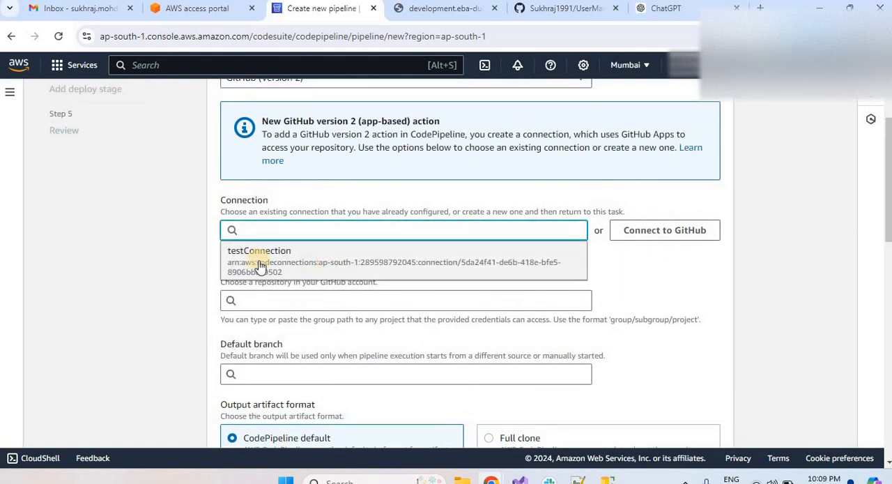
{"action": "left_click", "coordinate": [286, 256]}
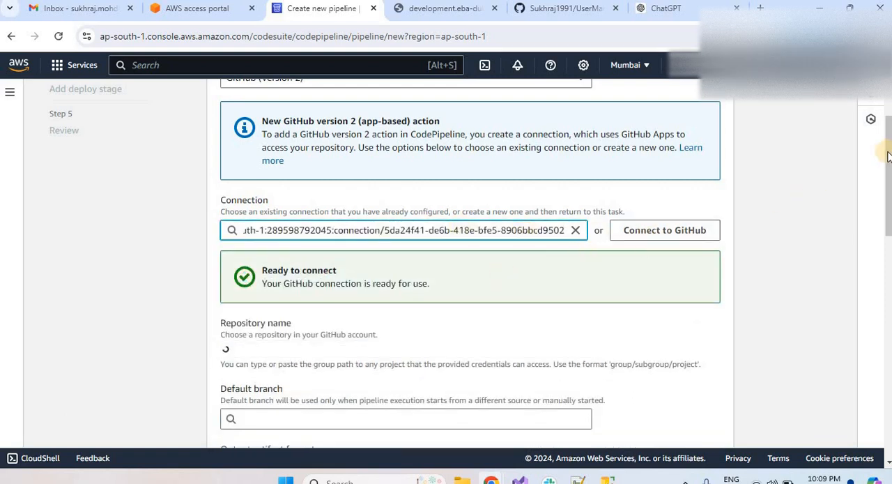
Select the UserManagementApi repository for the source stage and set main as its default branch.
{"action": "scroll", "coordinate": [525, 209], "scroll_direction": "down", "scroll_amount": 2}
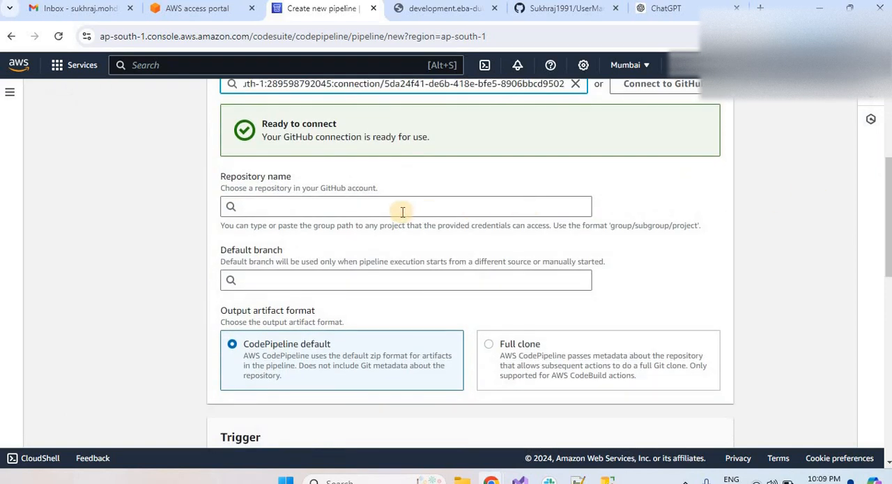
{"action": "left_click", "coordinate": [402, 206]}
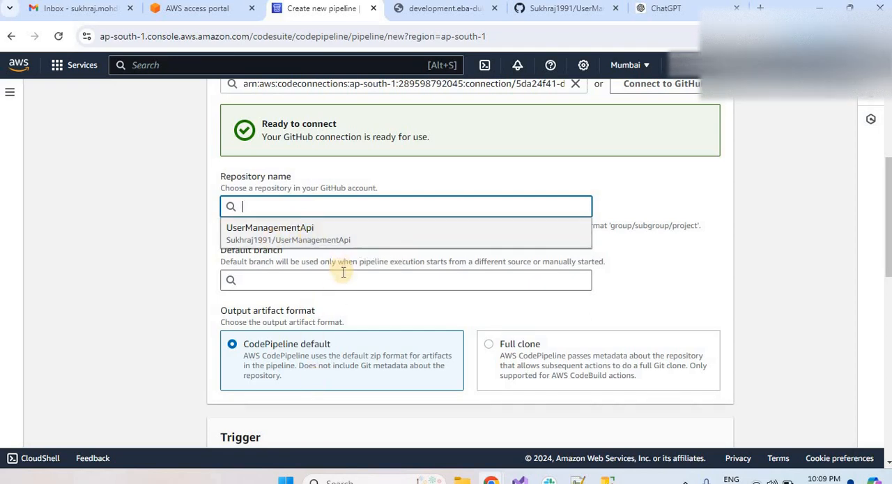
{"action": "left_click", "coordinate": [296, 242]}
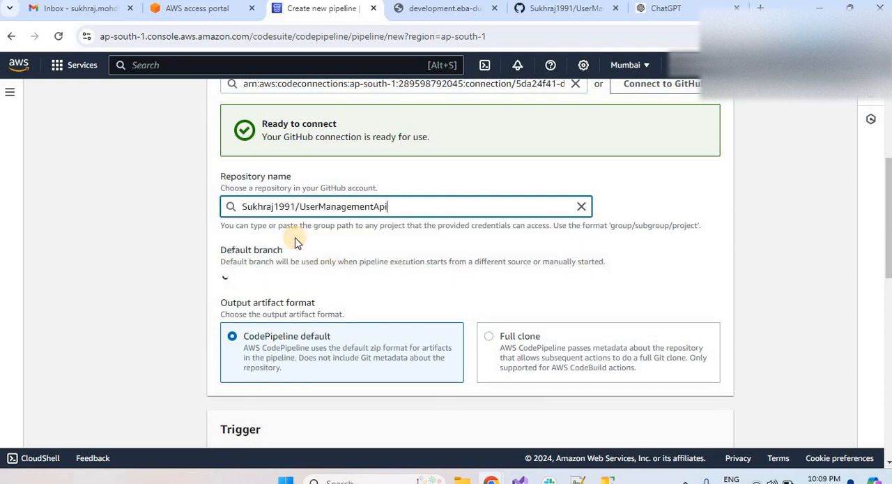
{"action": "left_click", "coordinate": [360, 287]}
{"action": "left_click", "coordinate": [251, 303]}
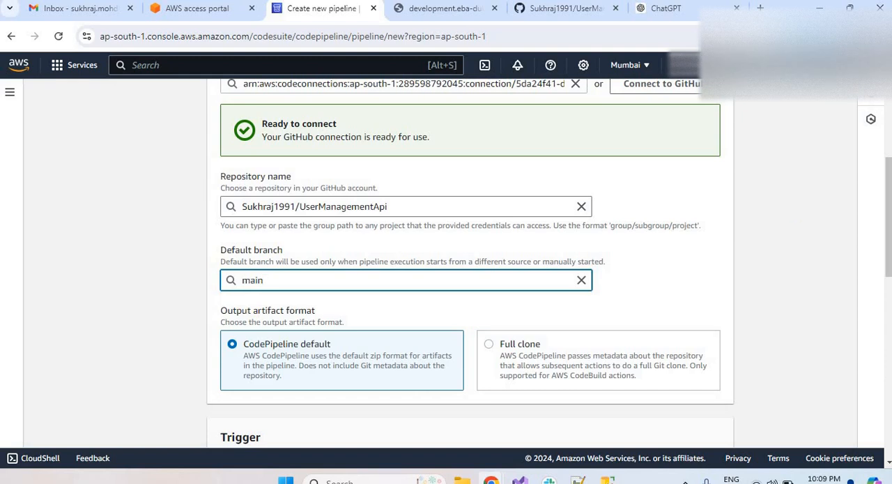
Set the source trigger type to No filter and continue to the build stage.
{"action": "left_click_drag", "start_coordinate": [888, 187], "coordinate": [879, 236]}
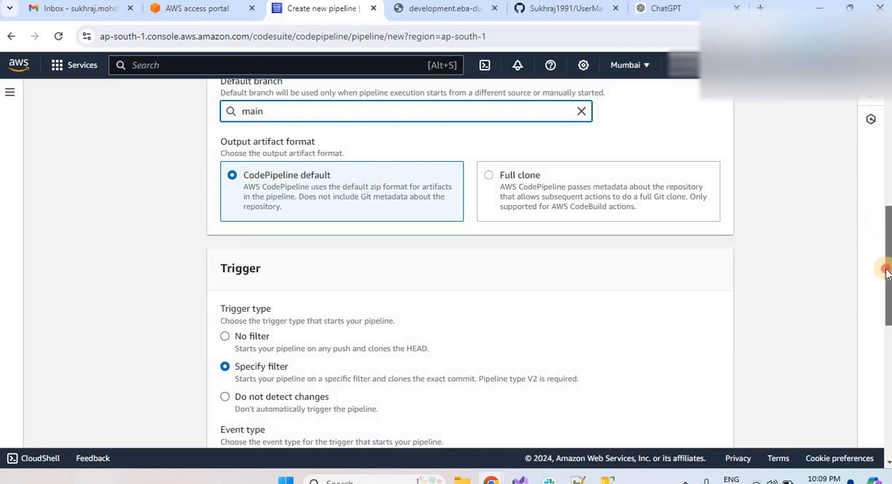
{"action": "scroll", "coordinate": [888, 224], "scroll_direction": "down", "scroll_amount": 2}
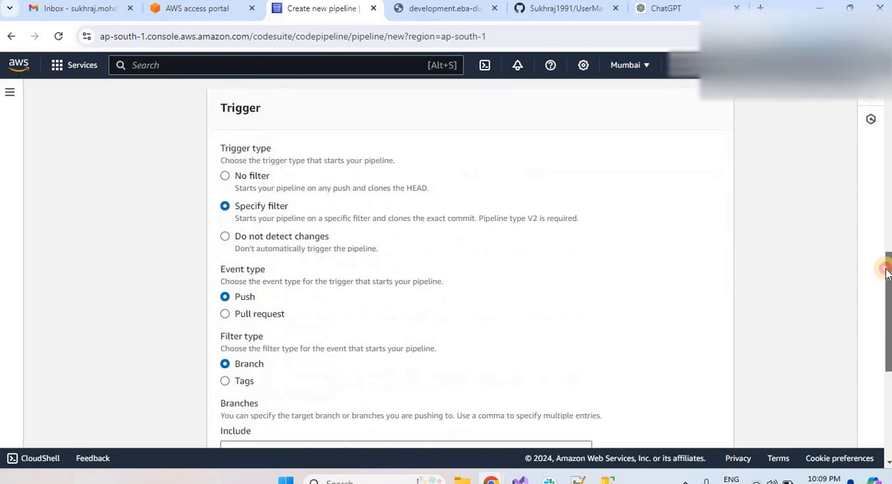
{"action": "left_click", "coordinate": [224, 170]}
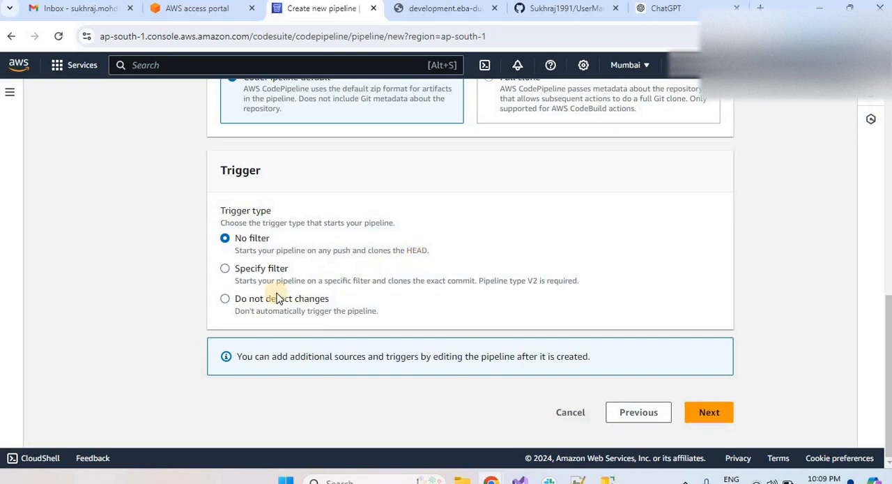
{"action": "left_click", "coordinate": [225, 300]}
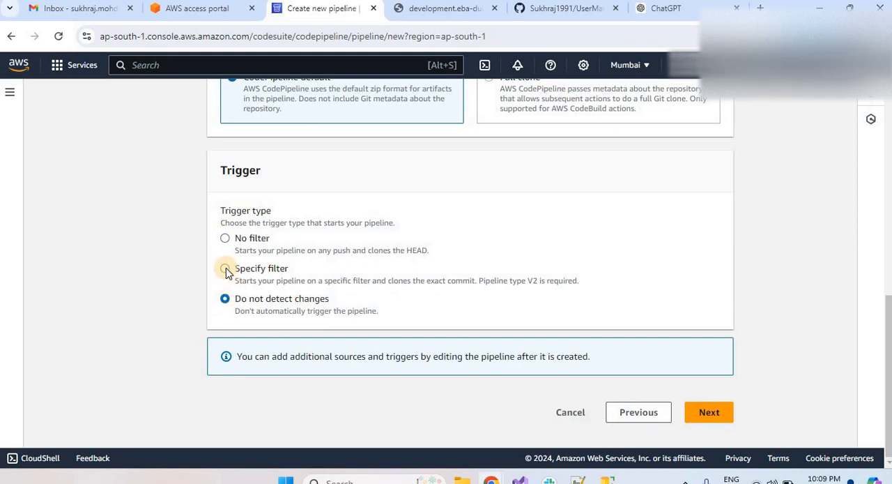
{"action": "left_click", "coordinate": [225, 270]}
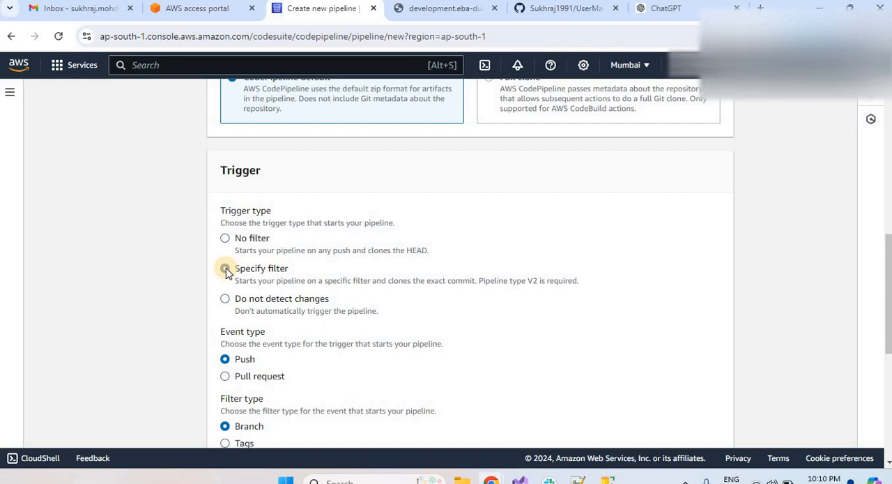
{"action": "left_click", "coordinate": [224, 267]}
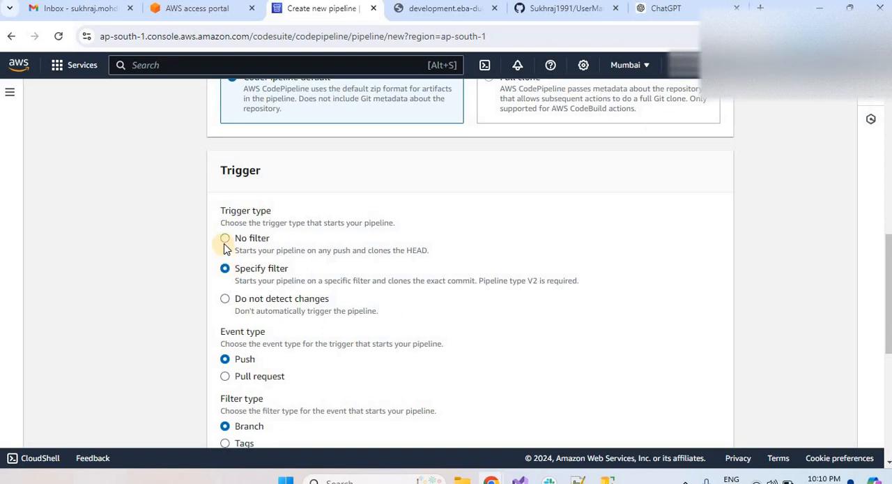
{"action": "left_click", "coordinate": [226, 239]}
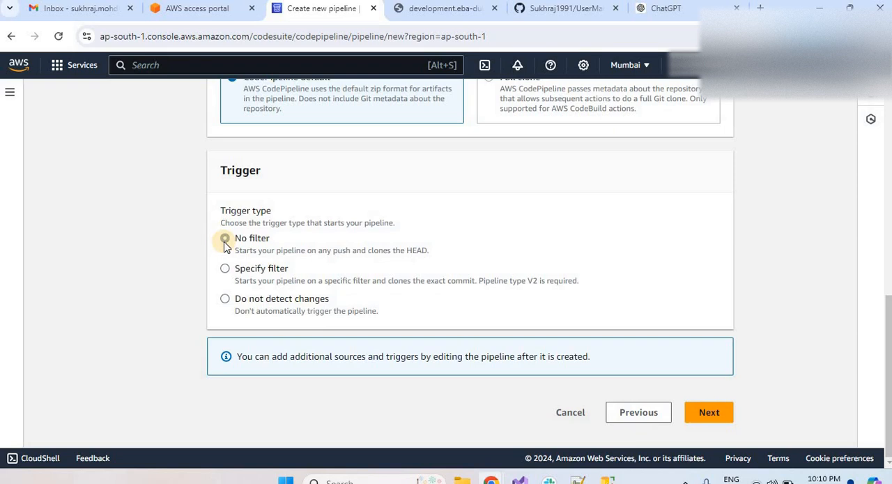
{"action": "left_click", "coordinate": [705, 413]}
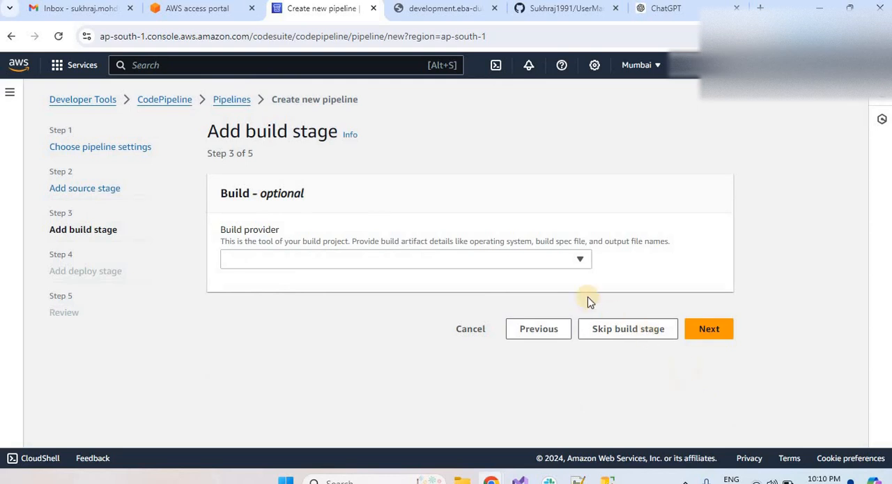
Choose AWS CodeBuild as the build provider and check the available input artifacts, keeping SourceArtifact.
{"action": "left_click", "coordinate": [581, 261]}
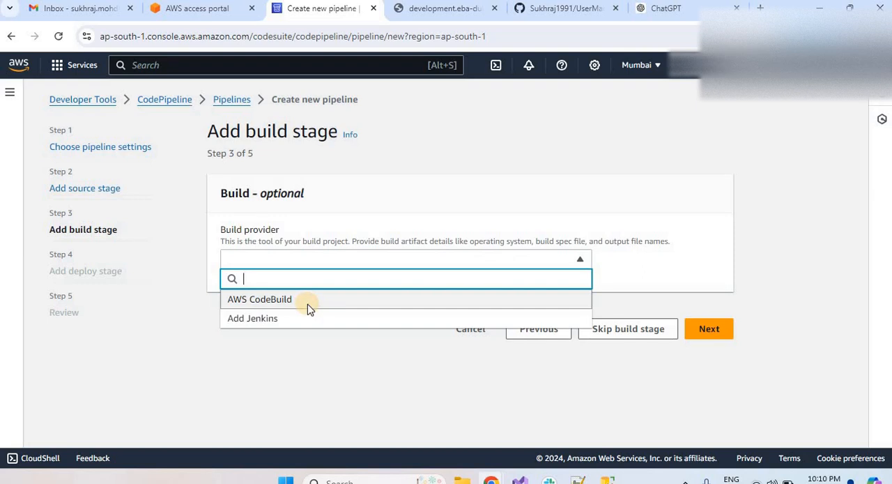
{"action": "left_click", "coordinate": [309, 309]}
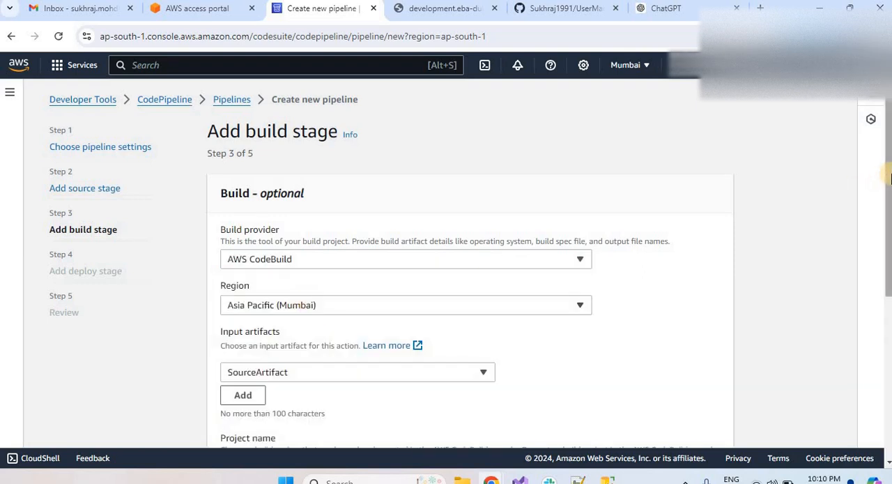
{"action": "left_click_drag", "start_coordinate": [890, 179], "coordinate": [891, 256]}
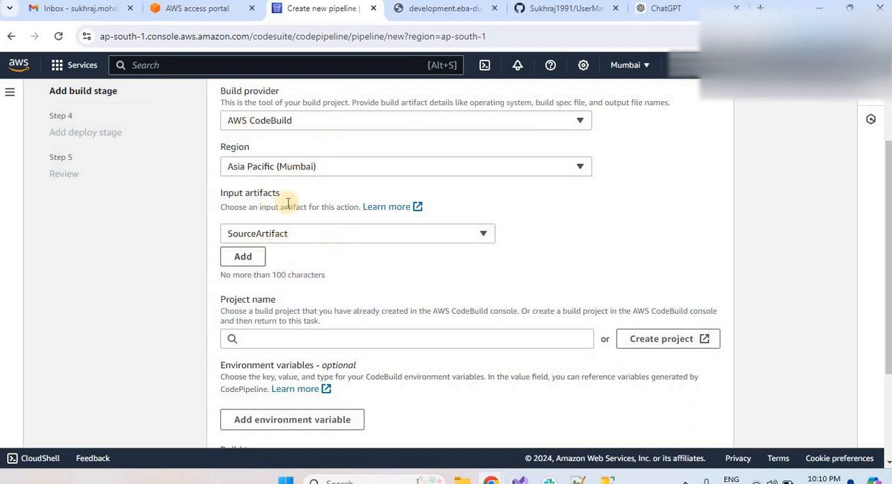
{"action": "left_click", "coordinate": [384, 239]}
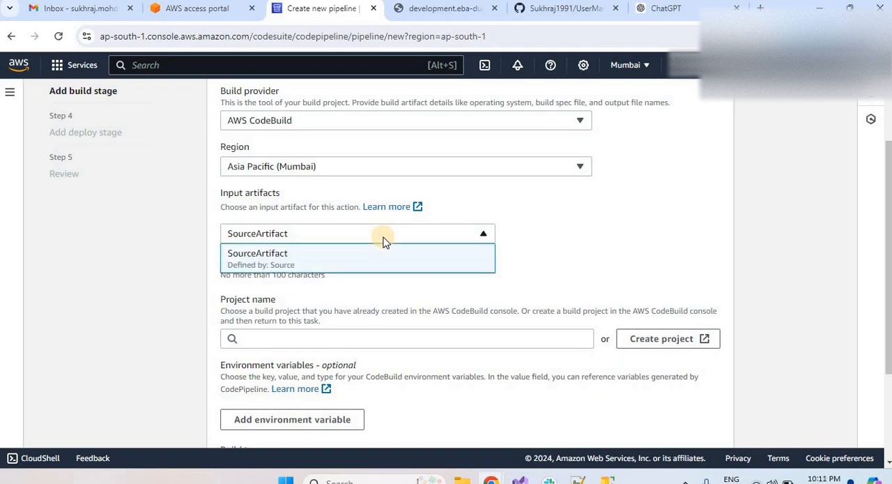
{"action": "left_click", "coordinate": [567, 258]}
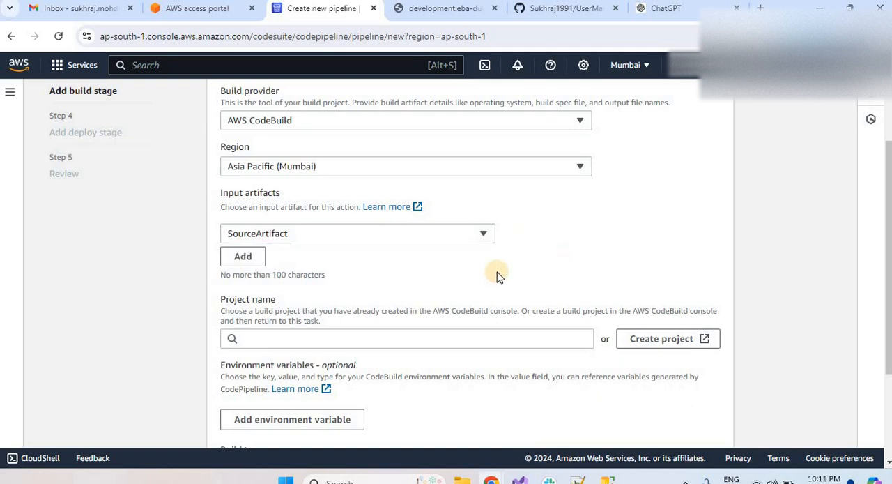
Start creating a new CodeBuild project from the build stage in a maximized window and enter uscodeBuildProject as its name.
{"action": "left_click", "coordinate": [666, 340]}
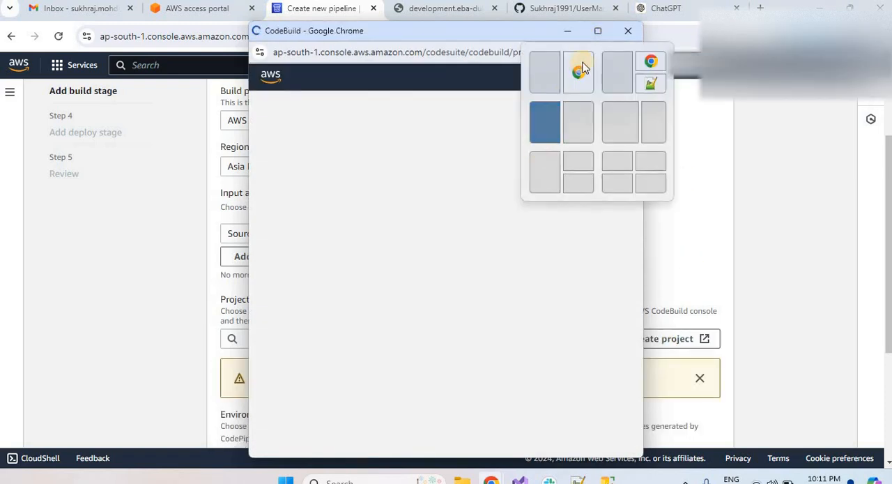
{"action": "left_click", "coordinate": [598, 32]}
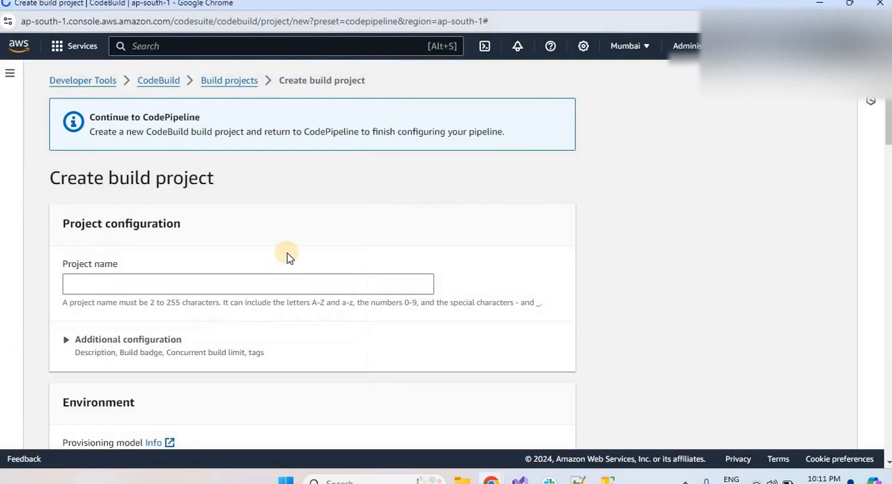
{"action": "left_click", "coordinate": [207, 285]}
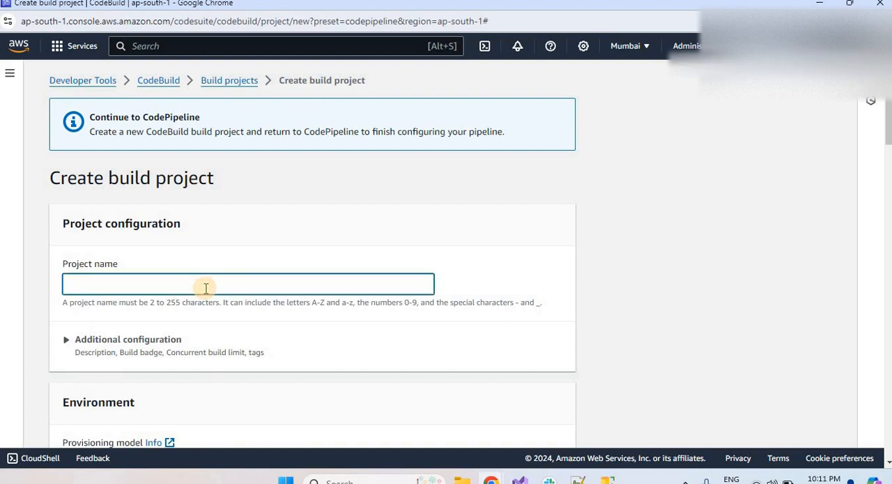
{"action": "type", "text": "usP"}
{"action": "key", "text": "BackSpace"}
{"action": "type", "text": "c"}
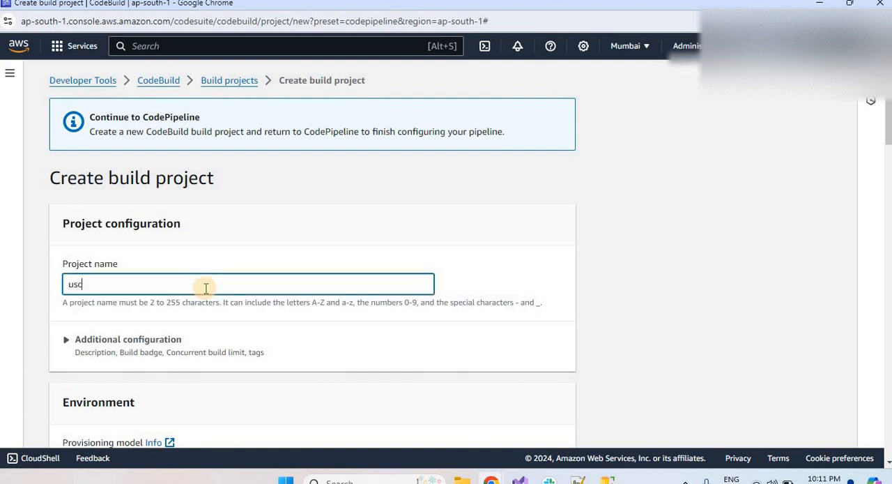
{"action": "type", "text": "odeBuildProject"}
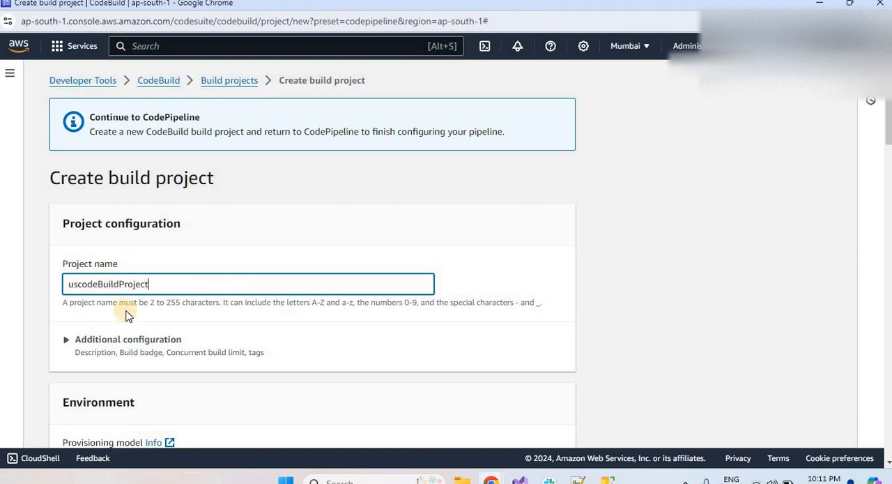
Correct the capitalization of the build project's name to usCodeBuildProject.
{"action": "left_click_drag", "start_coordinate": [77, 285], "coordinate": [28, 289]}
{"action": "type", "text": "US"}
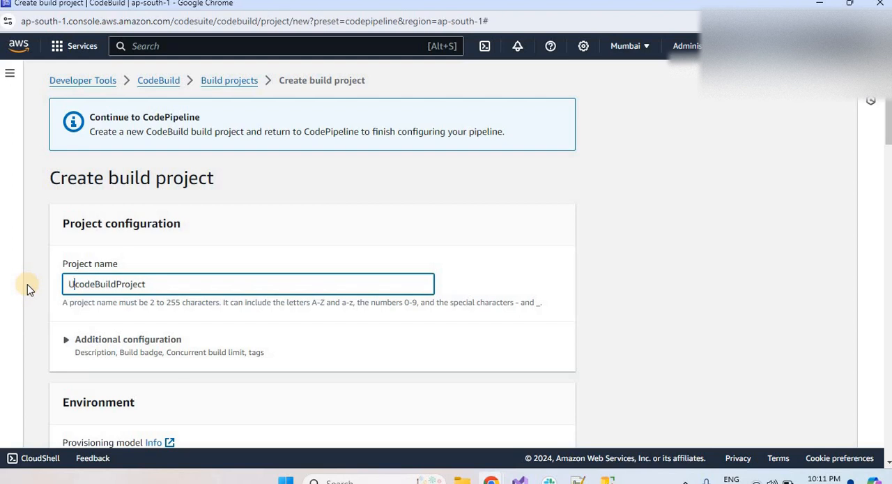
{"action": "type", "text": "_"}
{"action": "key", "text": "Delete"}
{"action": "type", "text": "C"}
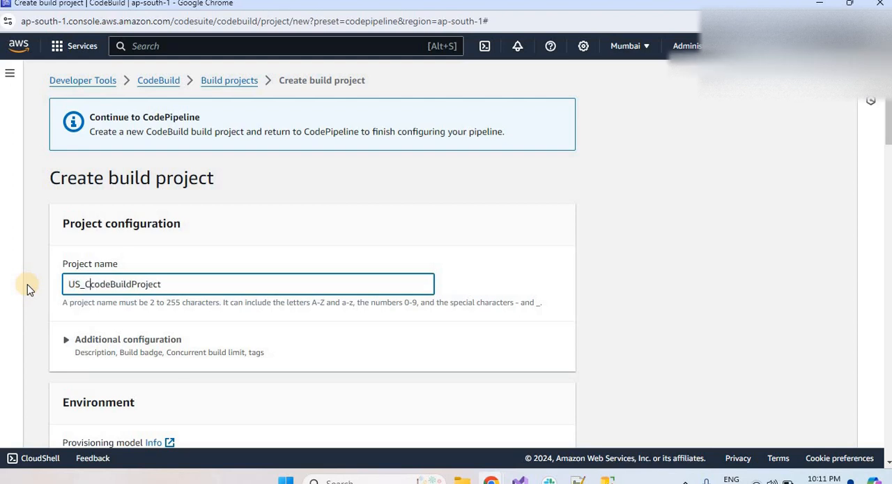
{"action": "key", "text": "BackSpace"}
{"action": "key", "text": "BackSpace"}
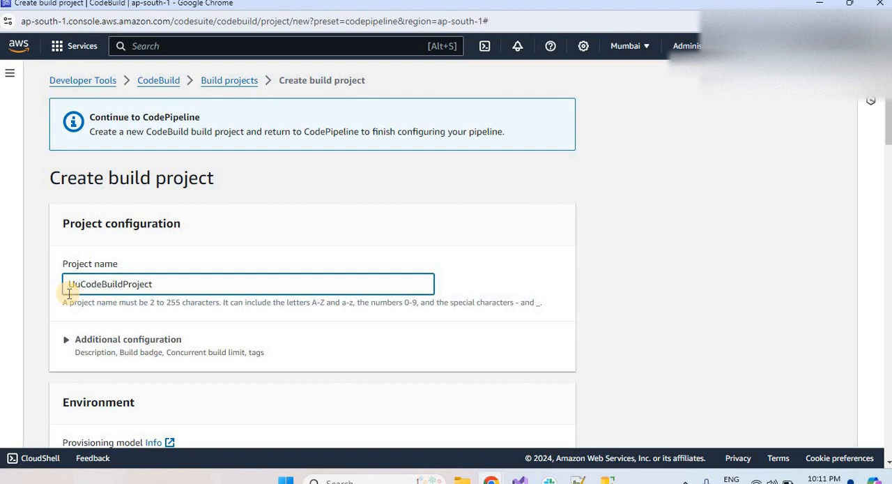
{"action": "key", "text": "BackSpace"}
{"action": "key", "text": "BackSpace"}
{"action": "type", "text": "us"}
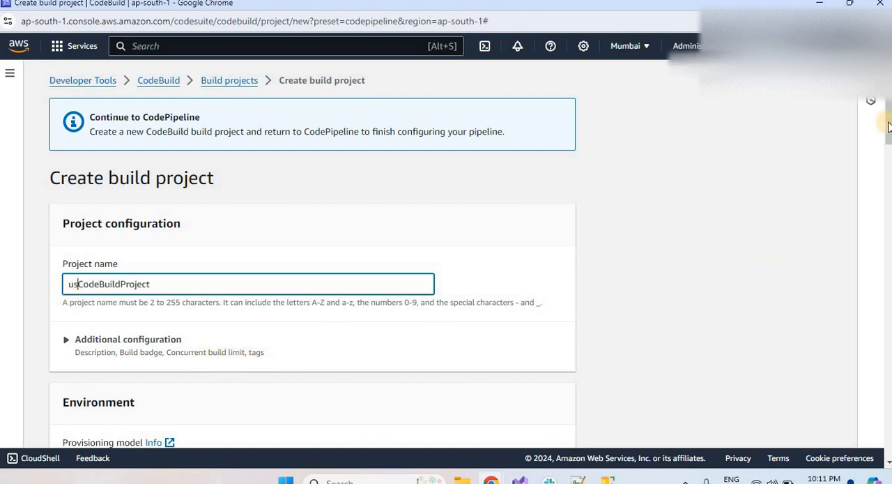
Keep the default build environment settings and assign the existing service role CodeBuildRole to the build project.
{"action": "left_click_drag", "start_coordinate": [888, 123], "coordinate": [884, 153]}
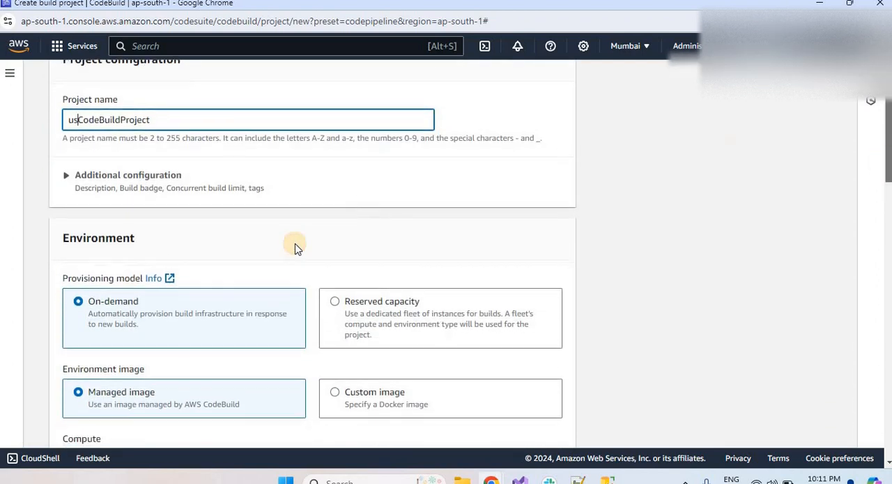
{"action": "left_click", "coordinate": [67, 180]}
{"action": "left_click", "coordinate": [66, 177]}
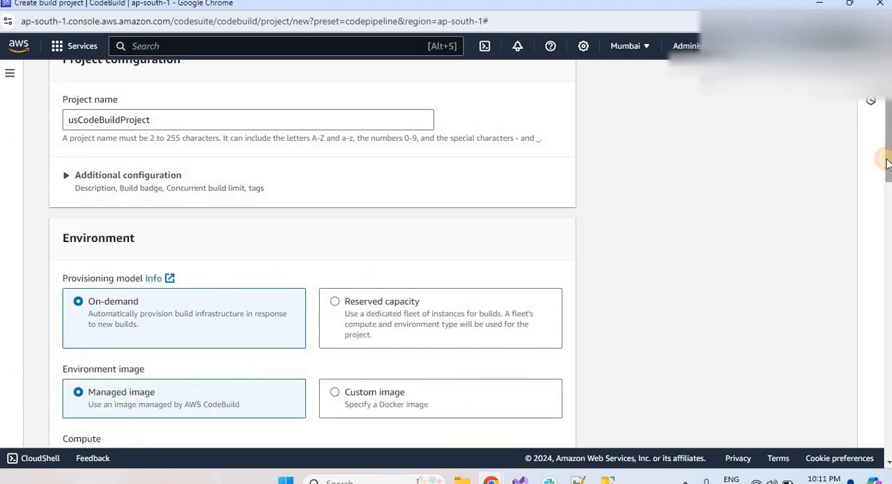
{"action": "left_click_drag", "start_coordinate": [886, 162], "coordinate": [883, 194]}
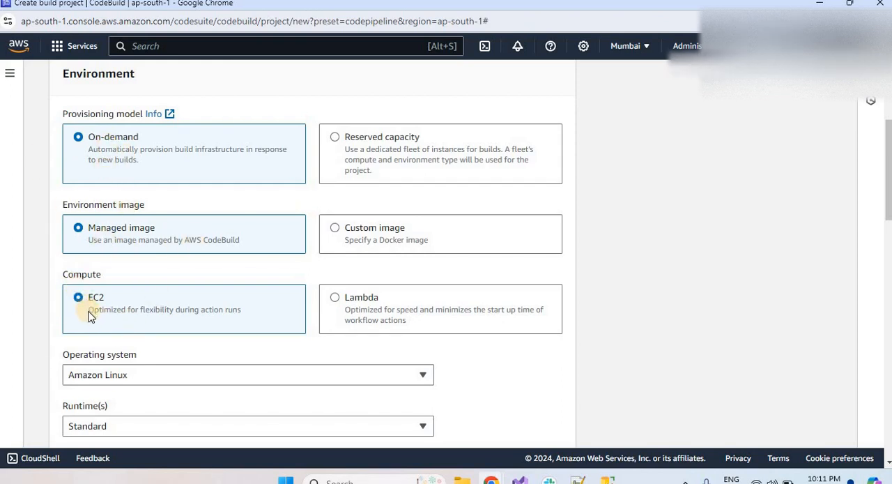
{"action": "left_click_drag", "start_coordinate": [887, 157], "coordinate": [884, 204]}
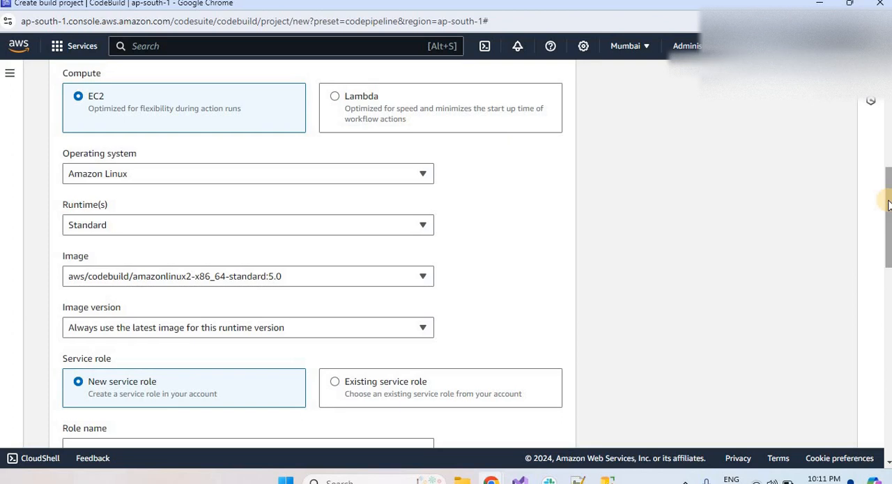
{"action": "left_click_drag", "start_coordinate": [888, 204], "coordinate": [889, 280]}
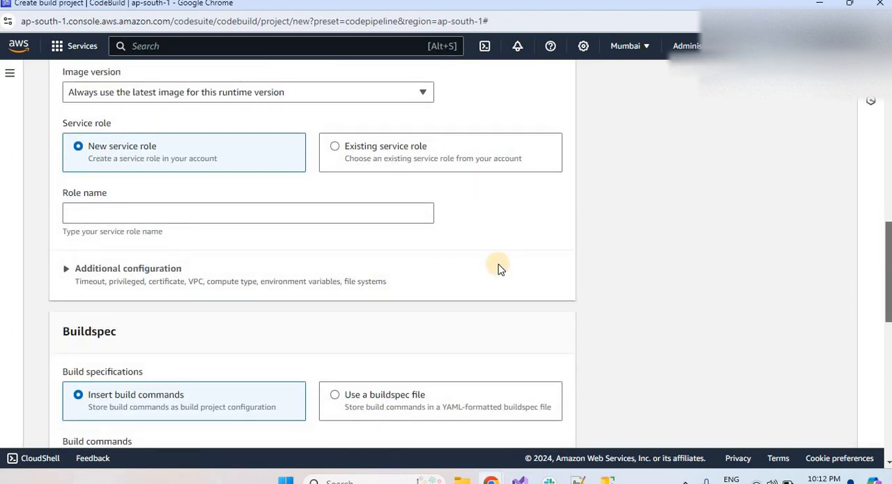
{"action": "left_click", "coordinate": [126, 211]}
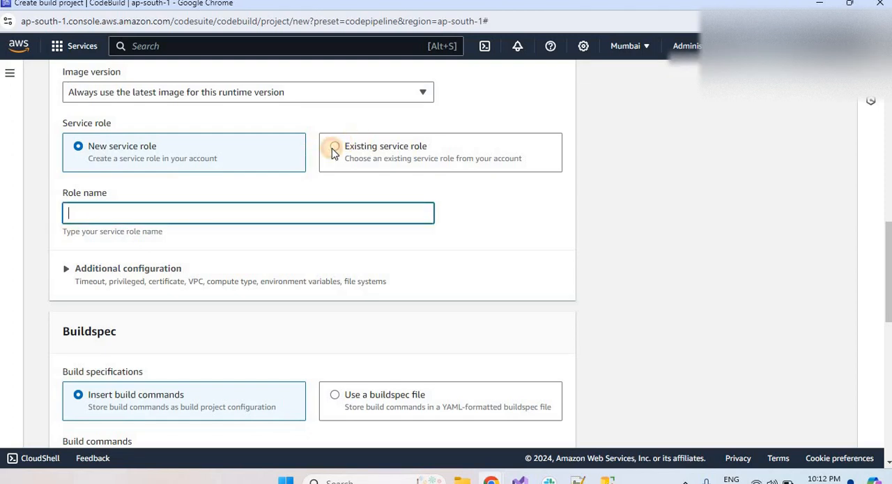
{"action": "left_click", "coordinate": [557, 211]}
{"action": "left_click", "coordinate": [488, 155]}
{"action": "left_click", "coordinate": [276, 212]}
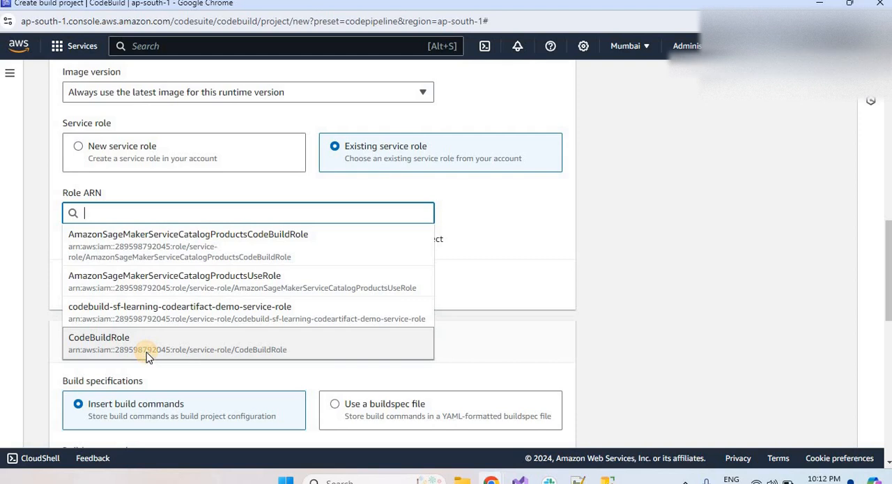
{"action": "left_click", "coordinate": [147, 349]}
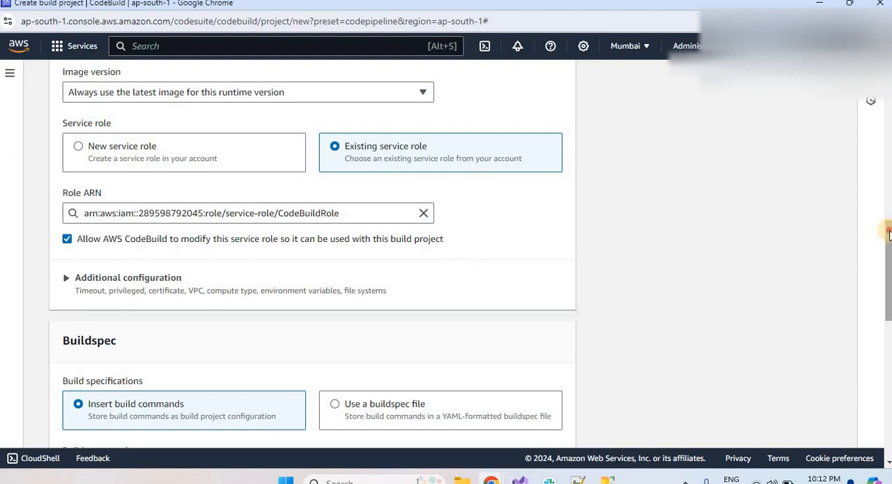
{"action": "left_click_drag", "start_coordinate": [890, 235], "coordinate": [888, 284]}
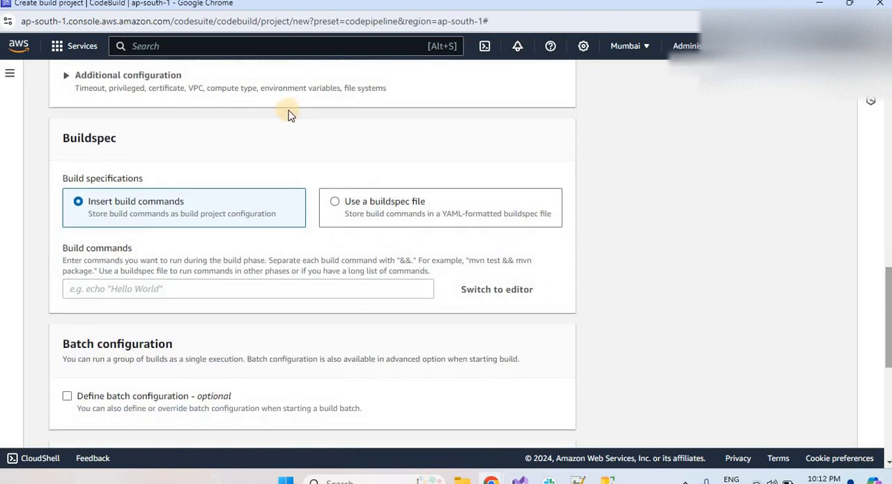
Look over the environment's additional configuration, collapse it again and locate the Buildspec section.
{"action": "left_click", "coordinate": [67, 76]}
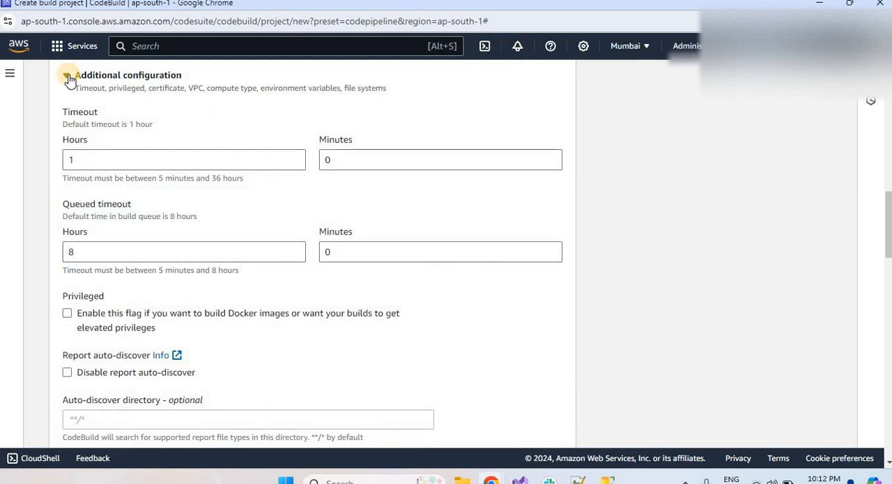
{"action": "left_click", "coordinate": [67, 76]}
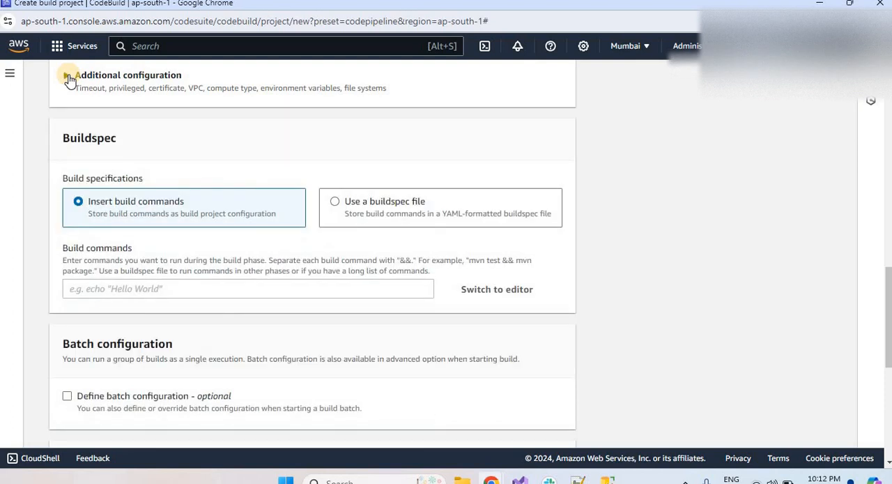
{"action": "double_click", "coordinate": [69, 139]}
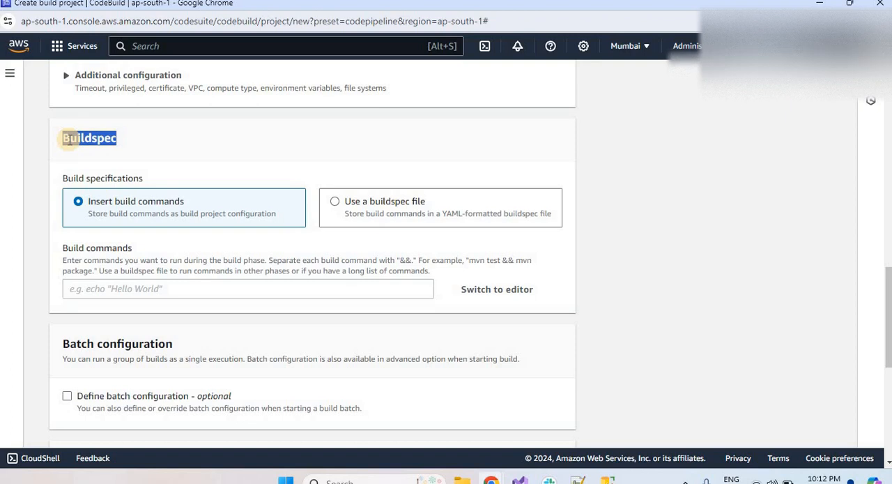
Try the buildspec file option and check the UserManagementApi GitHub repository's root for a buildspec file.
{"action": "left_click", "coordinate": [337, 207]}
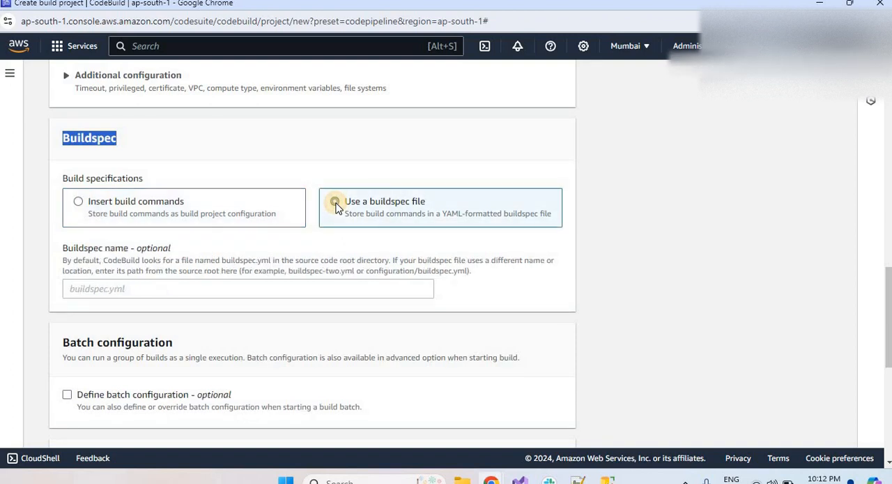
{"action": "left_click", "coordinate": [492, 481]}
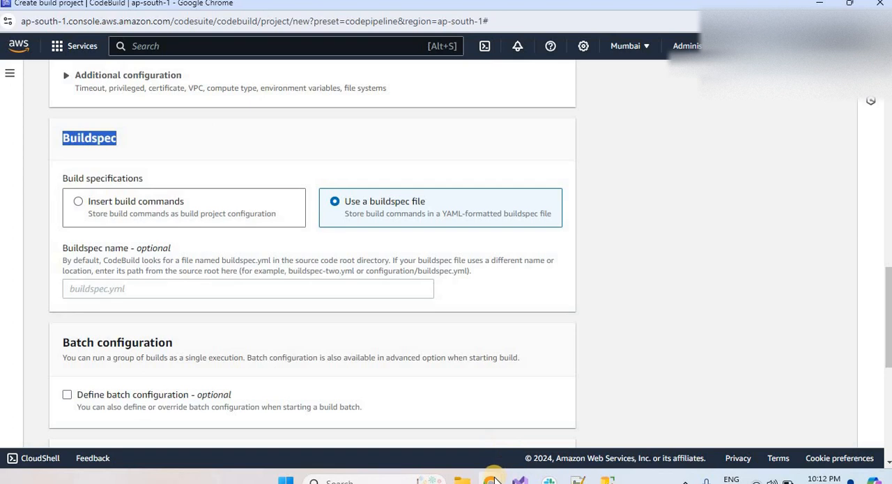
{"action": "left_click", "coordinate": [364, 403]}
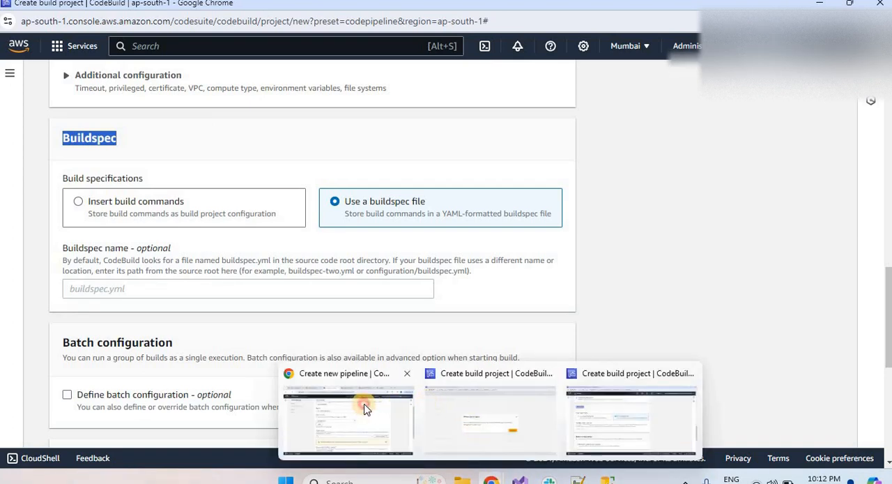
{"action": "left_click", "coordinate": [555, 9]}
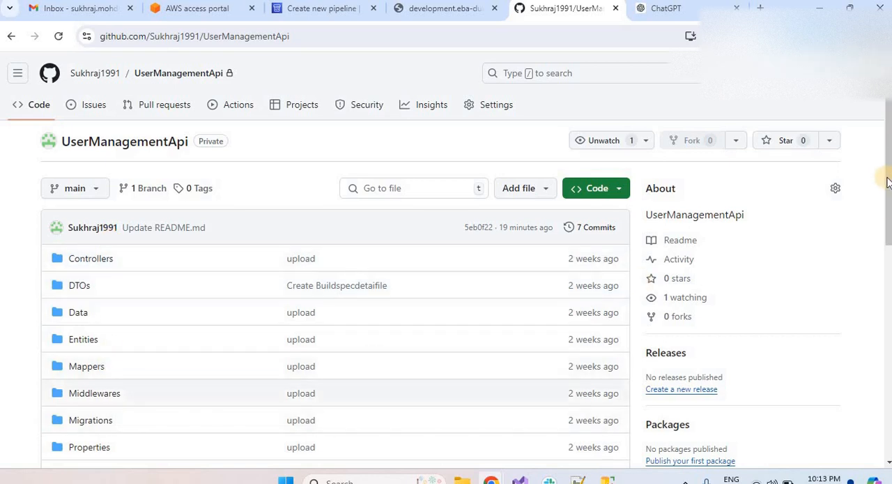
{"action": "left_click", "coordinate": [880, 300]}
{"action": "scroll", "coordinate": [882, 320], "scroll_direction": "down", "scroll_amount": 1}
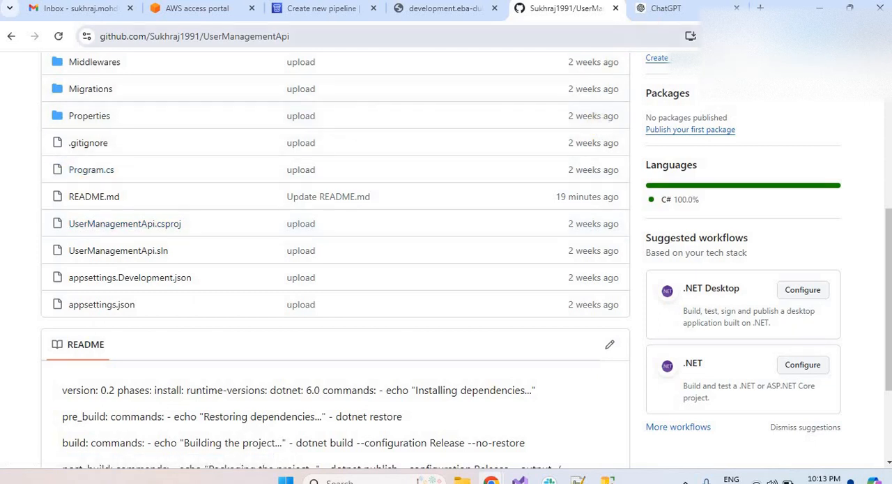
{"action": "left_click", "coordinate": [339, 12]}
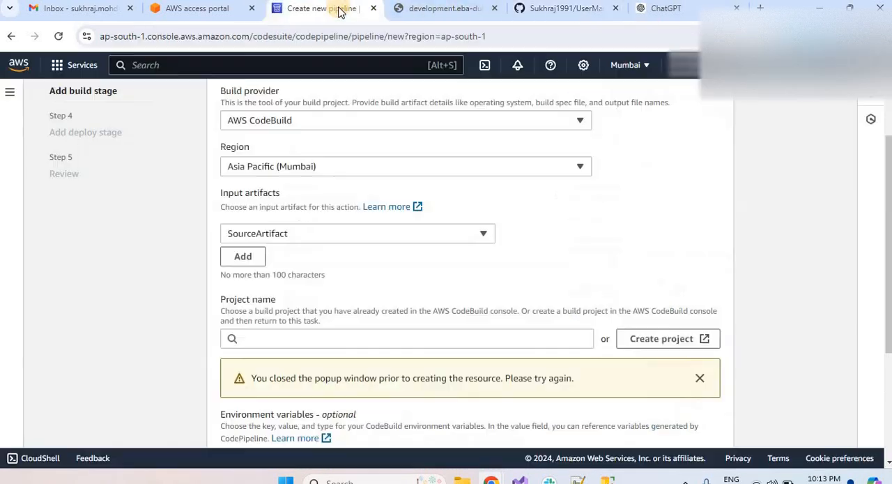
Return to the build project window and open the buildspec name for editing.
{"action": "key", "text": "alt+Tab"}
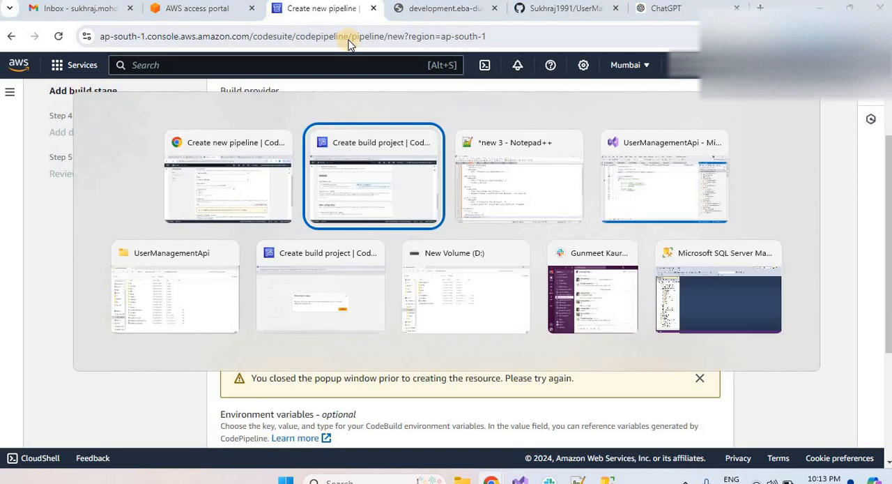
{"action": "key", "text": "alt+Tab"}
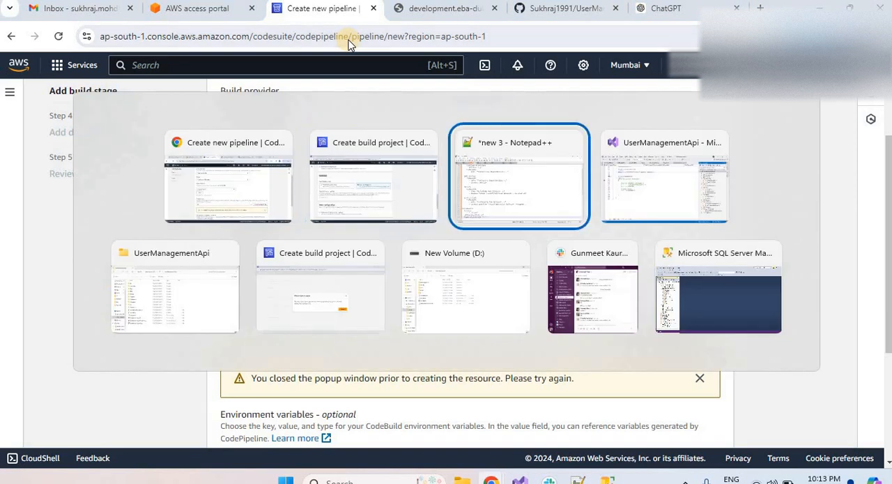
{"action": "key", "text": "alt+shift+Tab"}
{"action": "key", "text": "alt+shift+Tab"}
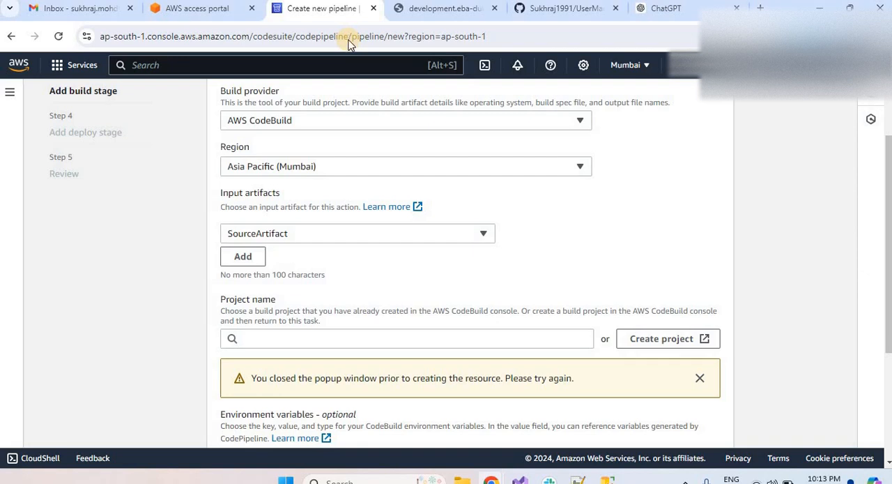
{"action": "key", "text": "alt+Tab"}
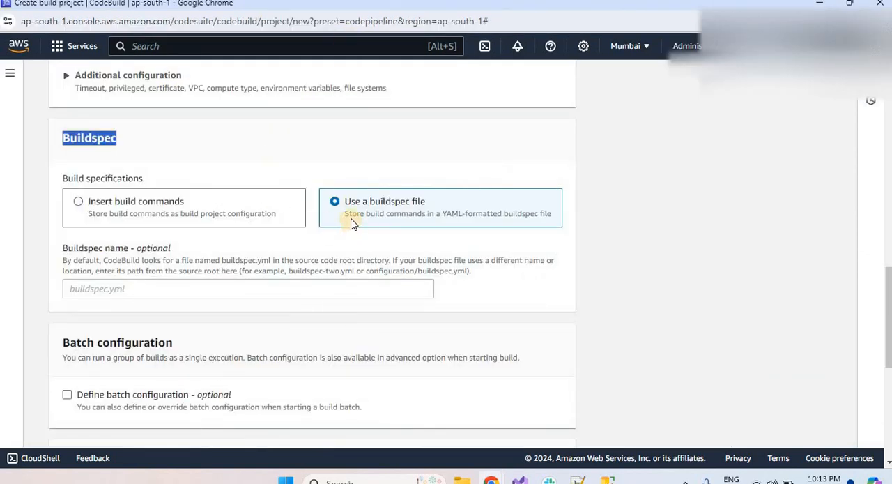
{"action": "left_click", "coordinate": [80, 291]}
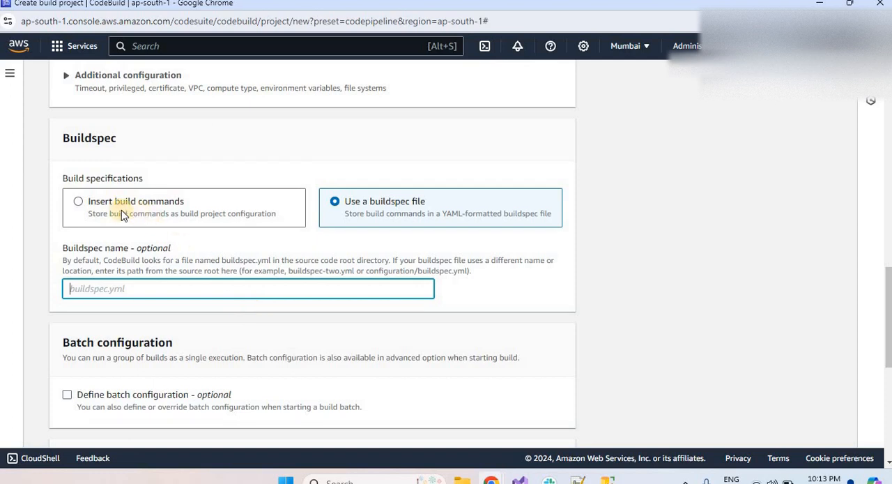
Set the build specifications to Insert build commands and switch the build commands to the multi-line editor.
{"action": "left_click", "coordinate": [78, 202]}
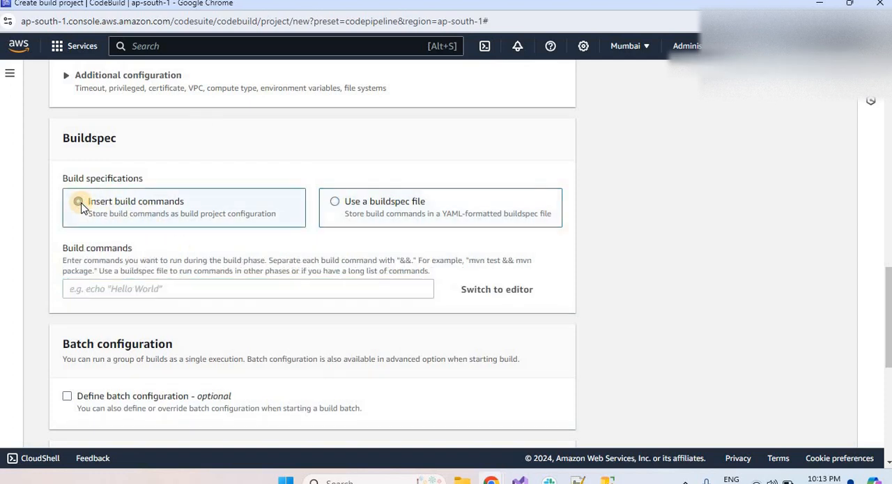
{"action": "left_click", "coordinate": [507, 297]}
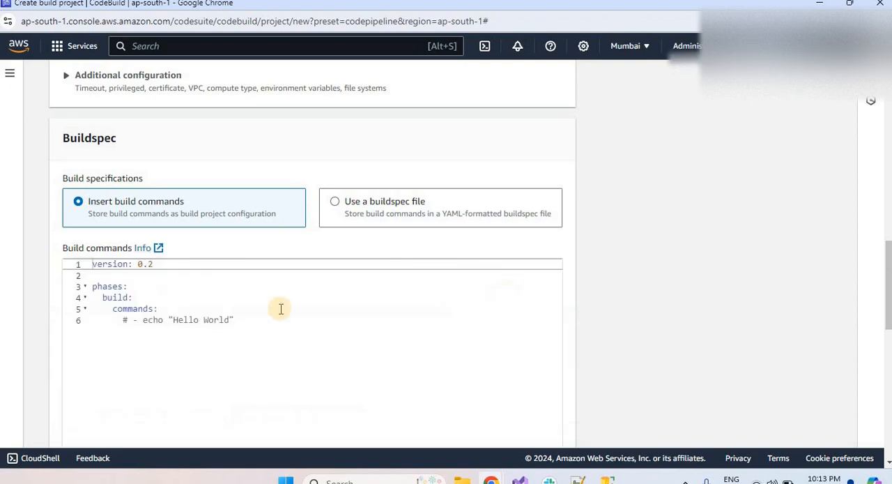
{"action": "left_click", "coordinate": [202, 320]}
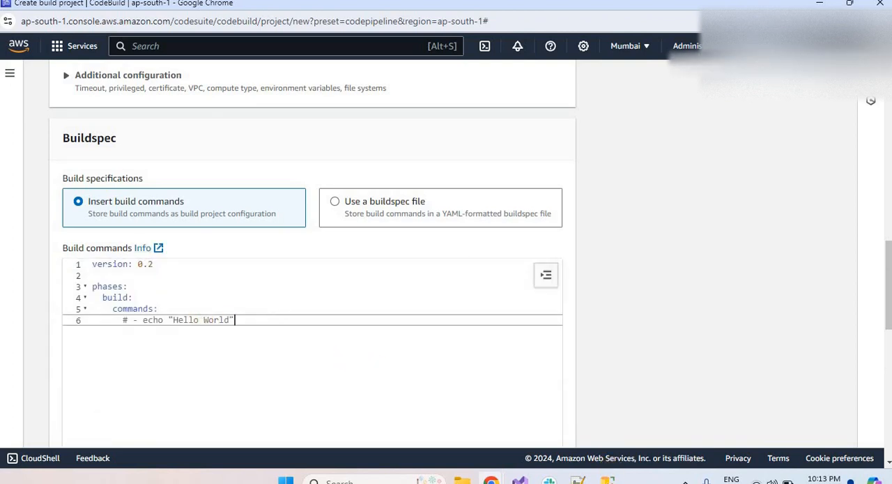
Replace the editor's sample build commands with the complete dotnet buildspec script copied from the new 3 document in Notepad++.
{"action": "left_click", "coordinate": [577, 479]}
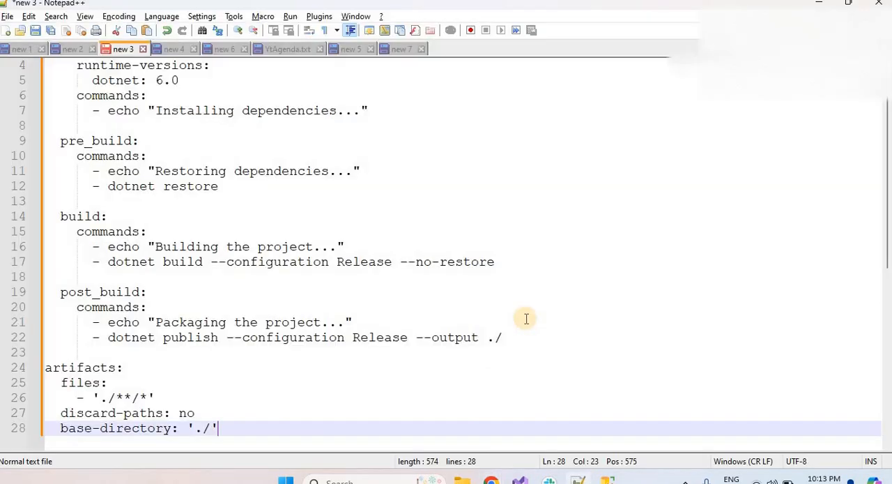
{"action": "left_click", "coordinate": [526, 318]}
{"action": "key", "text": "ctrl+a"}
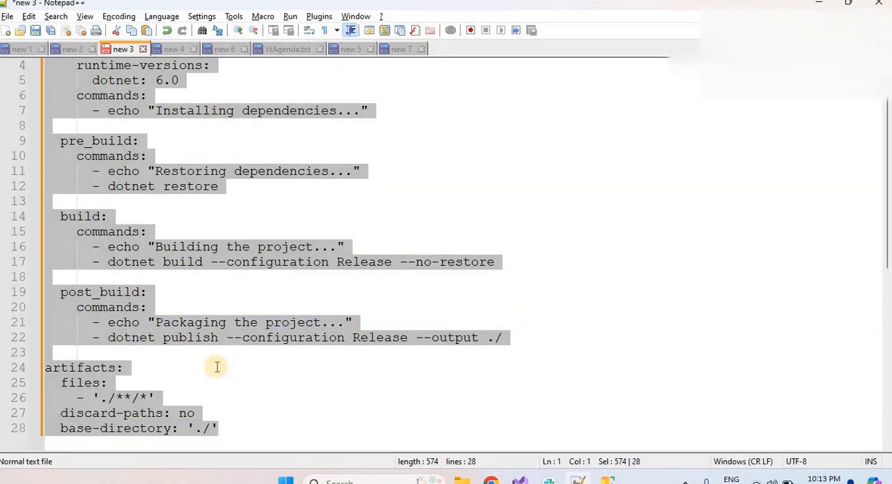
{"action": "key", "text": "alt+Tab"}
{"action": "key", "text": "ctrl+a"}
{"action": "key", "text": "ctrl+v"}
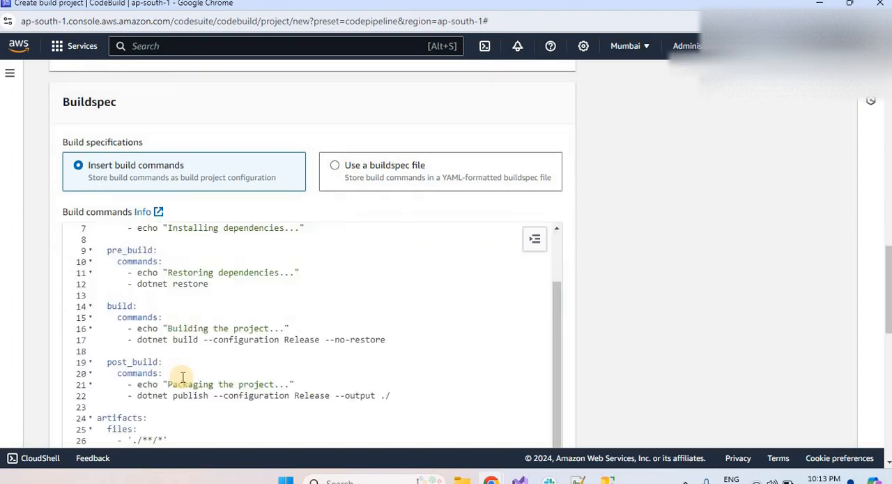
Review the pasted buildspec from its beginning, examining the install, pre_build, build and post_build phases.
{"action": "key", "text": "Page_Up"}
{"action": "key", "text": "Page_Up"}
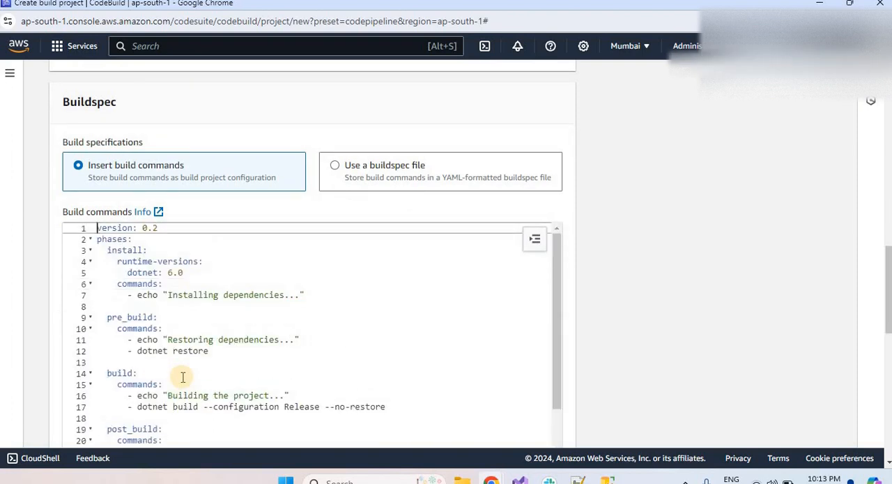
{"action": "double_click", "coordinate": [111, 240]}
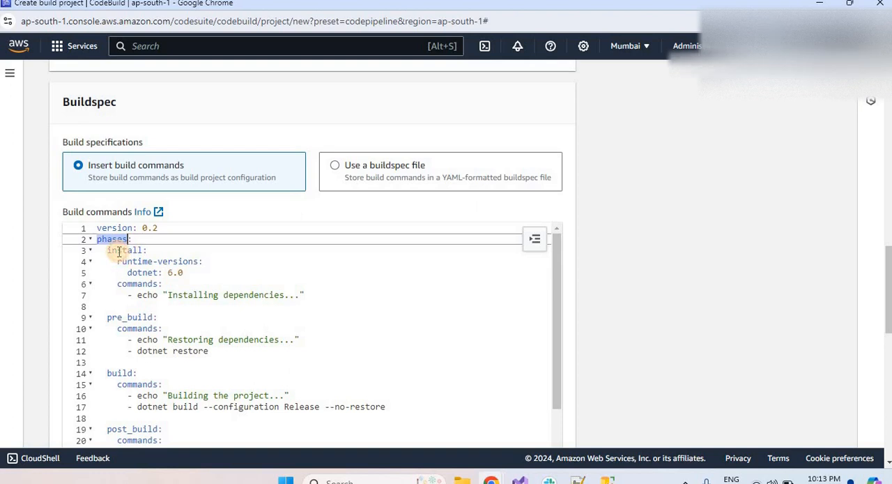
{"action": "double_click", "coordinate": [120, 250]}
{"action": "double_click", "coordinate": [113, 317]}
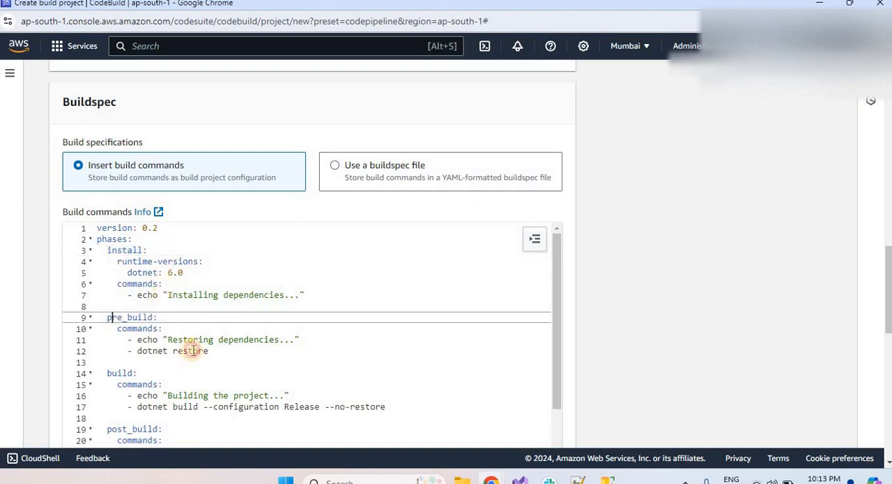
{"action": "left_click_drag", "start_coordinate": [120, 377], "coordinate": [141, 423]}
{"action": "double_click", "coordinate": [133, 429]}
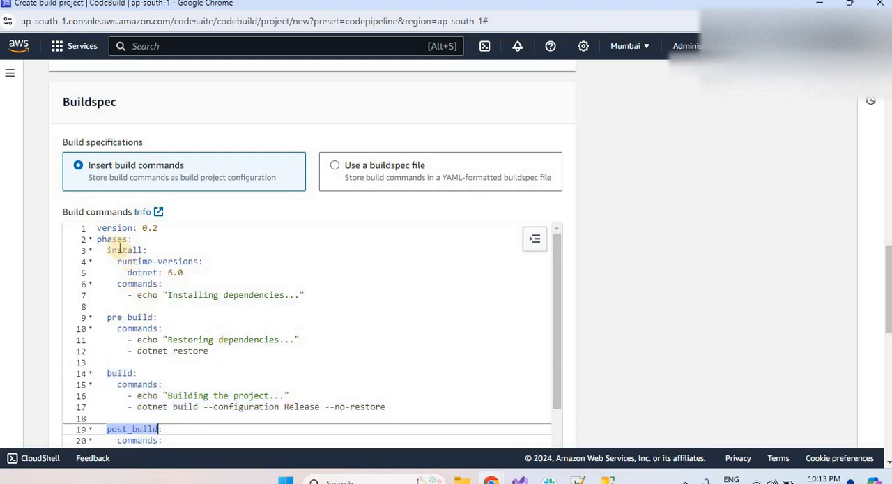
Examine the install phase's runtime version and echo command, and the pre_build phase's dotnet restore command.
{"action": "double_click", "coordinate": [169, 264]}
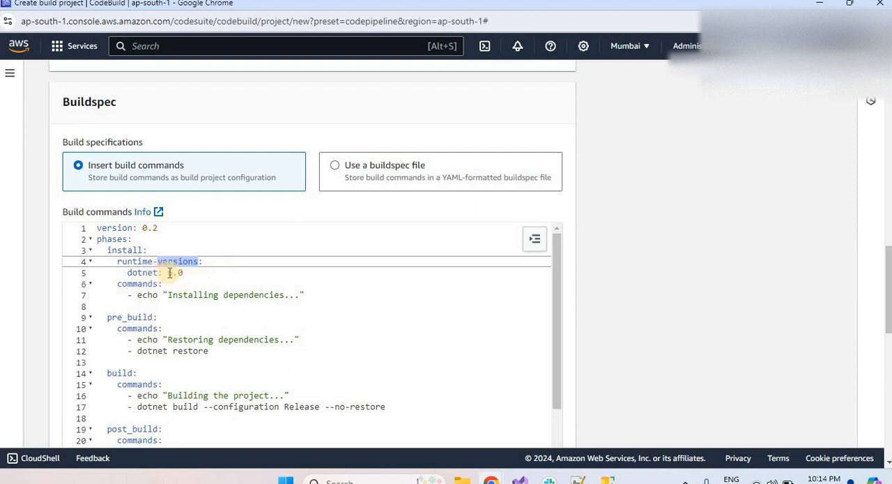
{"action": "left_click", "coordinate": [177, 273]}
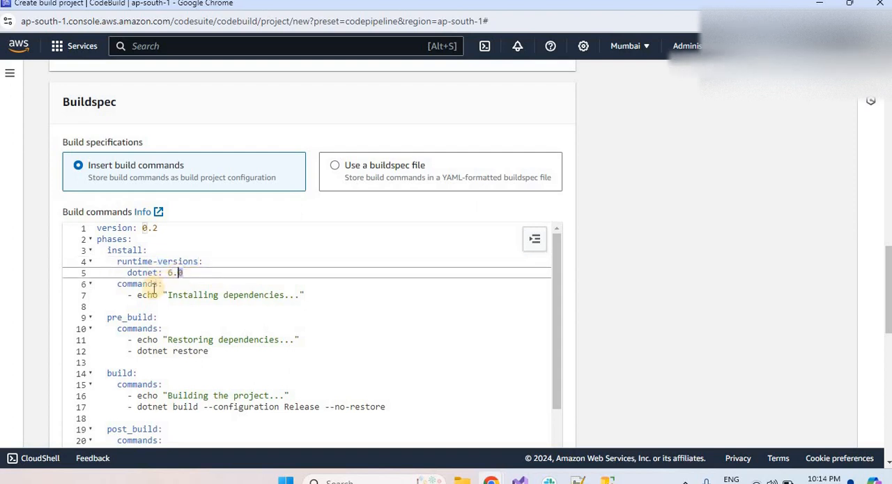
{"action": "left_click_drag", "start_coordinate": [129, 295], "coordinate": [313, 298]}
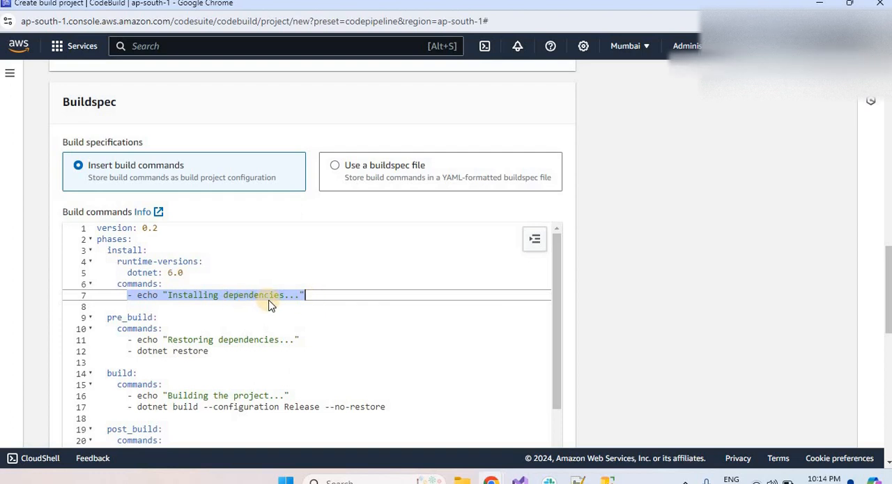
{"action": "double_click", "coordinate": [129, 318]}
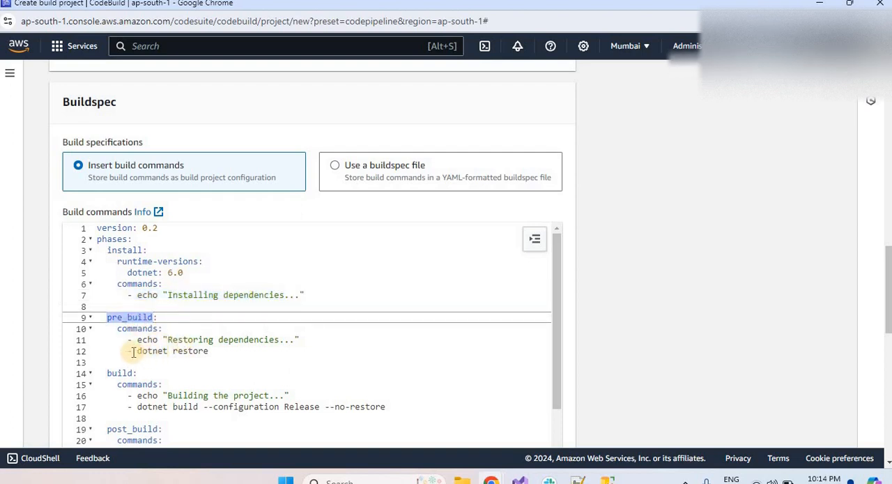
{"action": "left_click_drag", "start_coordinate": [132, 351], "coordinate": [194, 351]}
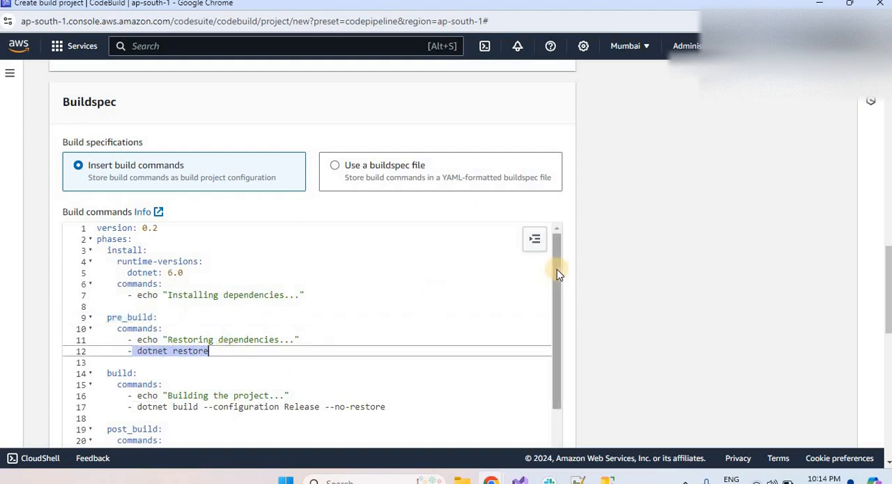
Examine the build phase and the post_build phase's dotnet publish command, including its Release configuration and output path.
{"action": "left_click_drag", "start_coordinate": [557, 290], "coordinate": [565, 345]}
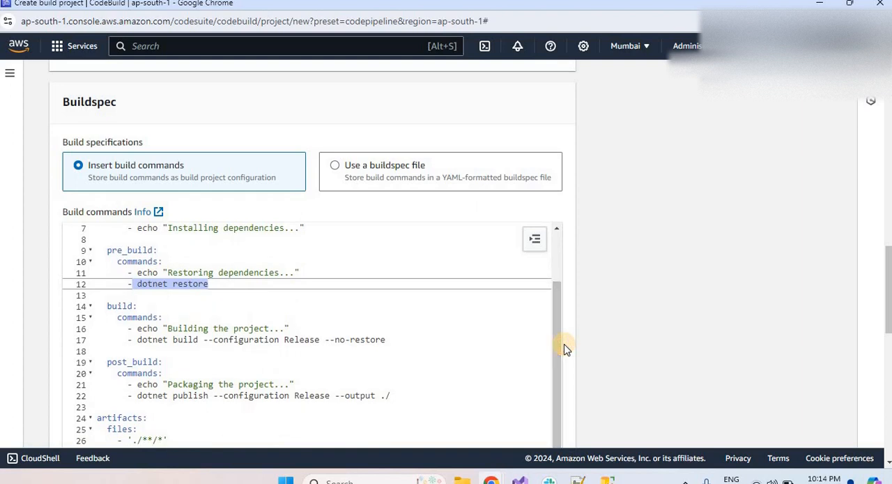
{"action": "double_click", "coordinate": [119, 307]}
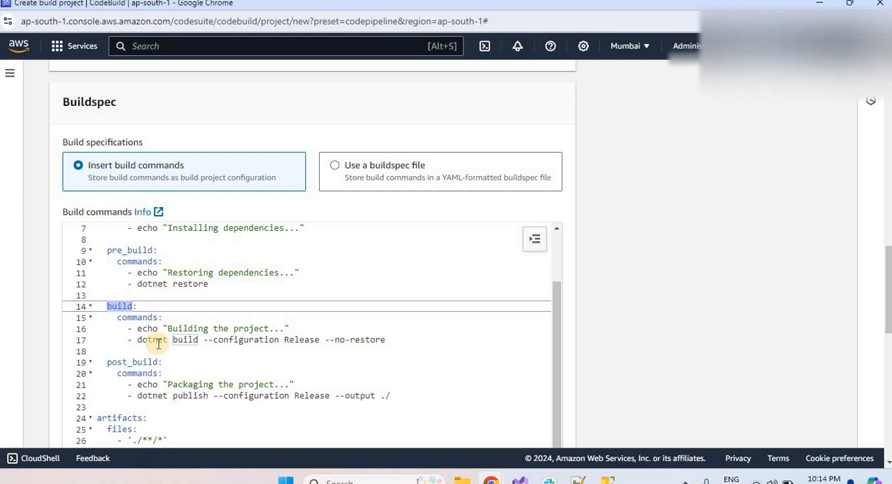
{"action": "double_click", "coordinate": [117, 364]}
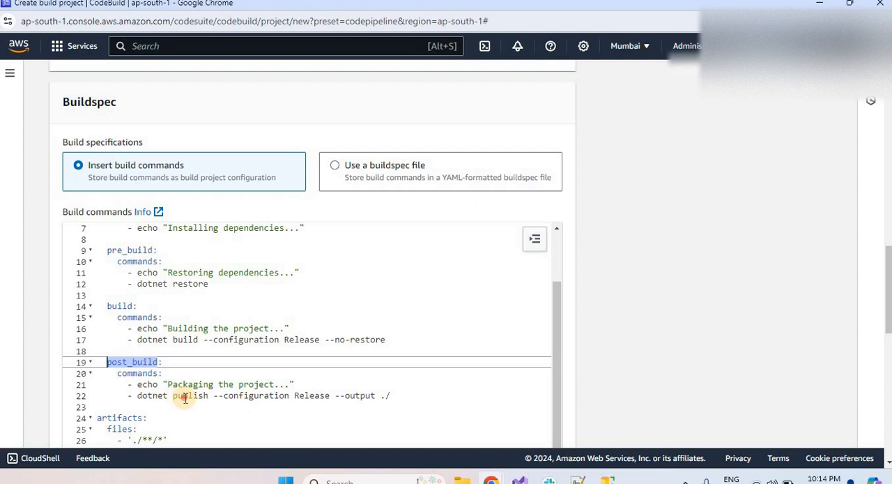
{"action": "double_click", "coordinate": [185, 397]}
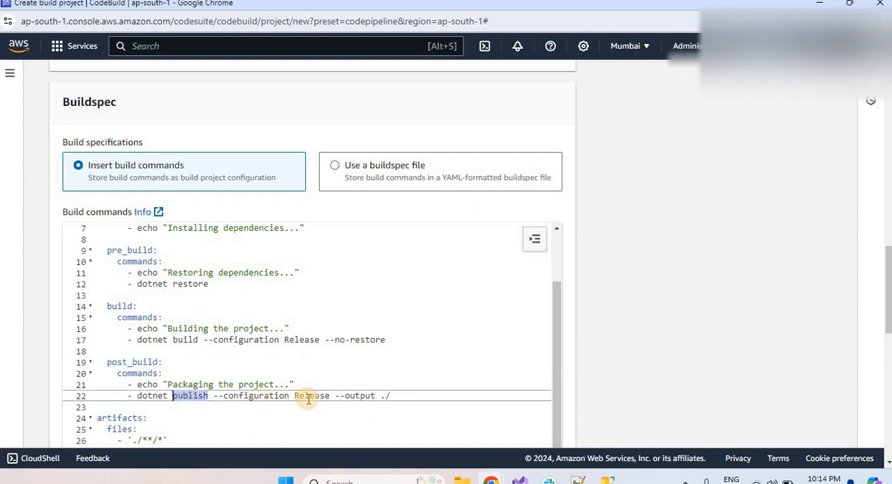
{"action": "double_click", "coordinate": [308, 397]}
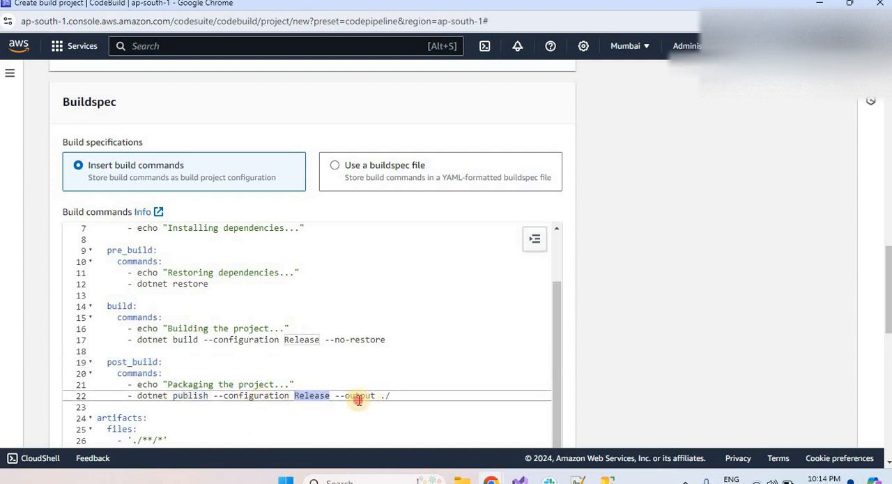
{"action": "double_click", "coordinate": [358, 397]}
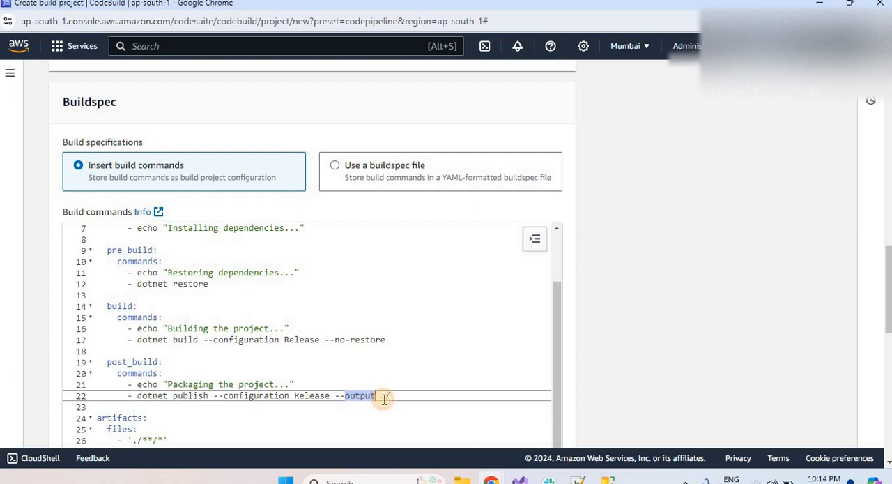
{"action": "double_click", "coordinate": [390, 399]}
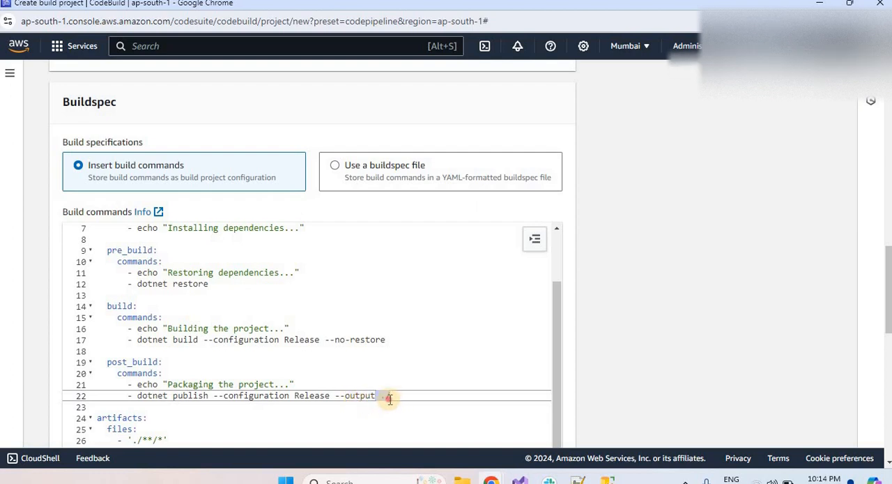
Examine the Release configuration and output path in the publish command, and the artifacts section's files, discard-paths and base-directory entries.
{"action": "left_click", "coordinate": [389, 398]}
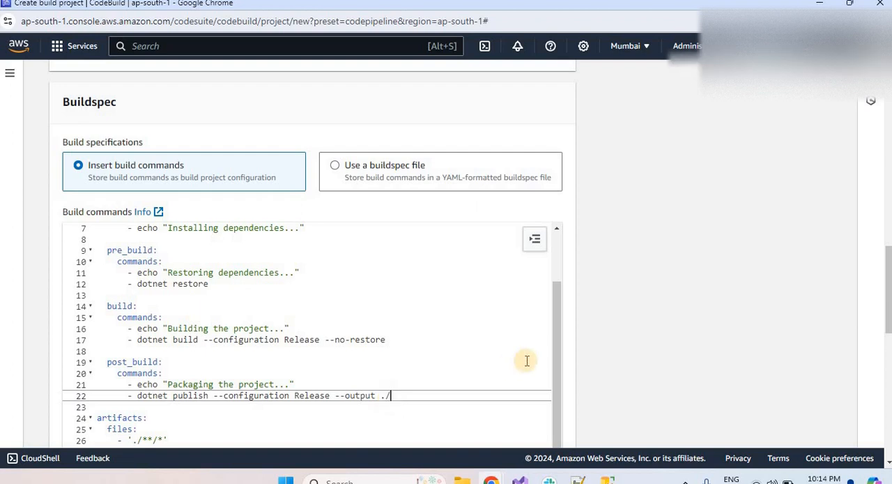
{"action": "scroll", "coordinate": [576, 261], "scroll_direction": "down", "scroll_amount": 2}
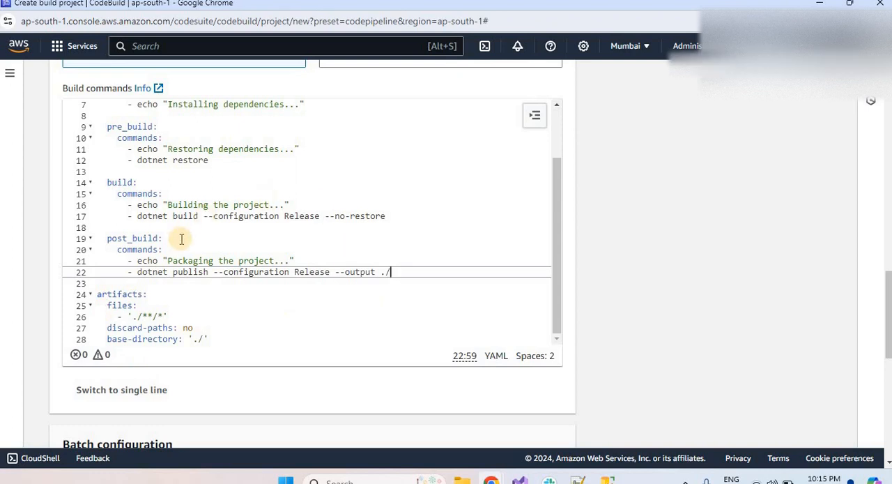
{"action": "double_click", "coordinate": [294, 216]}
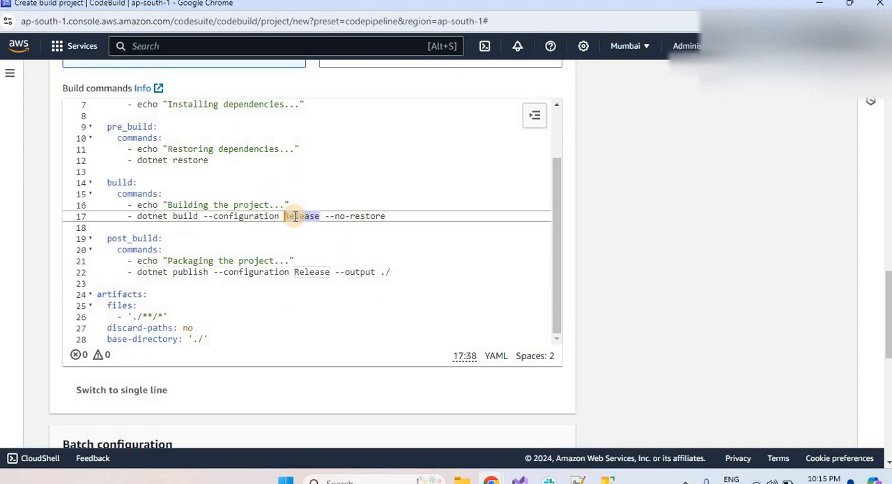
{"action": "double_click", "coordinate": [189, 271]}
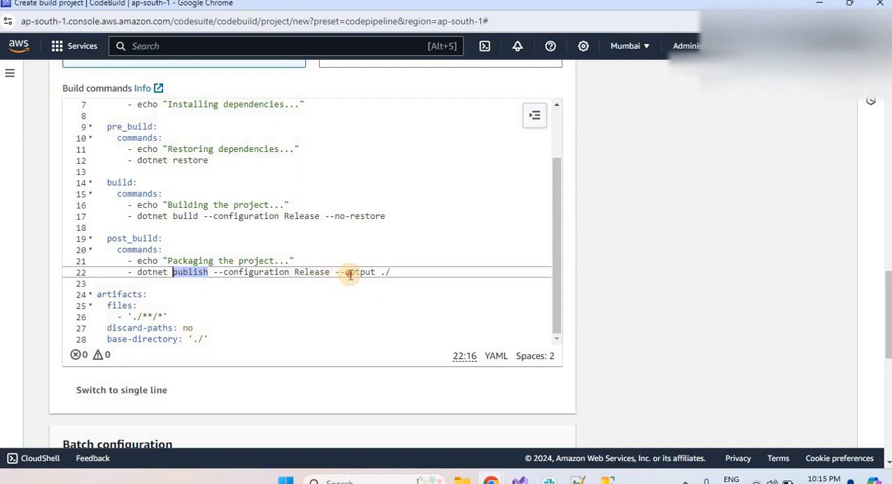
{"action": "double_click", "coordinate": [113, 296]}
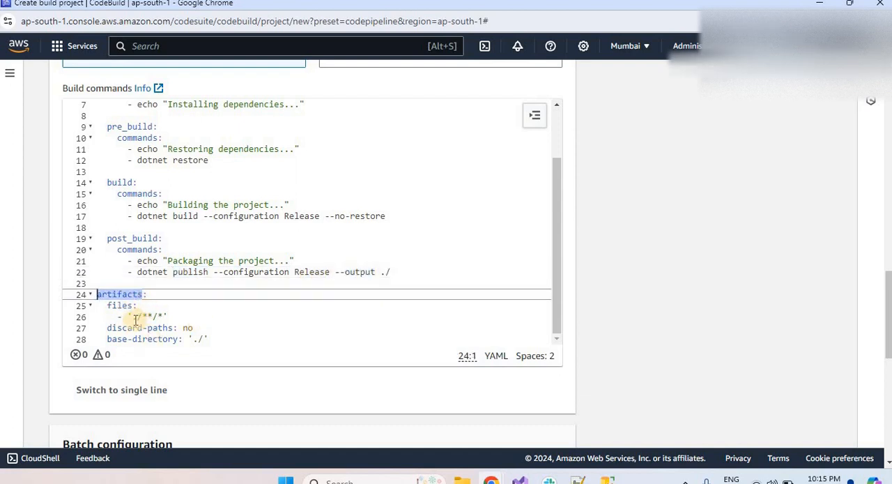
{"action": "triple_click", "coordinate": [147, 317]}
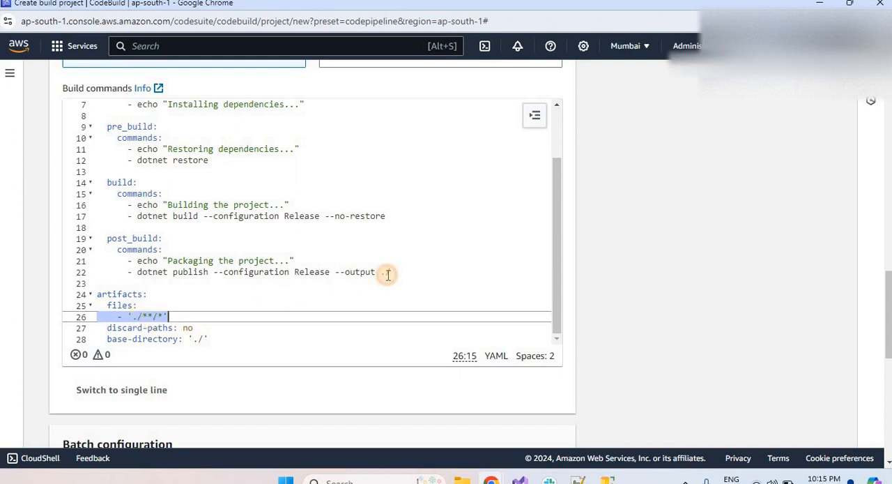
{"action": "left_click_drag", "start_coordinate": [377, 273], "coordinate": [454, 270]}
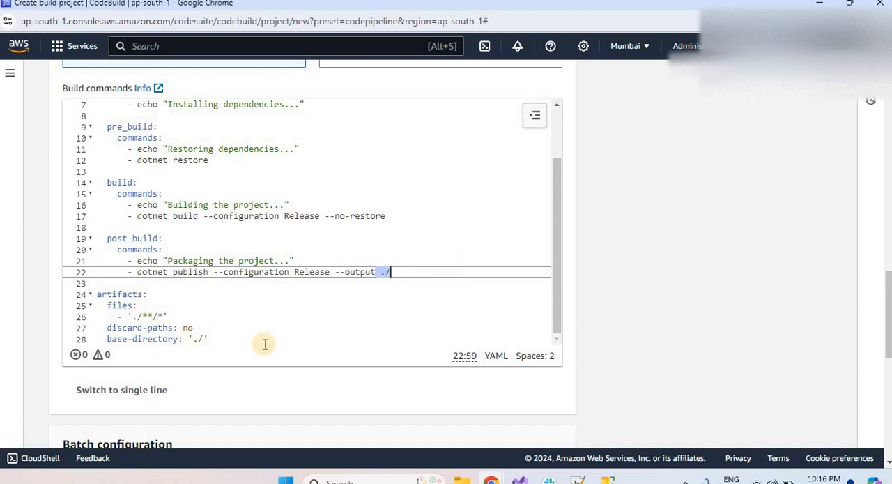
{"action": "double_click", "coordinate": [150, 326]}
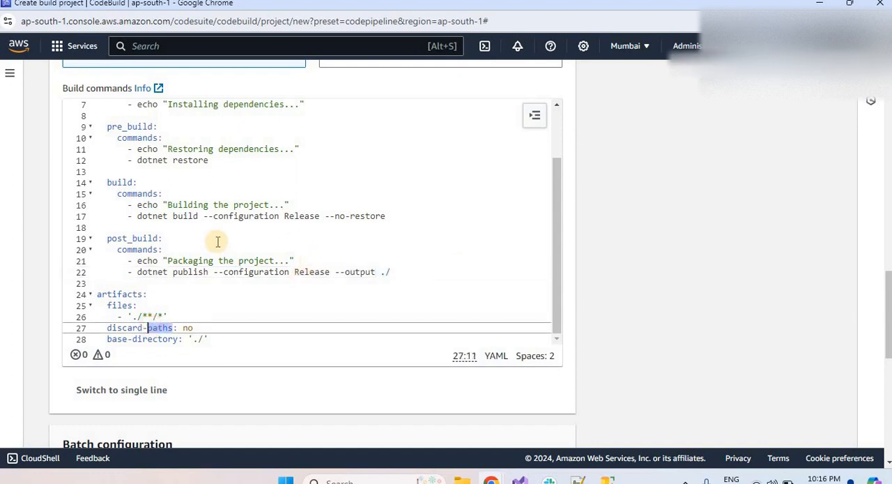
{"action": "left_click", "coordinate": [197, 340]}
{"action": "left_click_drag", "start_coordinate": [202, 341], "coordinate": [197, 341]}
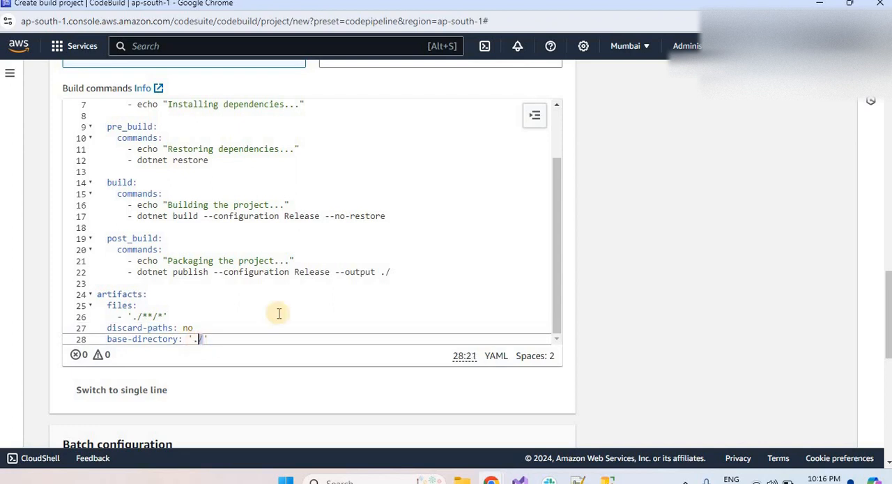
Try ./out as the dotnet publish output path and as the artifacts base directory, restoring ./ in both places.
{"action": "left_click", "coordinate": [391, 272]}
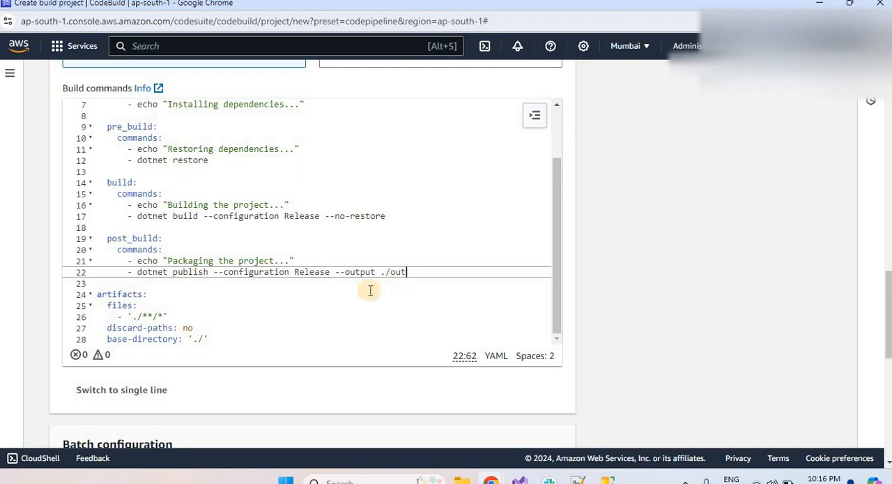
{"action": "left_click", "coordinate": [202, 338]}
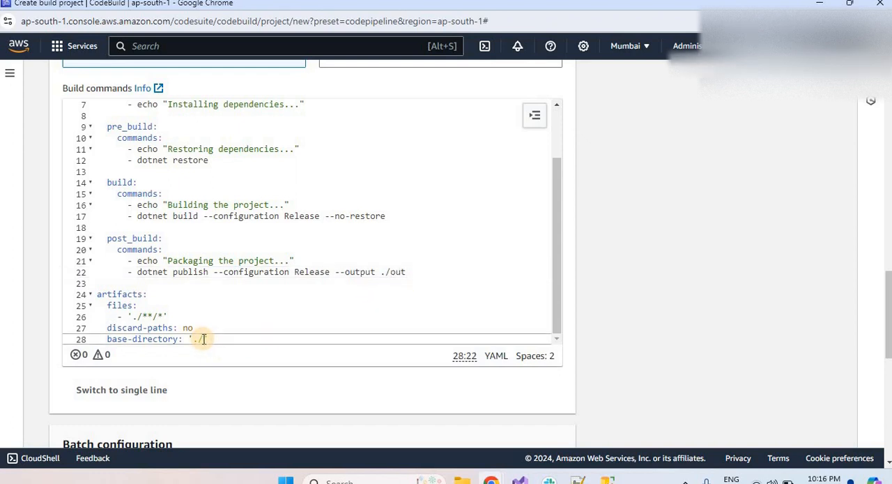
{"action": "type", "text": "out"}
{"action": "key", "text": "BackSpace"}
{"action": "key", "text": "BackSpace"}
{"action": "key", "text": "BackSpace"}
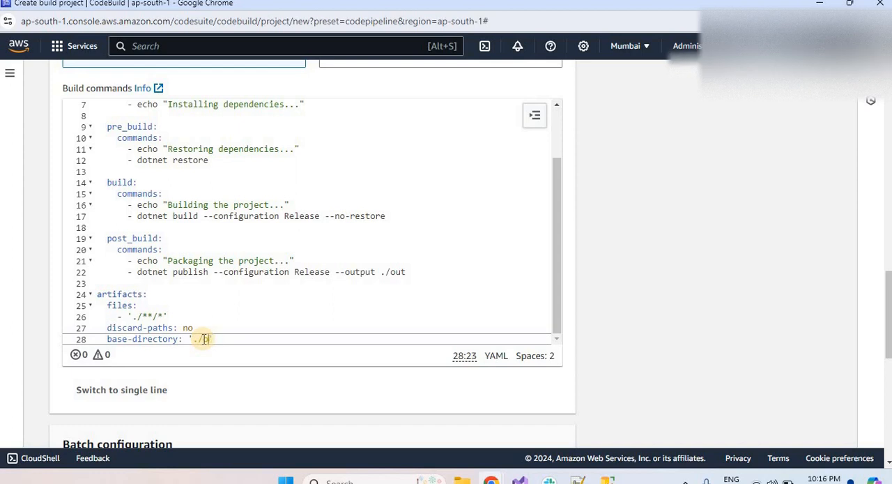
{"action": "left_click", "coordinate": [396, 272]}
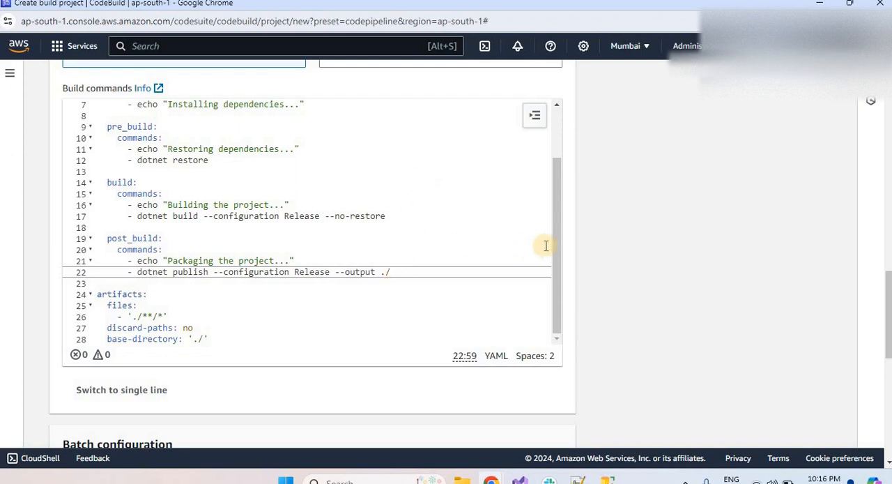
Review the buildspec again from the dotnet runtime version through the restore, build and publish commands to the artifacts section.
{"action": "scroll", "coordinate": [561, 164], "scroll_direction": "up", "scroll_amount": 2}
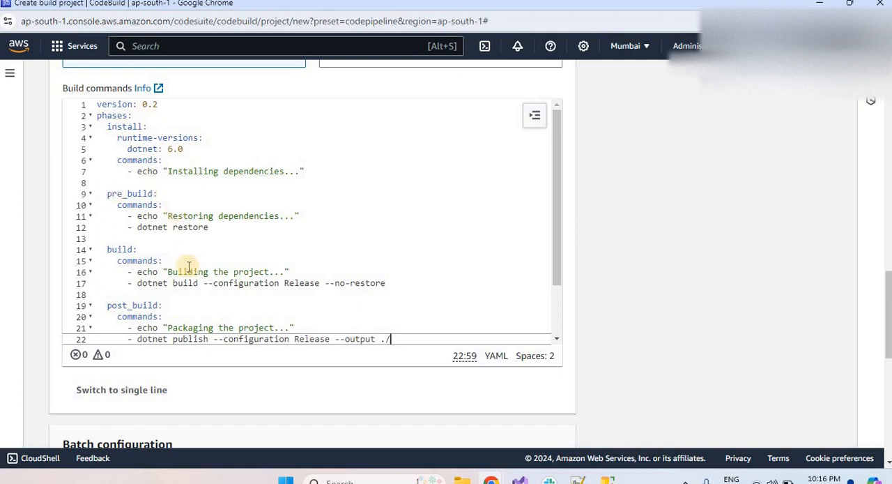
{"action": "left_click", "coordinate": [165, 149]}
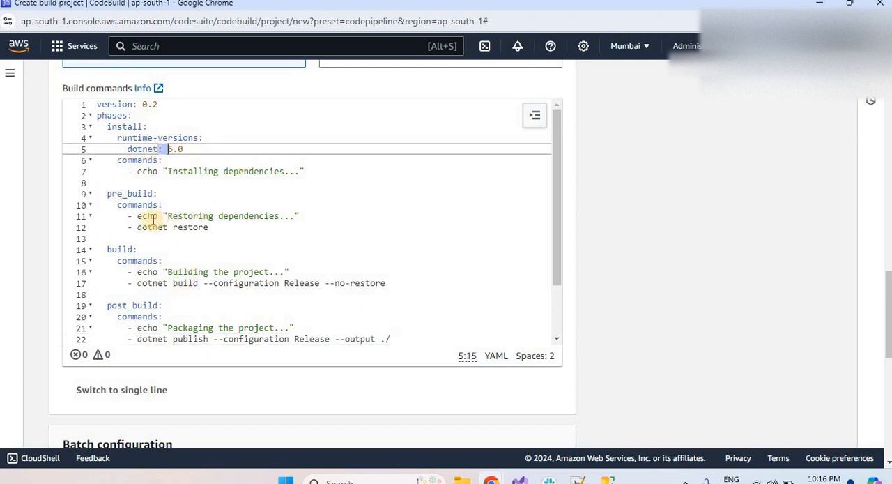
{"action": "double_click", "coordinate": [132, 161]}
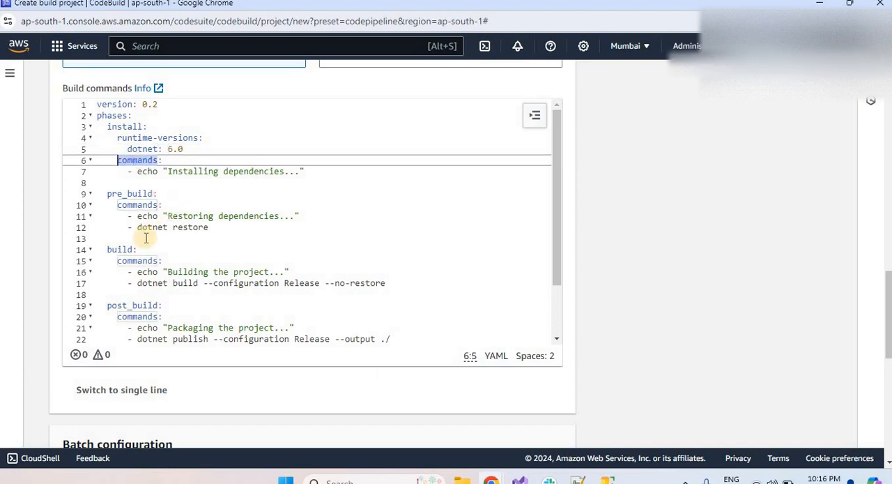
{"action": "triple_click", "coordinate": [177, 227]}
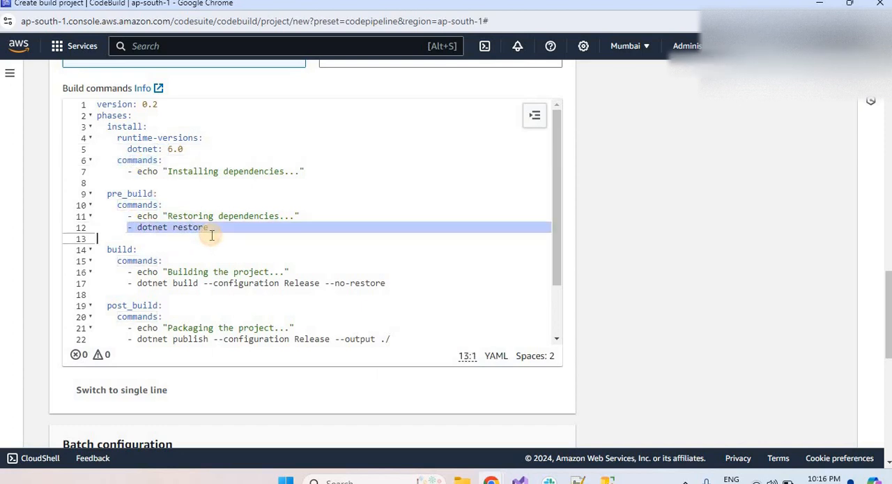
{"action": "left_click", "coordinate": [139, 285]}
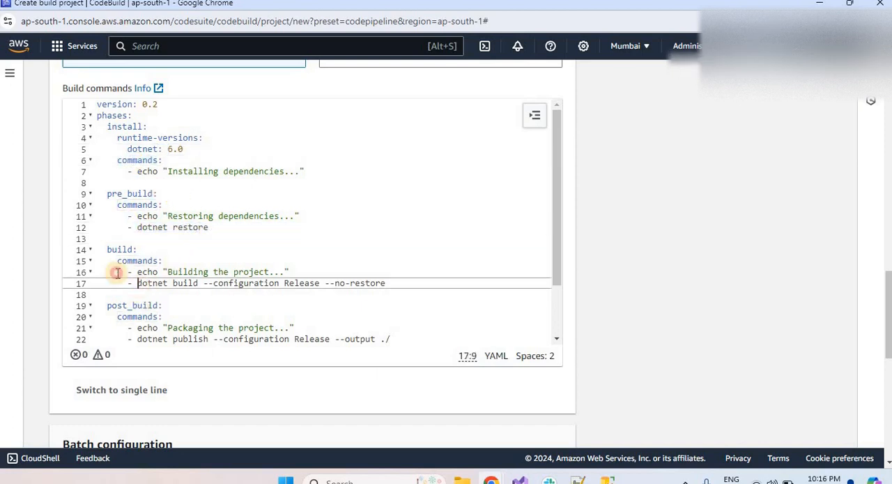
{"action": "key", "text": "Down"}
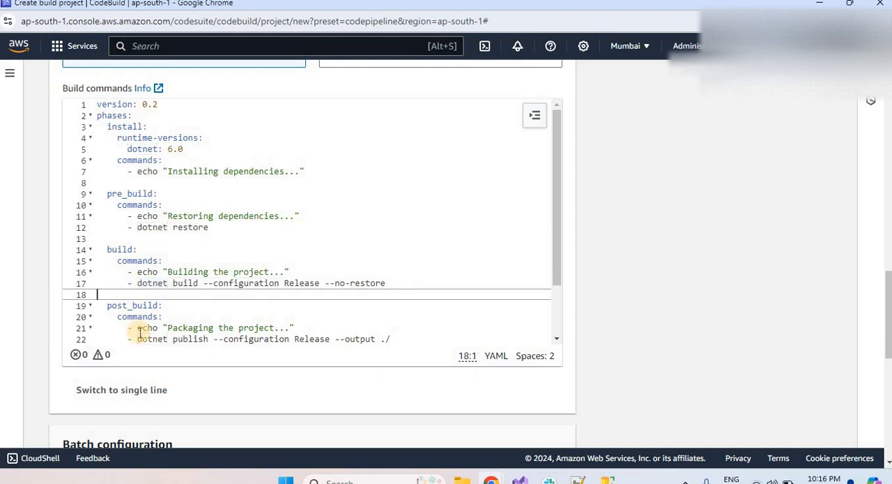
{"action": "key", "text": "ctrl+End"}
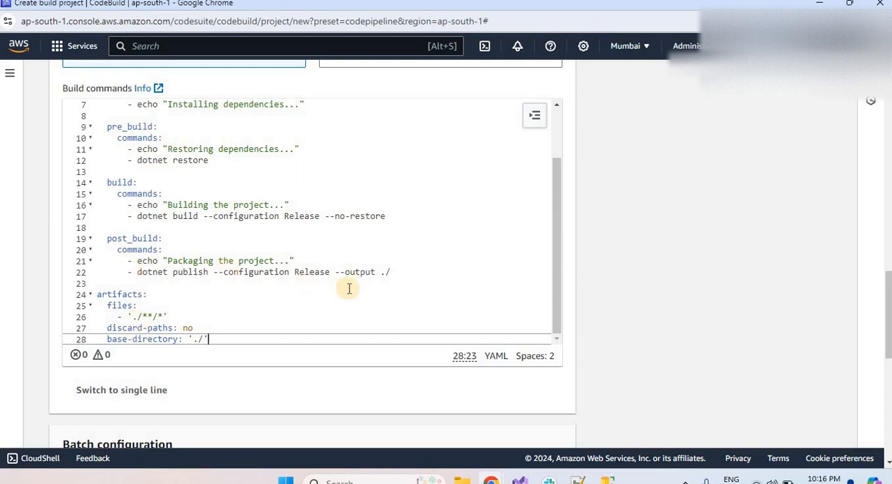
{"action": "left_click_drag", "start_coordinate": [392, 273], "coordinate": [207, 277]}
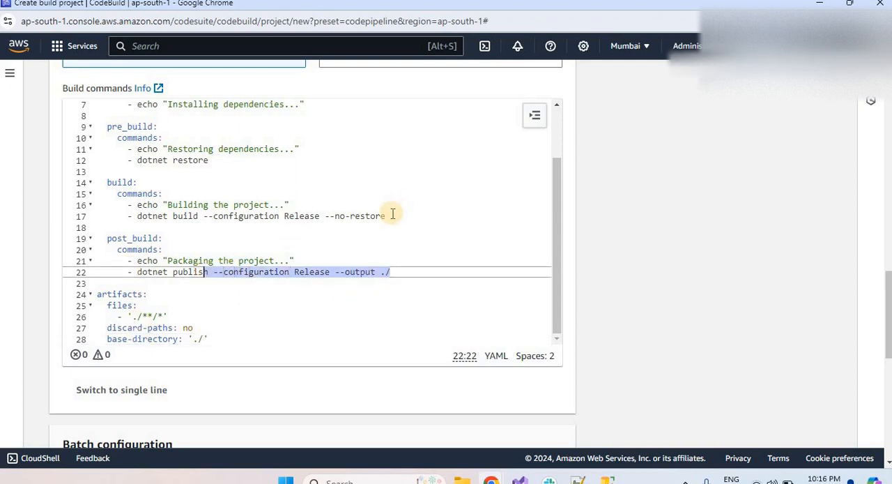
{"action": "left_click_drag", "start_coordinate": [388, 216], "coordinate": [213, 217]}
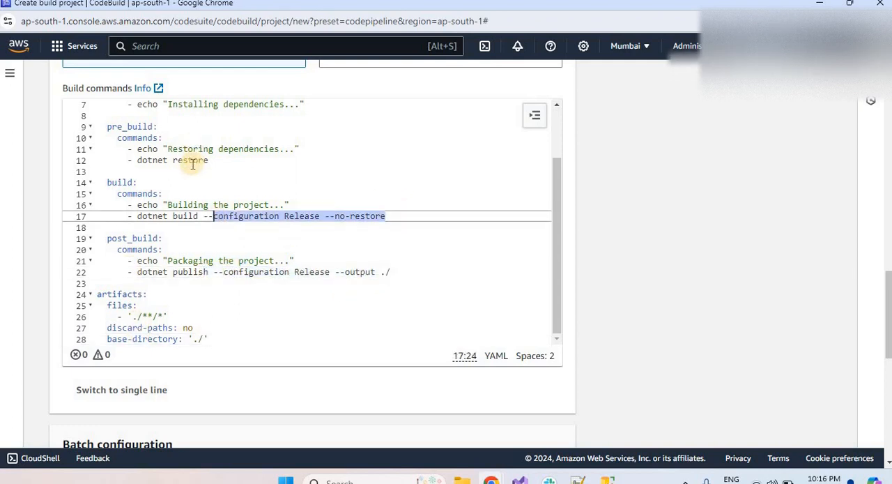
{"action": "left_click", "coordinate": [143, 170]}
{"action": "left_click", "coordinate": [145, 114]}
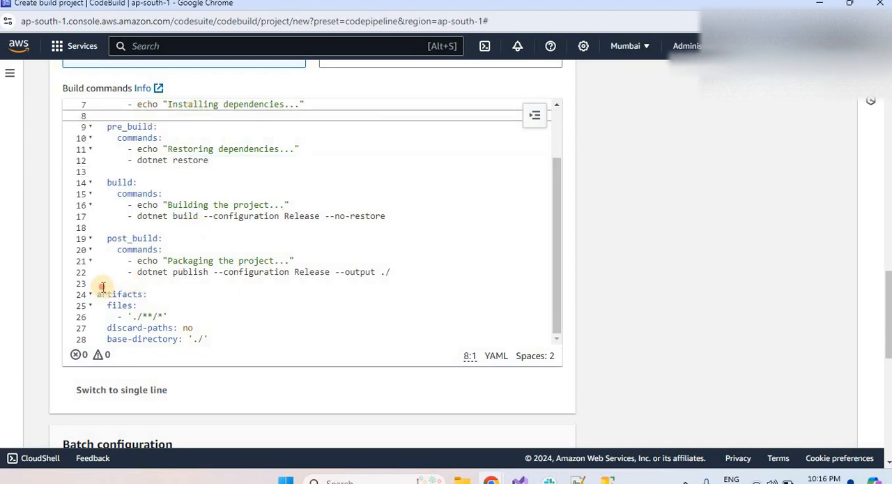
{"action": "left_click_drag", "start_coordinate": [91, 283], "coordinate": [89, 261]}
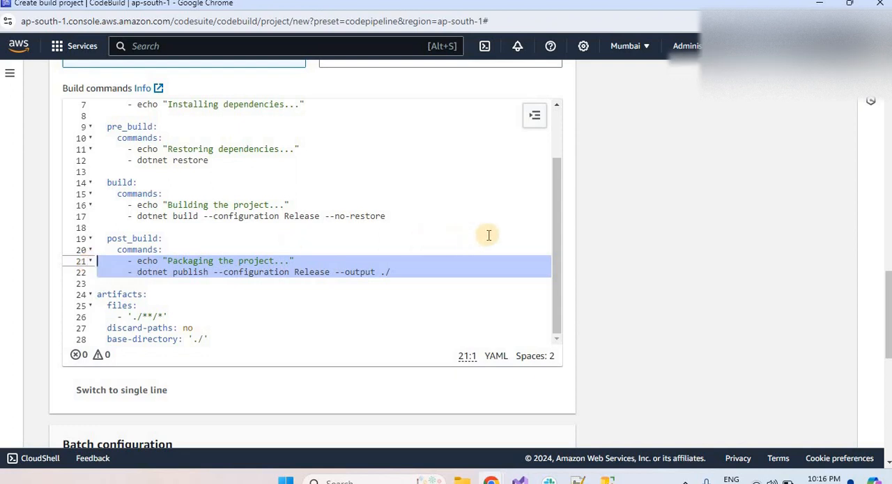
Turn CloudWatch logs off and back on in the build project's Logs settings, and submit the project to continue to CodePipeline.
{"action": "scroll", "coordinate": [530, 265], "scroll_direction": "up", "scroll_amount": 5}
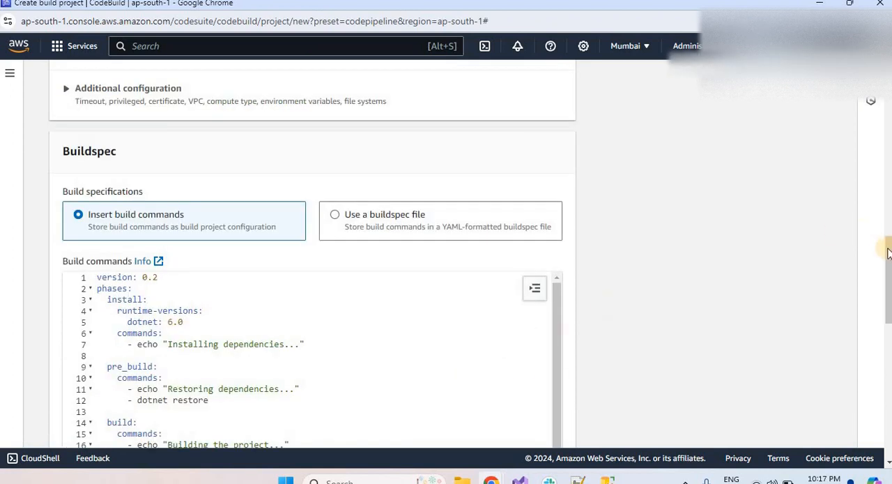
{"action": "left_click_drag", "start_coordinate": [884, 309], "coordinate": [884, 374]}
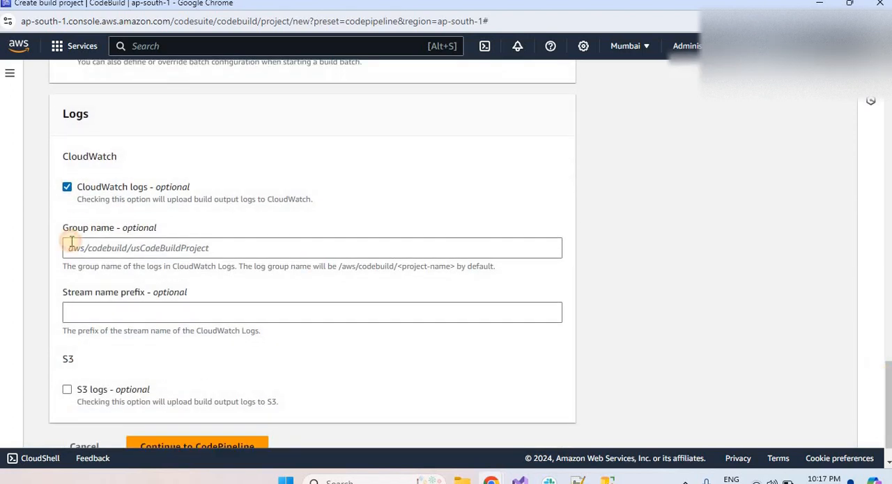
{"action": "left_click", "coordinate": [67, 187]}
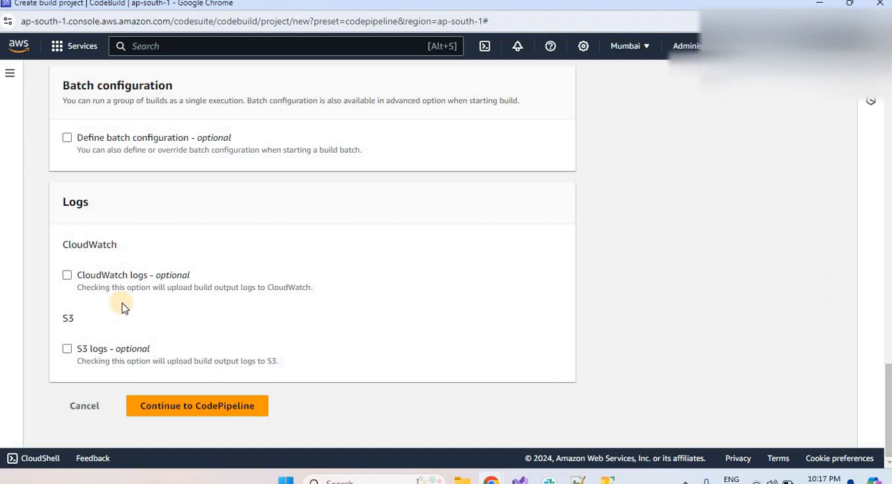
{"action": "left_click", "coordinate": [67, 276]}
{"action": "scroll", "coordinate": [302, 269], "scroll_direction": "down", "scroll_amount": 1}
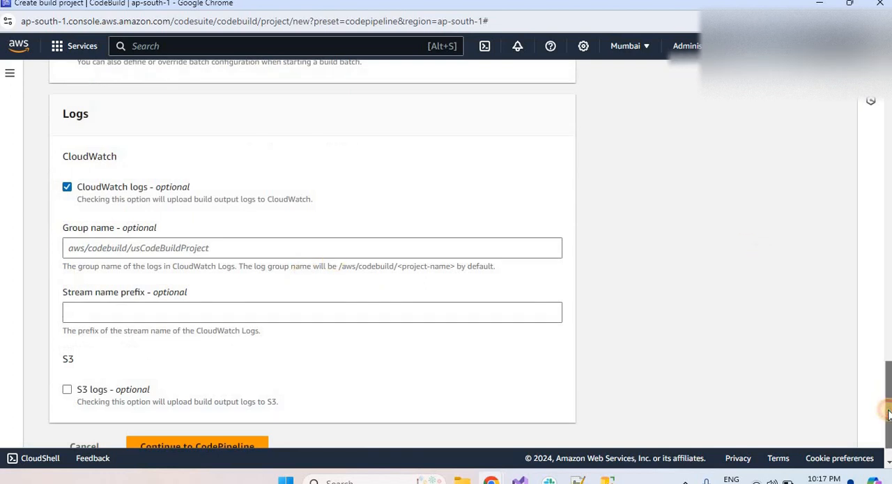
{"action": "scroll", "coordinate": [889, 397], "scroll_direction": "down", "scroll_amount": 1}
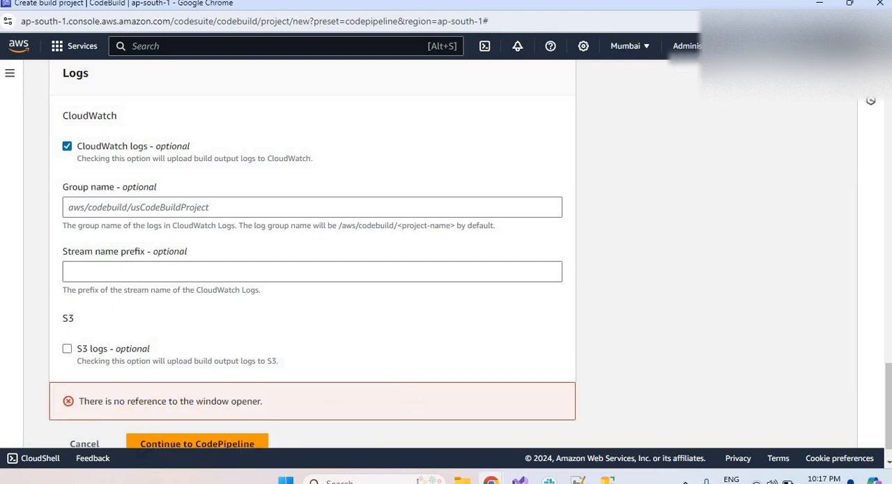
Look back over the project name and environment settings, and close the Create build project window, confirming leaving the page.
{"action": "left_click", "coordinate": [883, 185]}
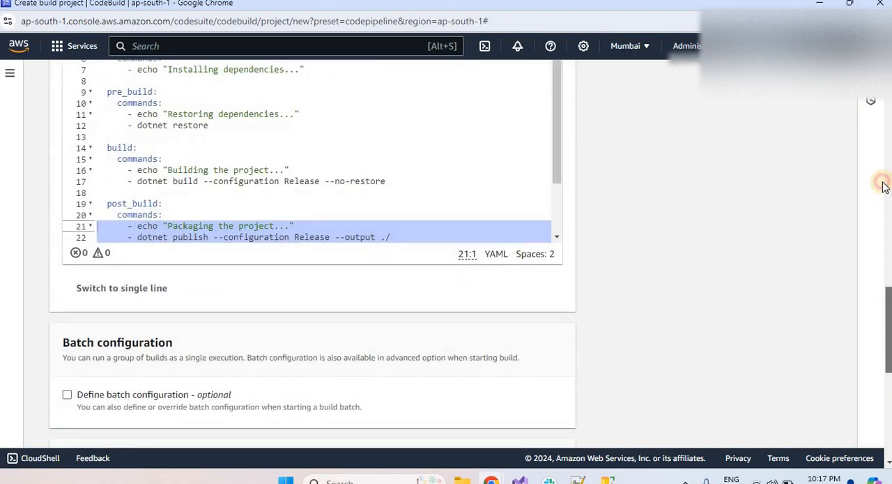
{"action": "left_click_drag", "start_coordinate": [883, 184], "coordinate": [881, 63]}
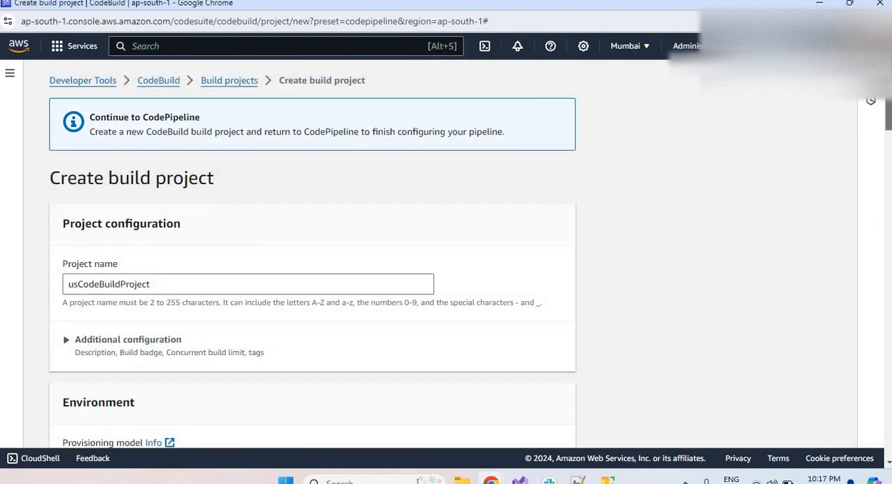
{"action": "scroll", "coordinate": [871, 100], "scroll_direction": "down", "scroll_amount": 10}
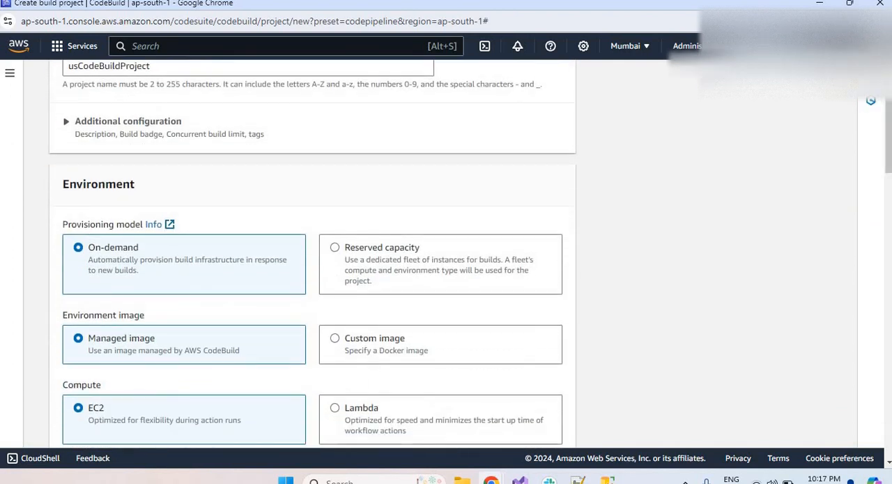
{"action": "scroll", "coordinate": [871, 100], "scroll_direction": "up", "scroll_amount": 5}
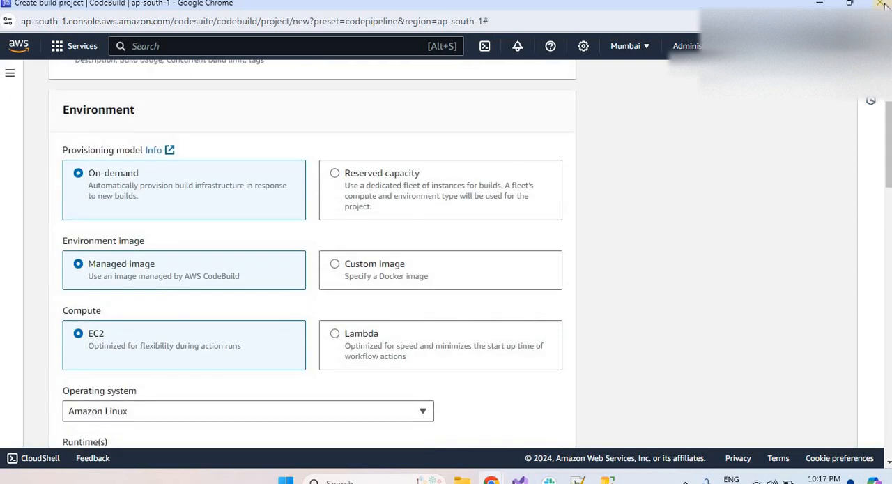
{"action": "left_click", "coordinate": [879, 6]}
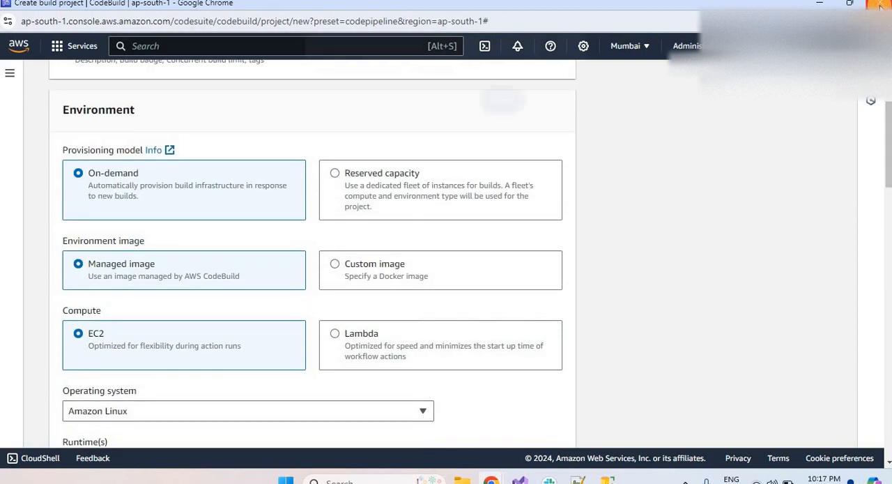
{"action": "left_click", "coordinate": [510, 99]}
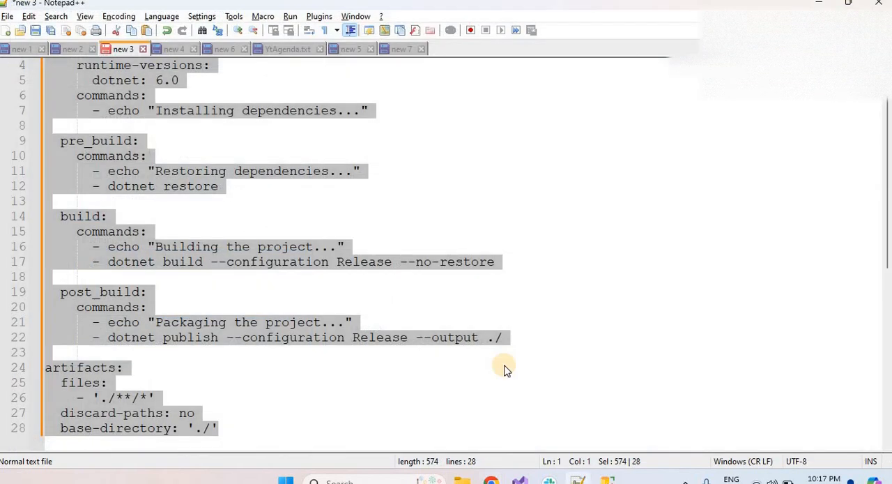
Switch to the Create build project window and reload it to renew the signed-out session, confirming leaving the page.
{"action": "mouse_move", "coordinate": [491, 480]}
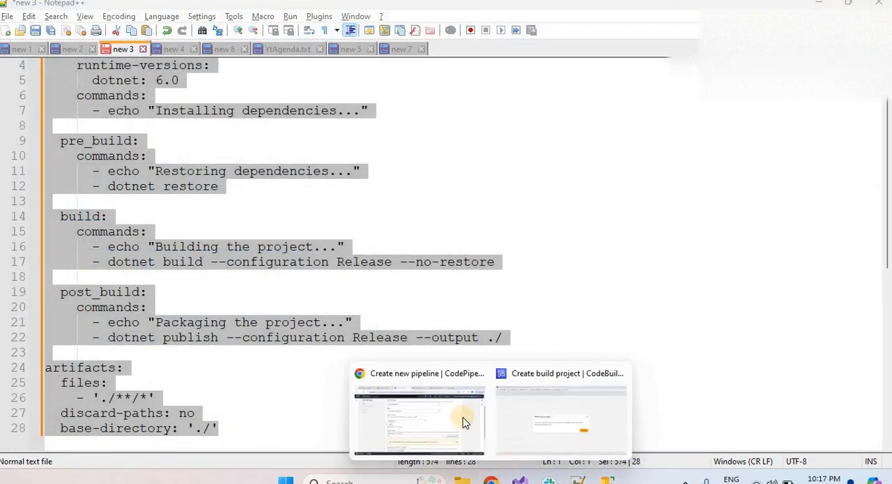
{"action": "left_click", "coordinate": [528, 403]}
{"action": "left_click", "coordinate": [591, 306]}
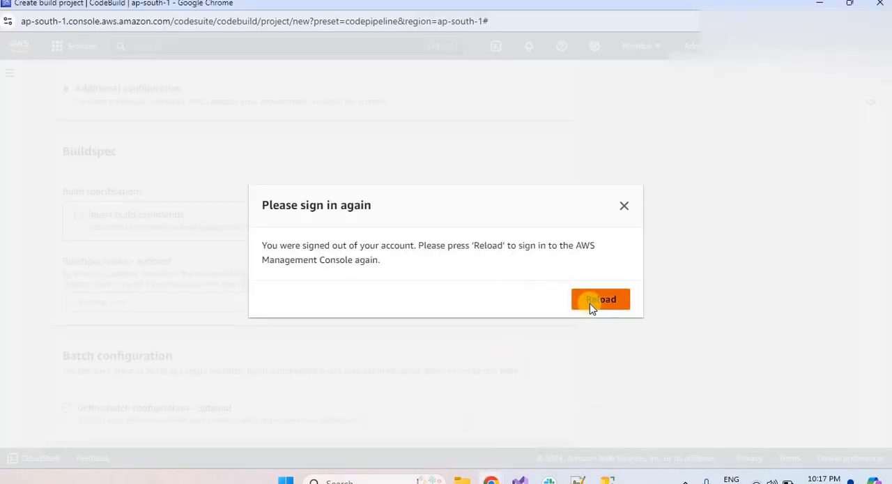
{"action": "left_click", "coordinate": [502, 105]}
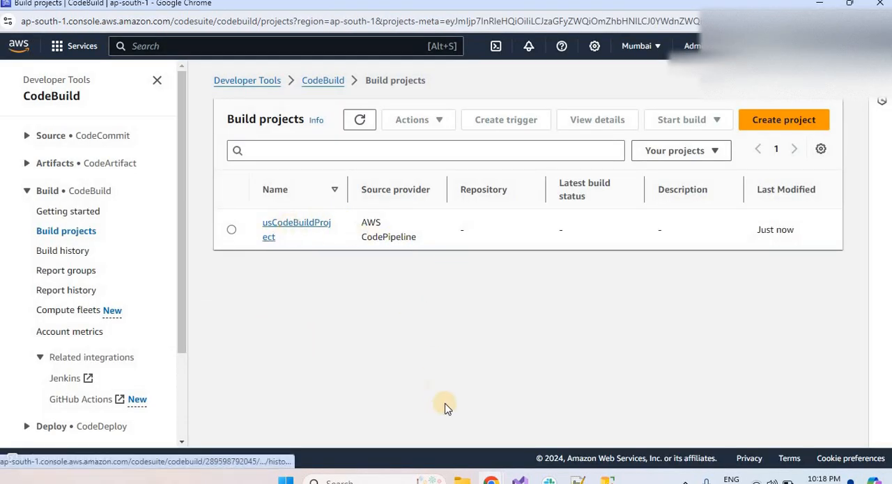
Return to the pipeline wizard's Add build stage page and look for the new build project under Project name.
{"action": "mouse_move", "coordinate": [490, 480]}
{"action": "left_click", "coordinate": [435, 440]}
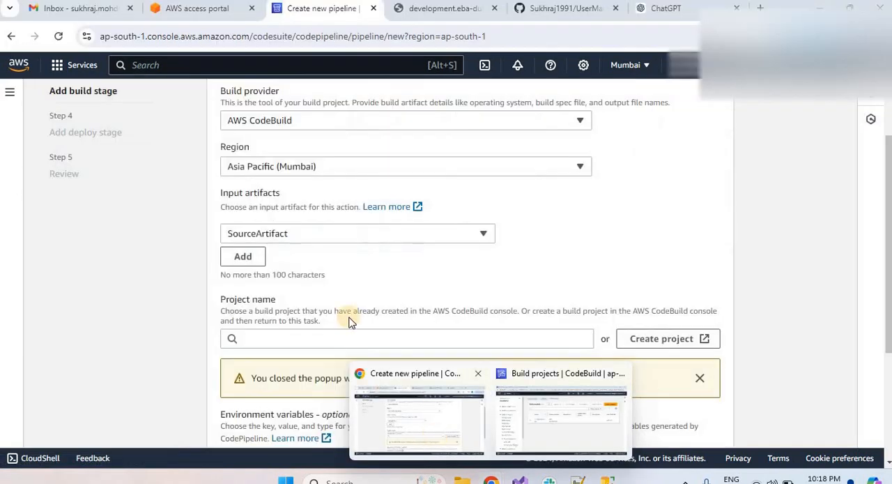
{"action": "left_click", "coordinate": [506, 343]}
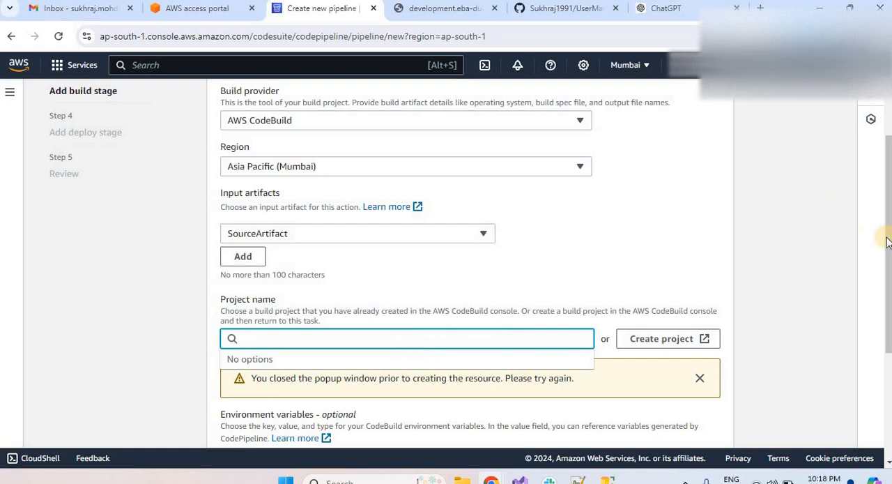
{"action": "scroll", "coordinate": [875, 171], "scroll_direction": "up", "scroll_amount": 3}
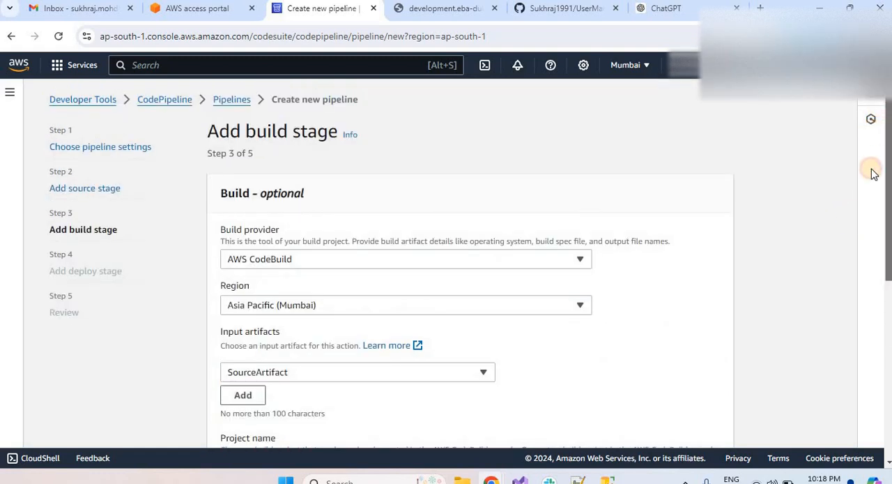
{"action": "scroll", "coordinate": [868, 244], "scroll_direction": "down", "scroll_amount": 5}
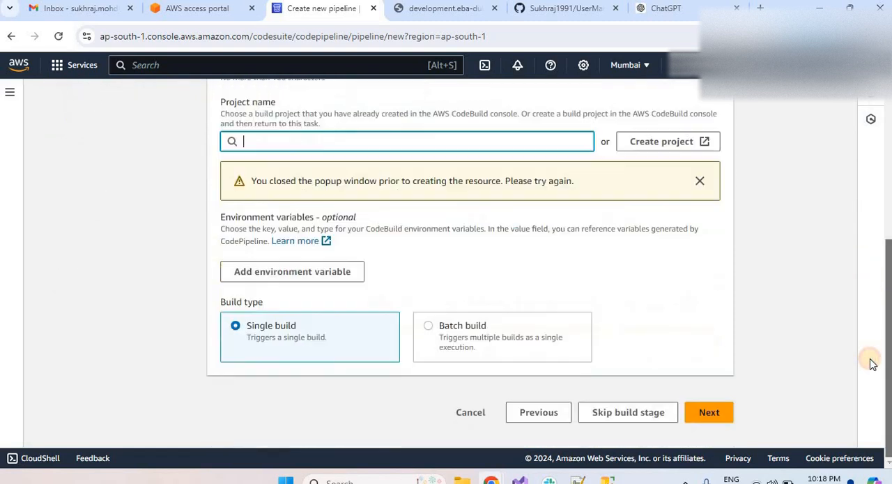
Go back to the source stage and forward again, reselect AWS CodeBuild as build provider, and check the available project names.
{"action": "left_click", "coordinate": [537, 414]}
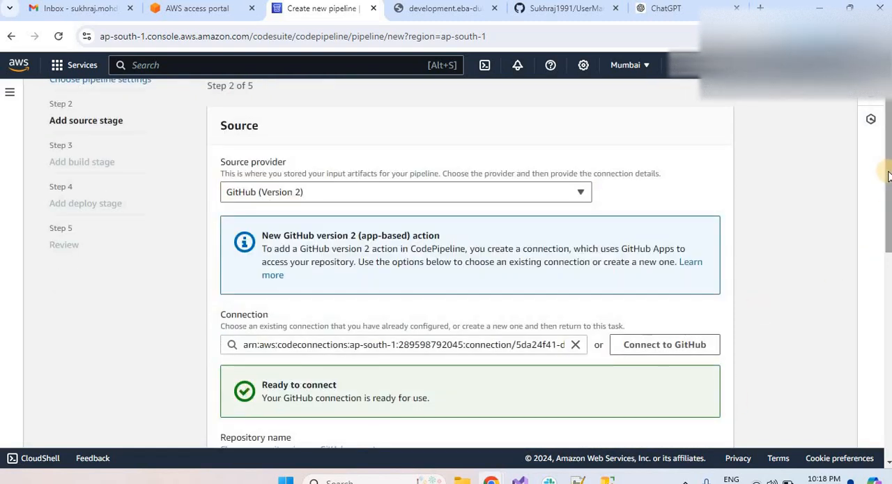
{"action": "scroll", "coordinate": [888, 176], "scroll_direction": "down", "scroll_amount": 8}
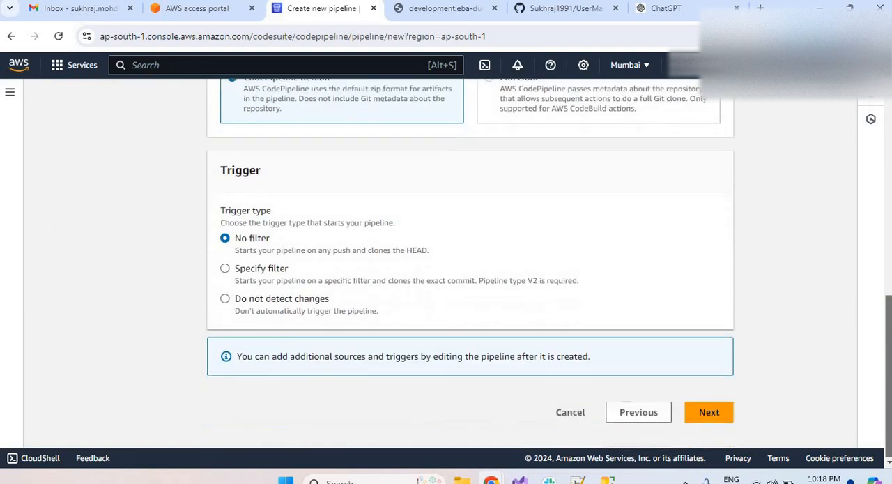
{"action": "left_click", "coordinate": [711, 412]}
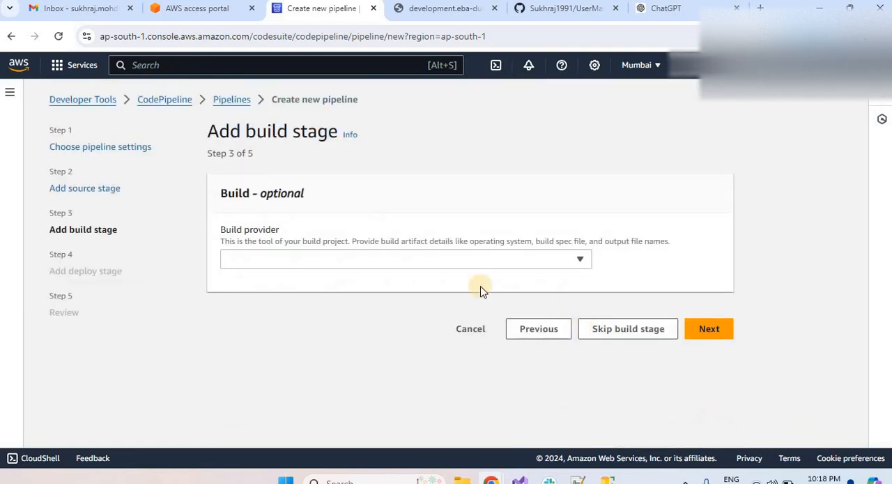
{"action": "left_click", "coordinate": [414, 258]}
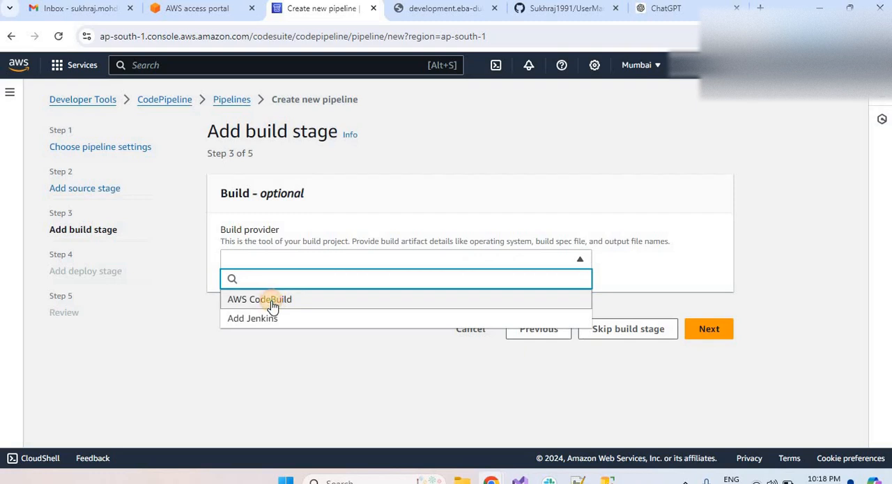
{"action": "left_click", "coordinate": [272, 304]}
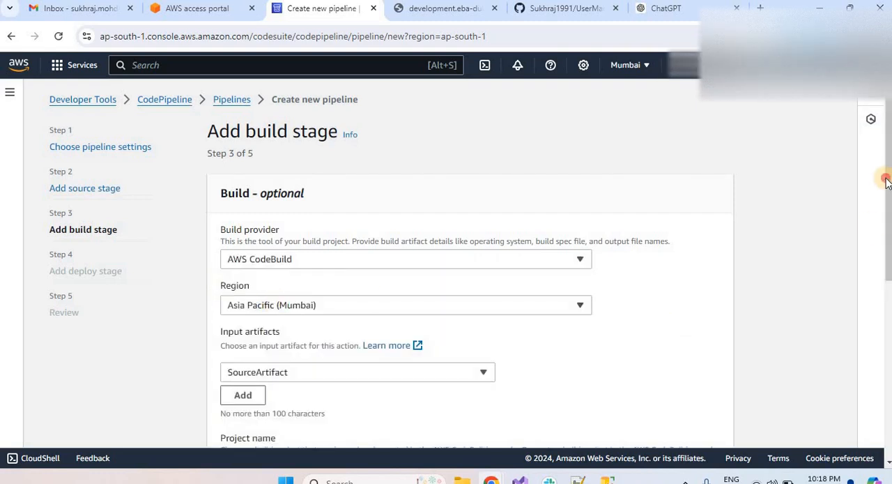
{"action": "scroll", "coordinate": [879, 271], "scroll_direction": "down", "scroll_amount": 3}
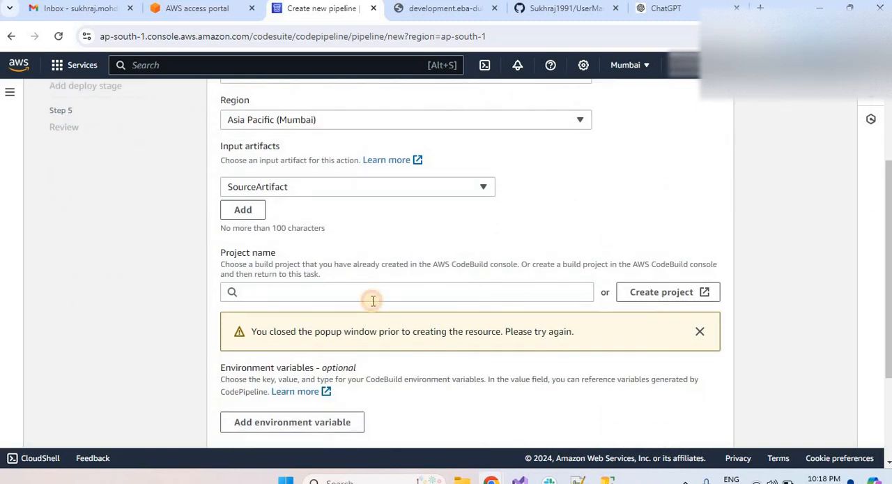
{"action": "left_click", "coordinate": [334, 293]}
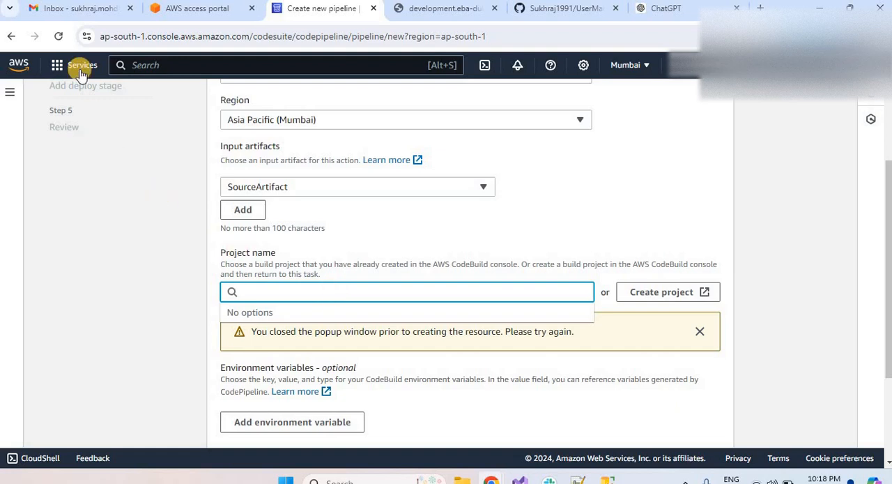
Restart the Create new pipeline wizard by reloading the page, and enter TestPipeLine as the pipeline name.
{"action": "left_click", "coordinate": [59, 39]}
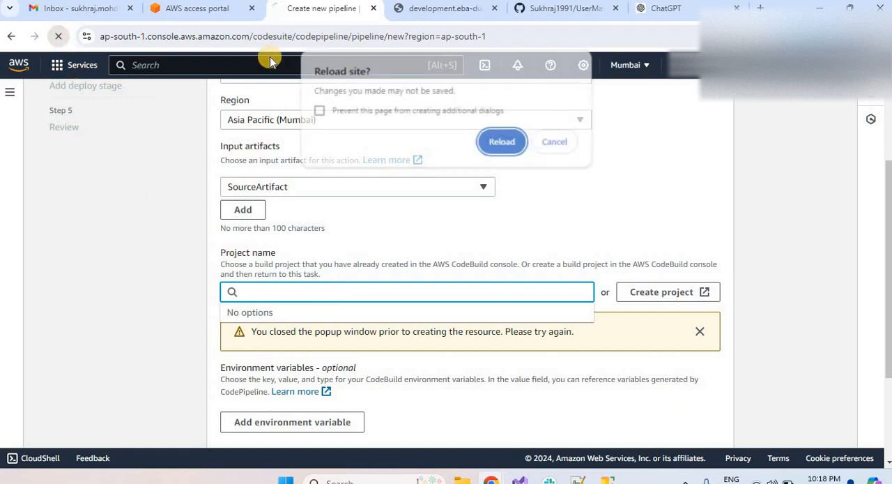
{"action": "left_click", "coordinate": [510, 141]}
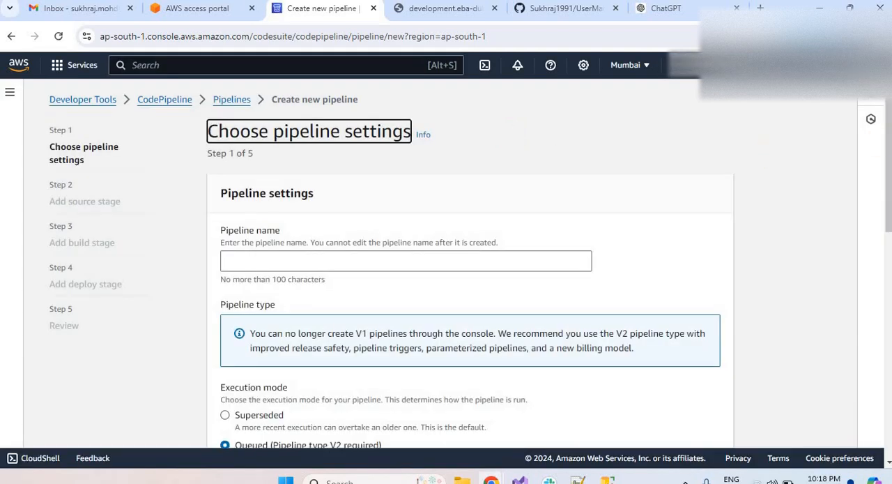
{"action": "scroll", "coordinate": [882, 181], "scroll_direction": "down", "scroll_amount": 2}
{"action": "scroll", "coordinate": [882, 171], "scroll_direction": "up", "scroll_amount": 1}
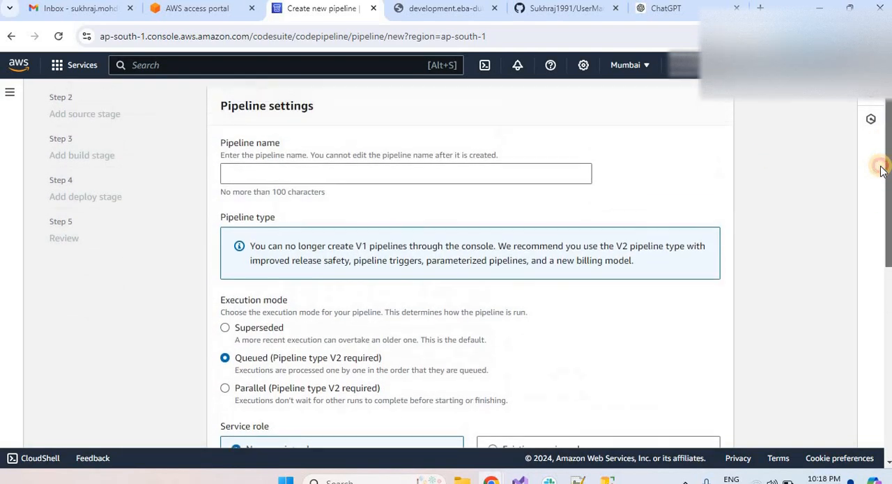
{"action": "left_click", "coordinate": [348, 180]}
{"action": "type", "text": "Tes"}
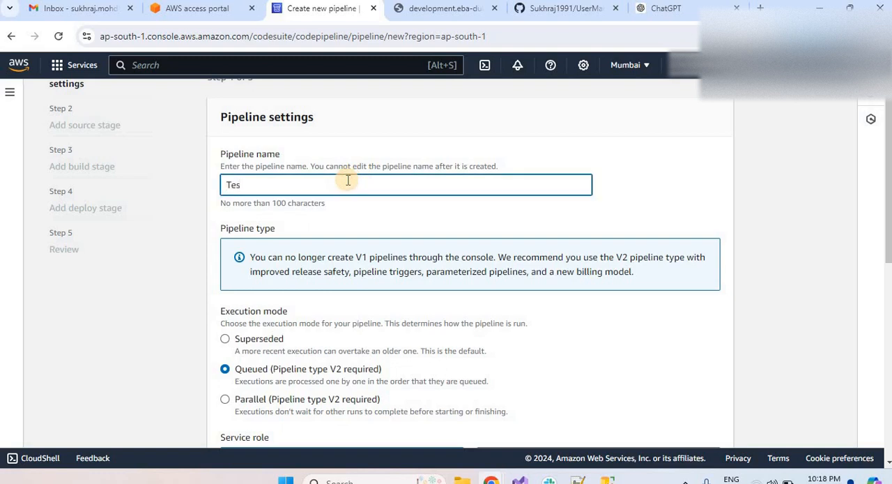
{"action": "type", "text": "t"}
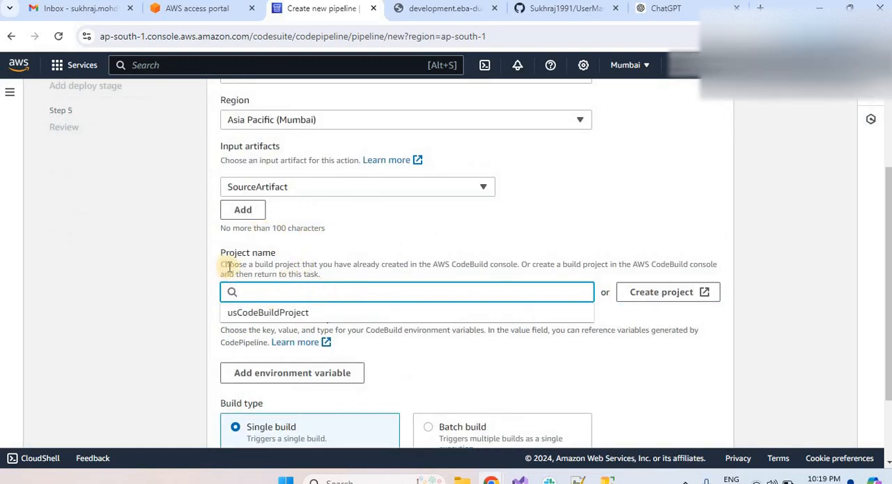
Select usCodeBuildProject as the build stage's project and continue to the deploy stage.
{"action": "left_click", "coordinate": [272, 313]}
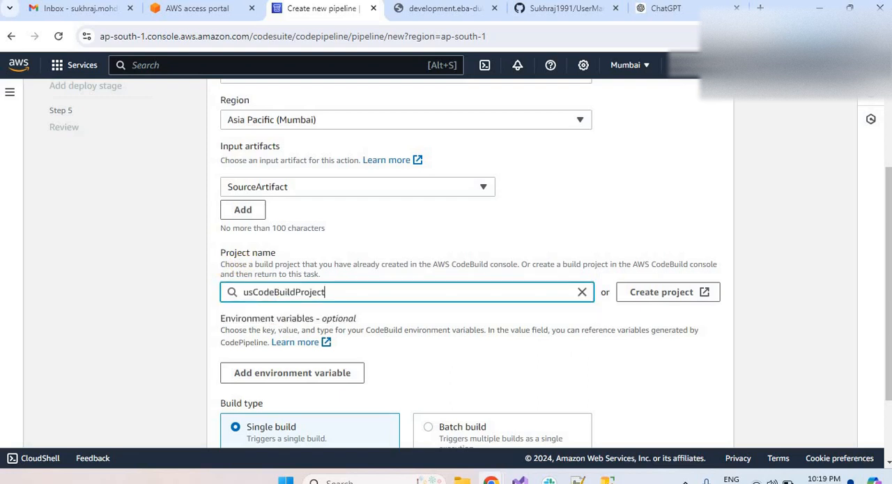
{"action": "scroll", "coordinate": [451, 275], "scroll_direction": "down", "scroll_amount": 2}
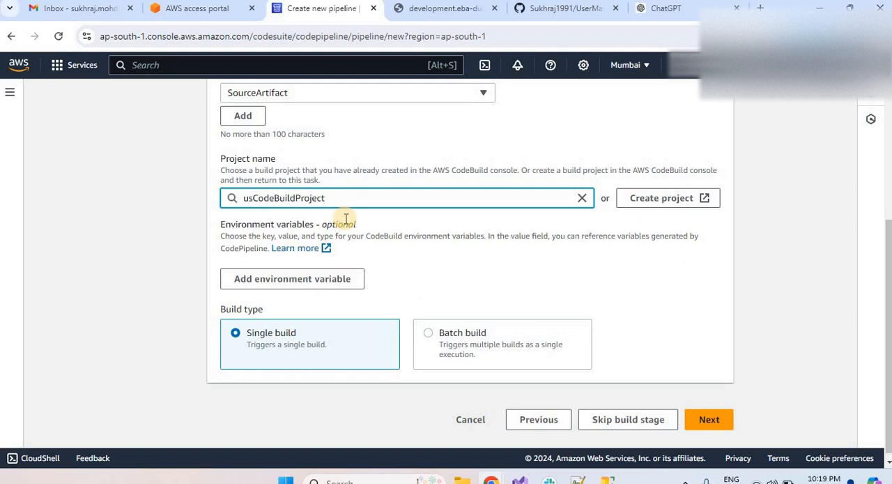
{"action": "left_click", "coordinate": [828, 236]}
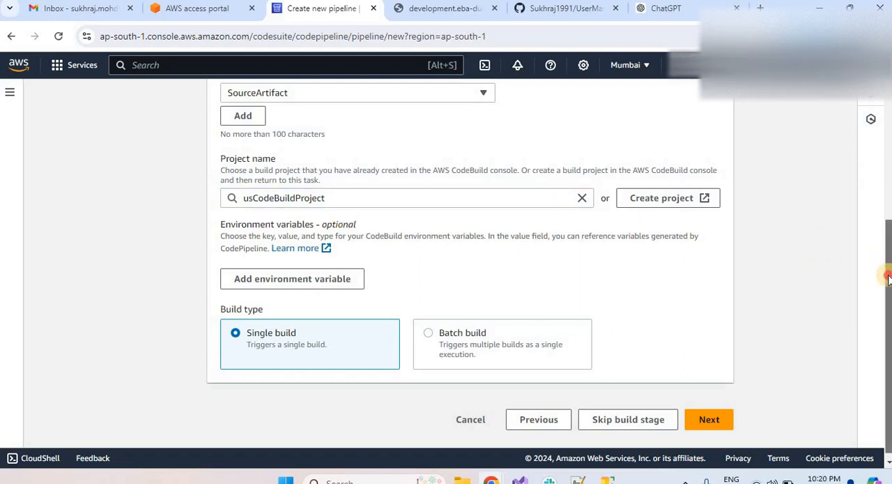
{"action": "scroll", "coordinate": [884, 279], "scroll_direction": "down", "scroll_amount": 1}
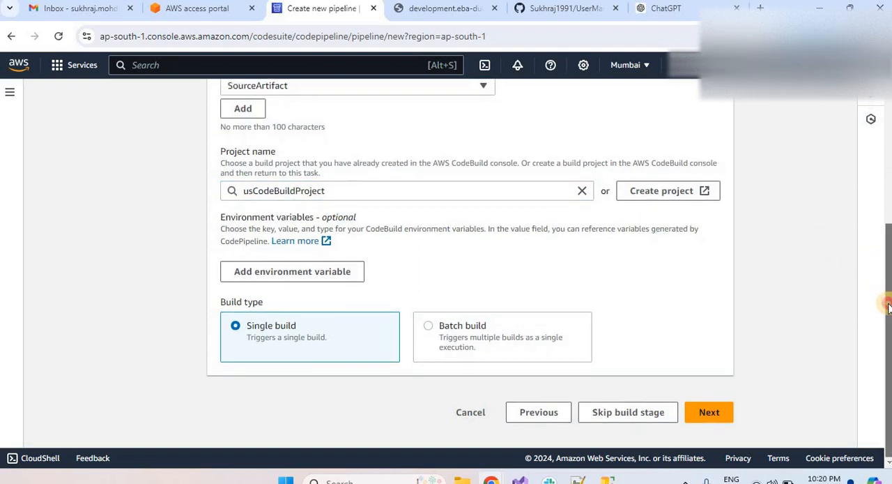
{"action": "left_click", "coordinate": [711, 417]}
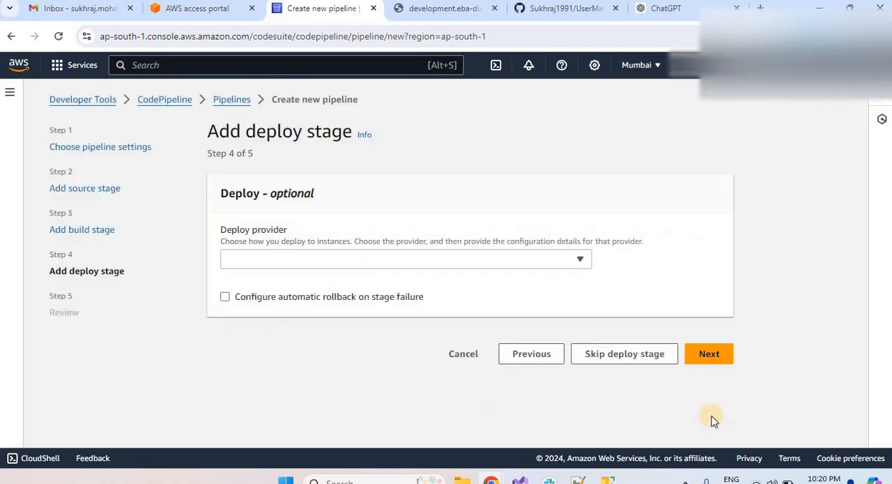
Set the deploy provider to AWS Elastic Beanstalk and choose UserManagementAPI as the application.
{"action": "left_click", "coordinate": [265, 258]}
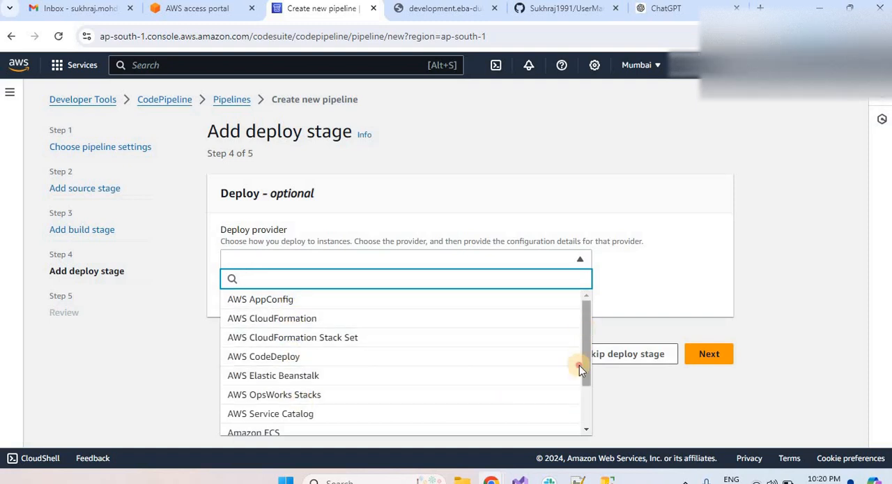
{"action": "scroll", "coordinate": [579, 374], "scroll_direction": "down", "scroll_amount": 2}
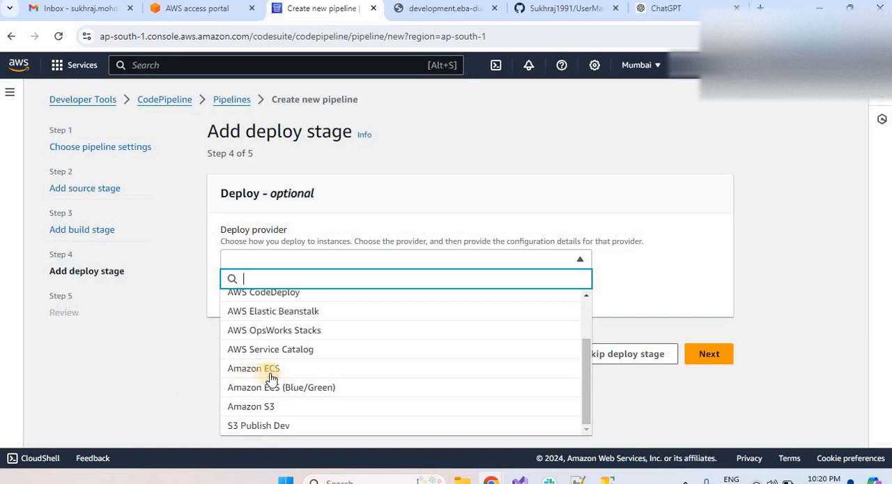
{"action": "left_click", "coordinate": [273, 315]}
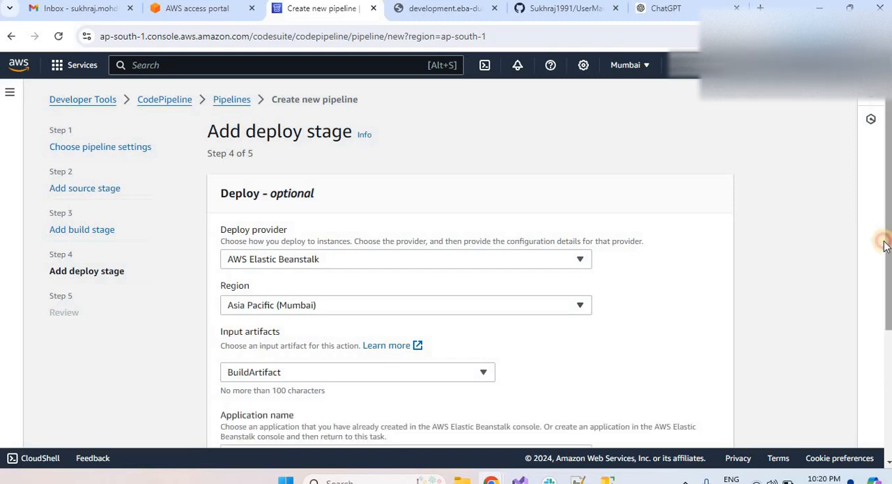
{"action": "scroll", "coordinate": [880, 310], "scroll_direction": "down", "scroll_amount": 2}
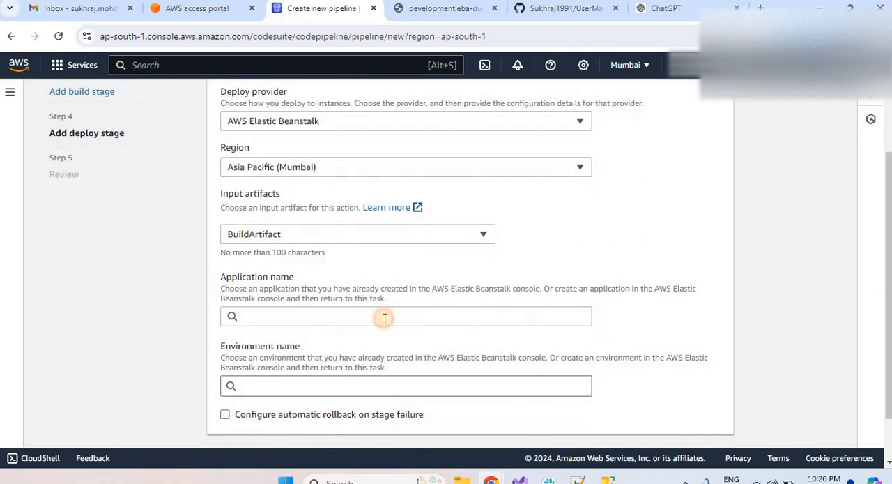
{"action": "left_click", "coordinate": [384, 317]}
{"action": "left_click", "coordinate": [322, 339]}
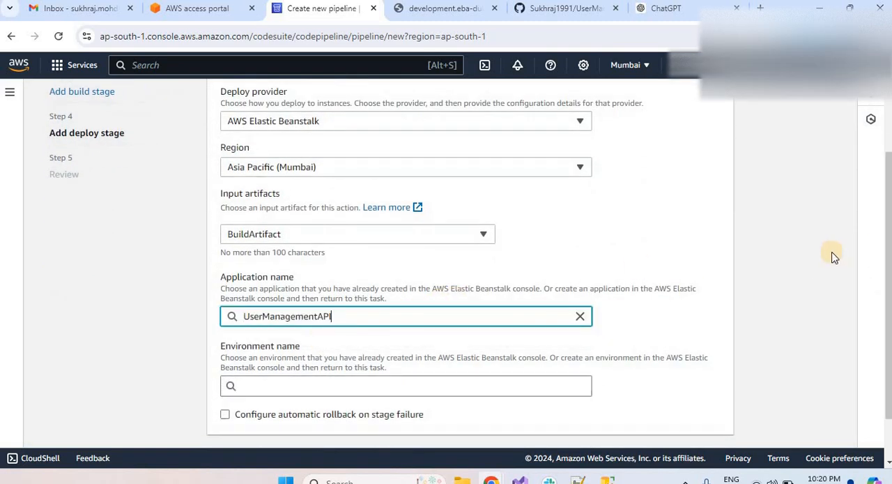
Choose Development as the deploy stage's environment and continue to the pipeline review.
{"action": "scroll", "coordinate": [888, 208], "scroll_direction": "down", "scroll_amount": 1}
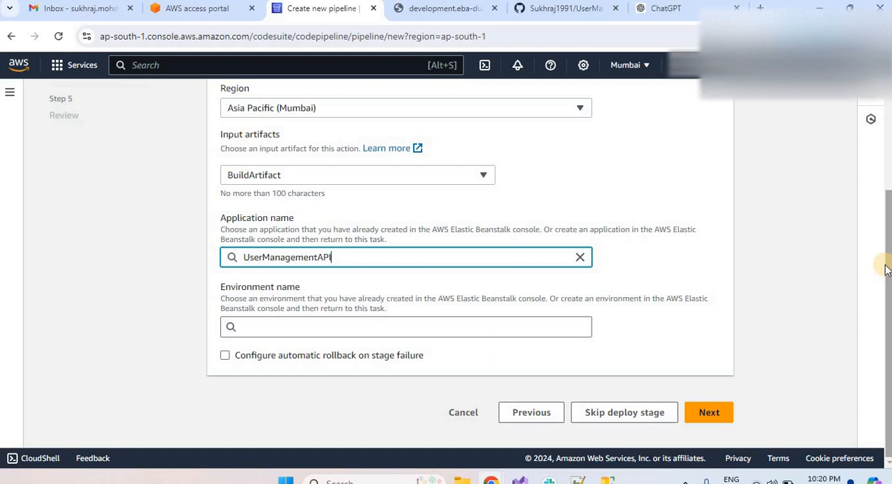
{"action": "left_click", "coordinate": [305, 322]}
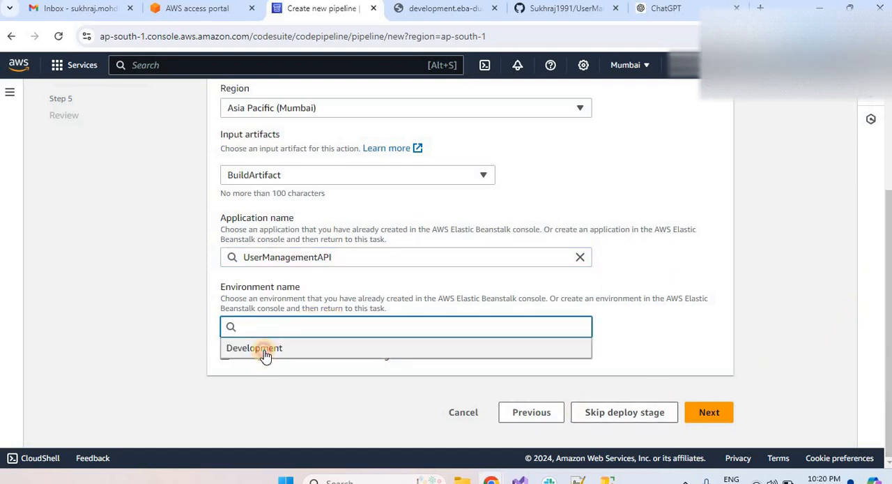
{"action": "left_click", "coordinate": [265, 352]}
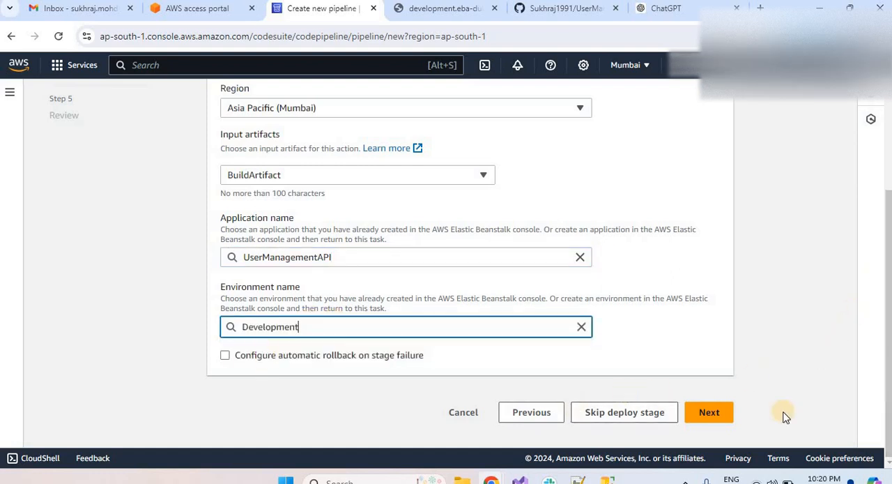
{"action": "left_click", "coordinate": [711, 412]}
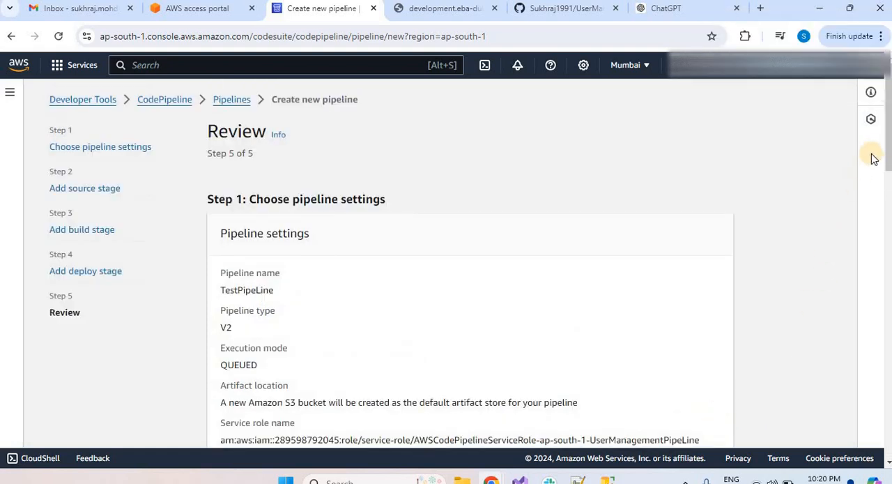
Go through the review page and create the pipeline, and switch to the UserManagementApi repository on GitHub.
{"action": "left_click_drag", "start_coordinate": [887, 142], "coordinate": [699, 421]}
{"action": "left_click", "coordinate": [699, 420]}
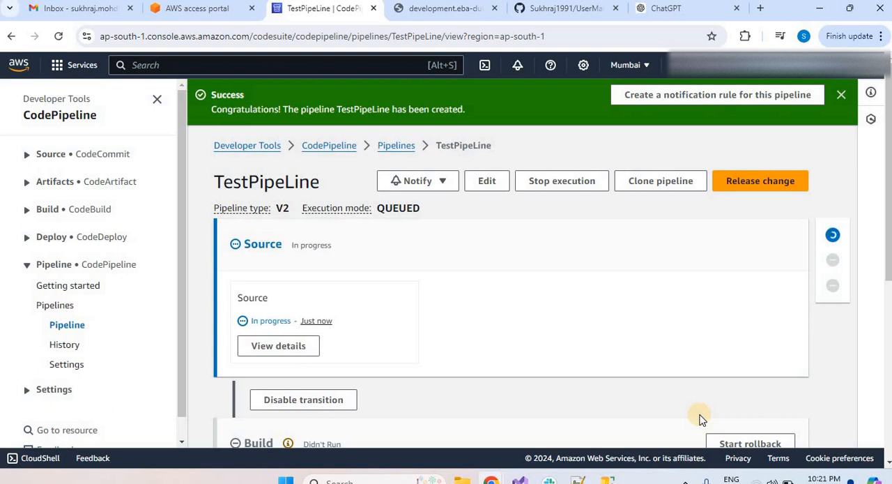
{"action": "left_click", "coordinate": [561, 10]}
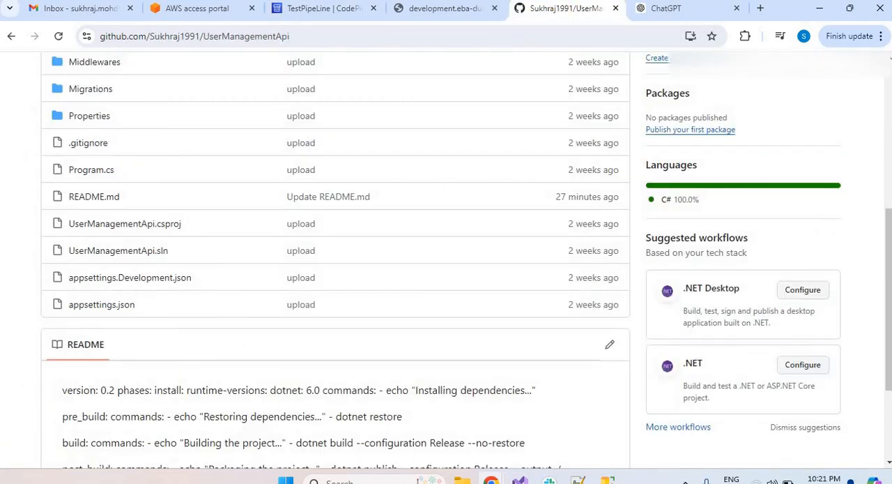
Check the UserManagementApi repository's webhooks and its installed GitHub Apps in the repository settings.
{"action": "left_click", "coordinate": [889, 91]}
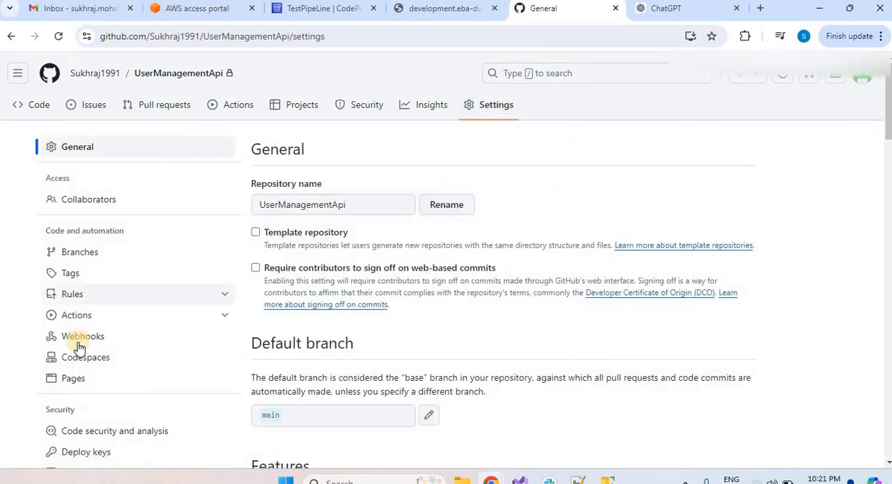
{"action": "left_click", "coordinate": [79, 338]}
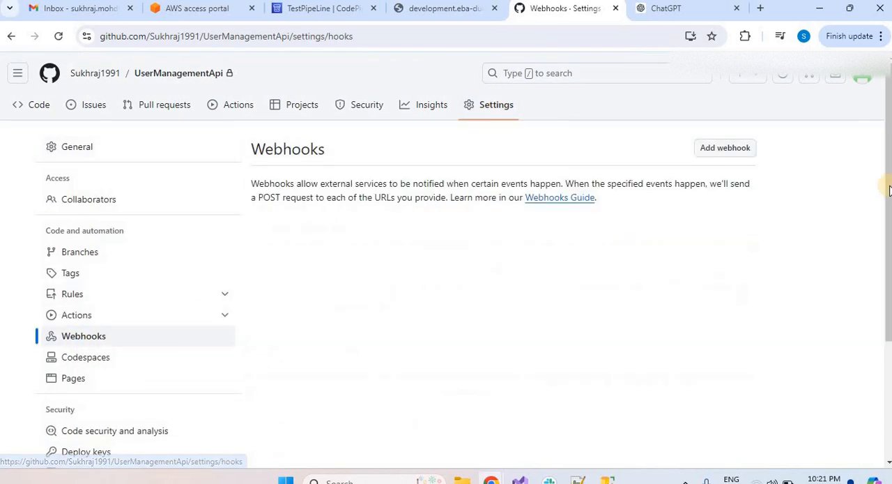
{"action": "scroll", "coordinate": [883, 182], "scroll_direction": "down", "scroll_amount": 1}
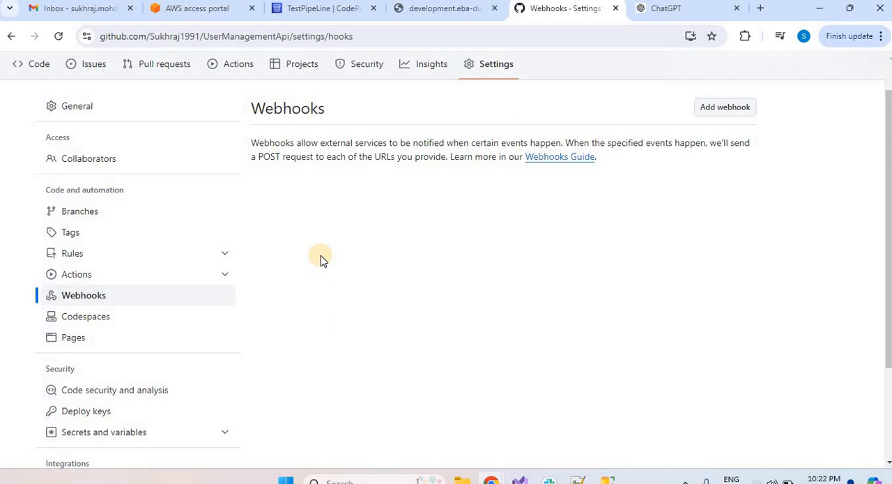
{"action": "scroll", "coordinate": [230, 293], "scroll_direction": "down", "scroll_amount": 2}
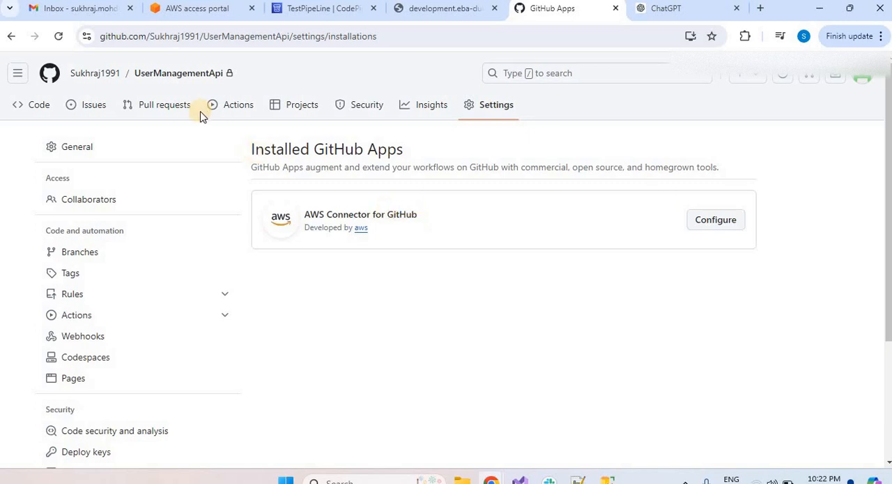
Check the installed GitHub Apps of the CleanArchitecture repository for comparison, and return to UserManagementApi's GitHub Apps page.
{"action": "left_click", "coordinate": [113, 73]}
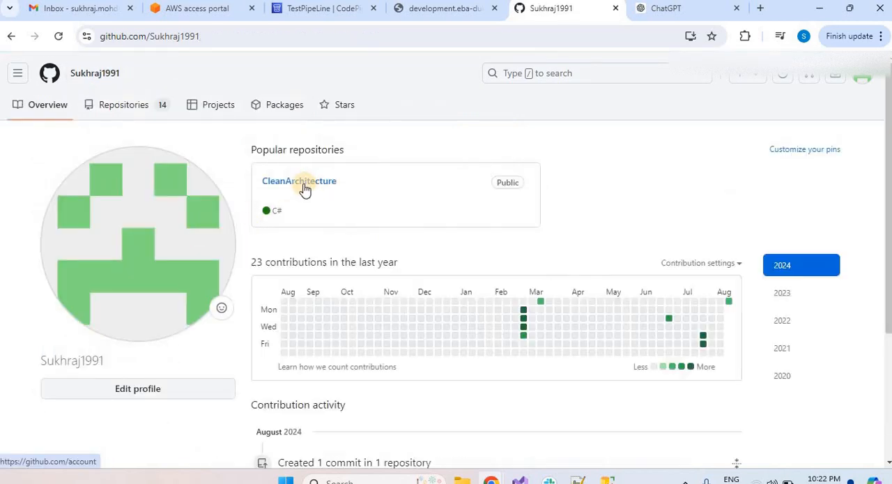
{"action": "left_click", "coordinate": [304, 182]}
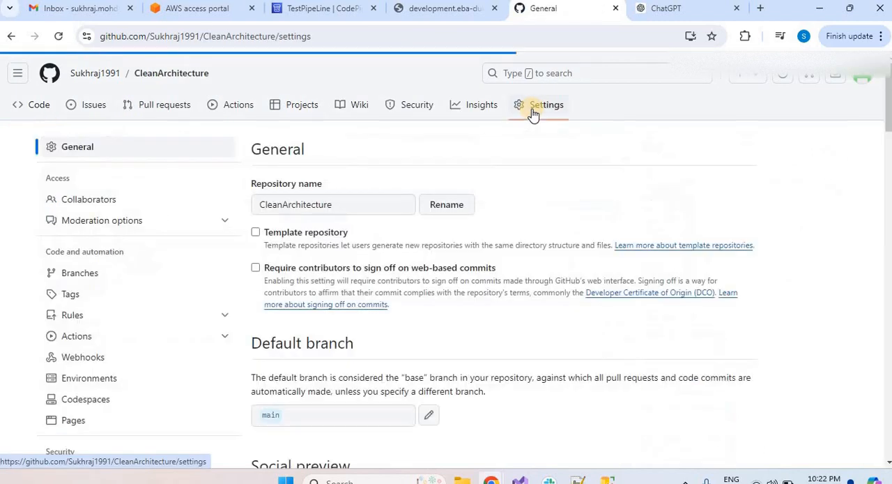
{"action": "scroll", "coordinate": [312, 275], "scroll_direction": "down", "scroll_amount": 15}
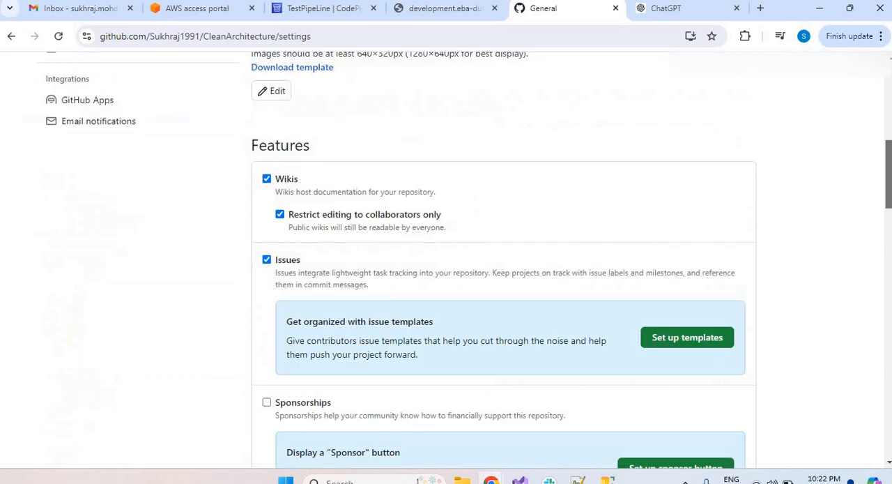
{"action": "scroll", "coordinate": [312, 275], "scroll_direction": "up", "scroll_amount": 10}
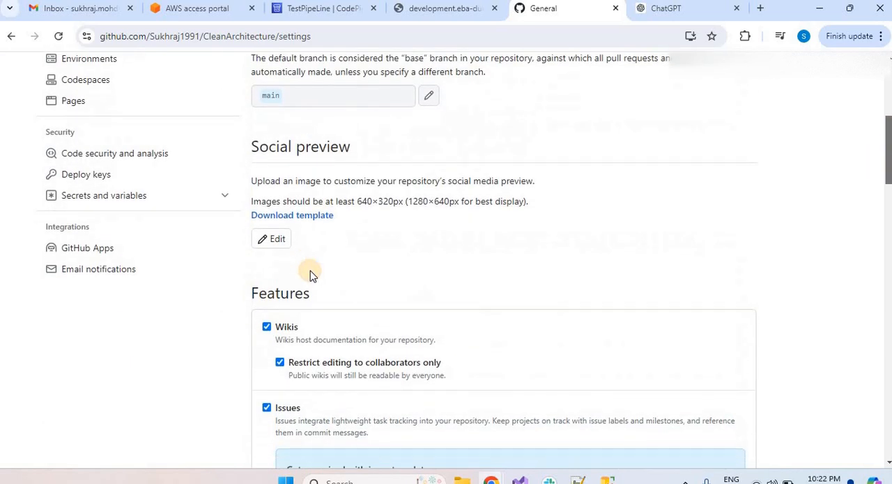
{"action": "left_click", "coordinate": [95, 250]}
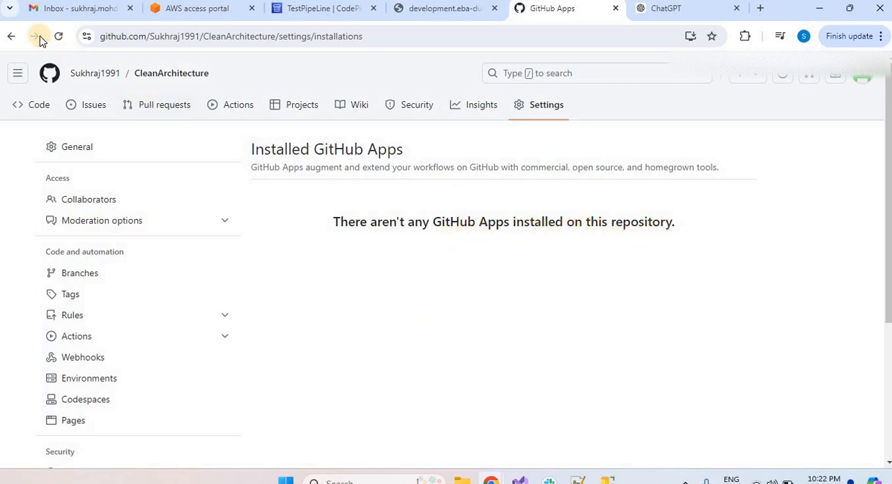
{"action": "left_click", "coordinate": [11, 36]}
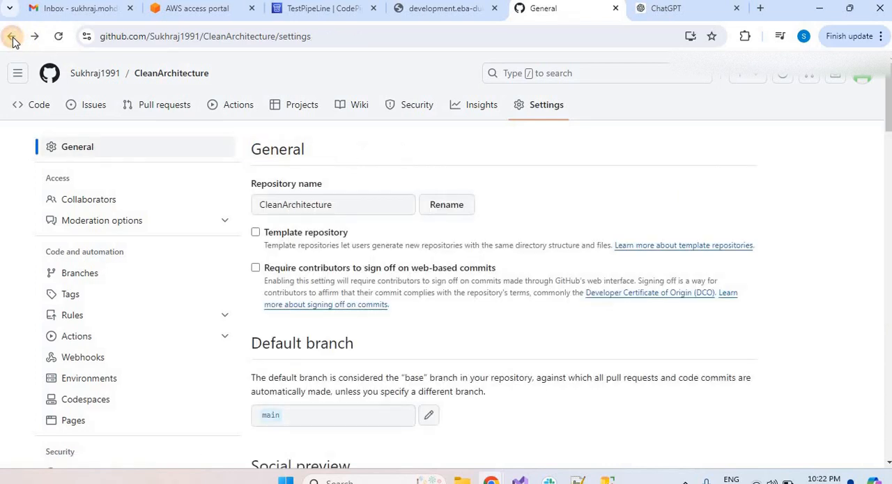
{"action": "left_click", "coordinate": [12, 37]}
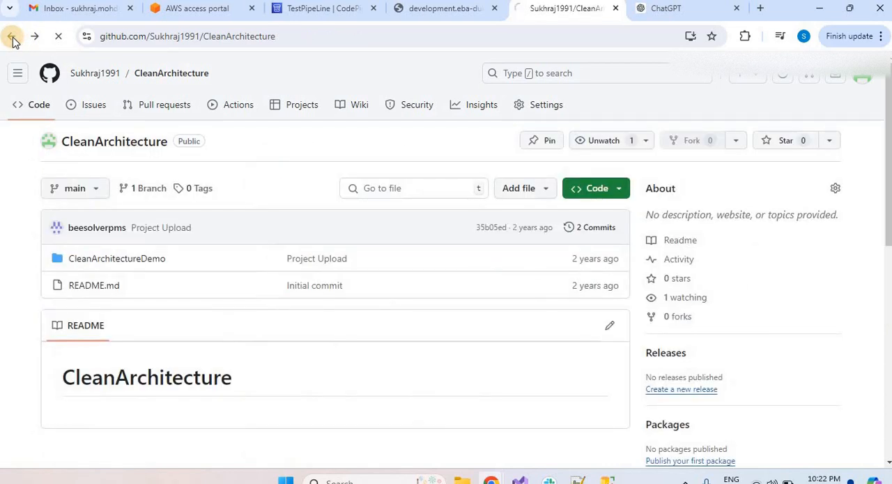
{"action": "left_click", "coordinate": [12, 37]}
{"action": "left_click", "coordinate": [12, 37]}
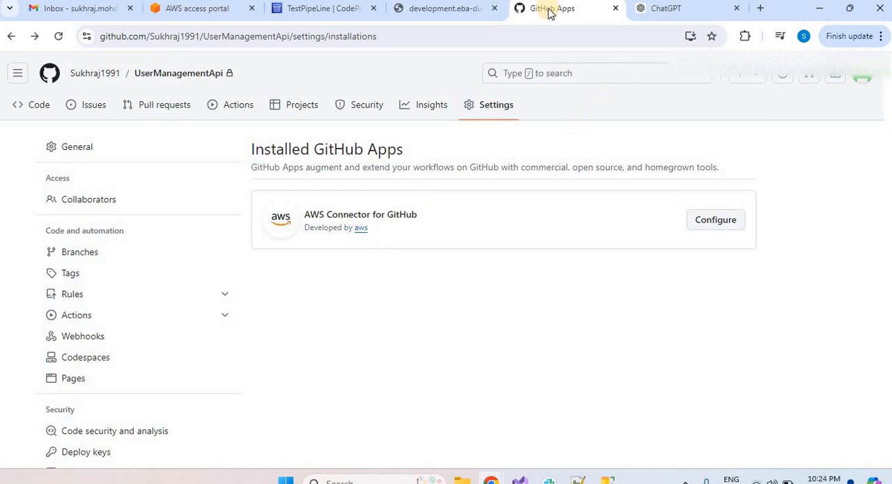
Switch to TestPipeLine in CodePipeline, open its build's details, and examine the phase details for the cause of the failure.
{"action": "left_click", "coordinate": [321, 9]}
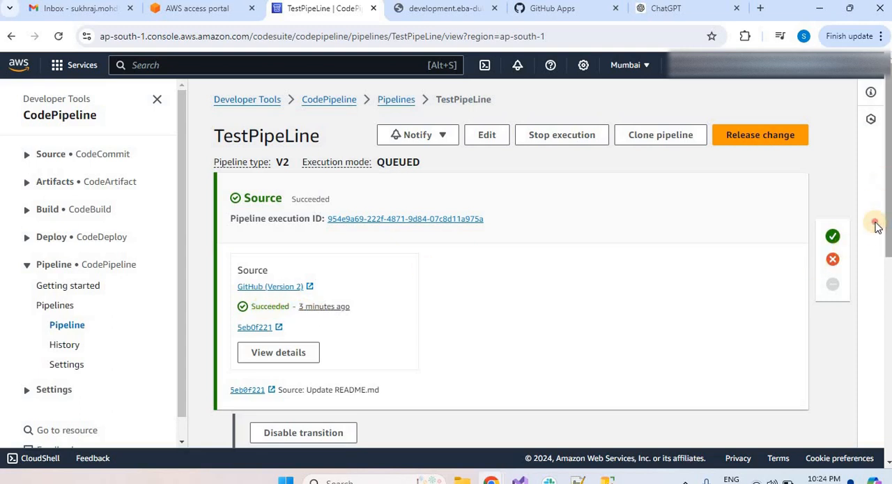
{"action": "scroll", "coordinate": [877, 237], "scroll_direction": "down", "scroll_amount": 4}
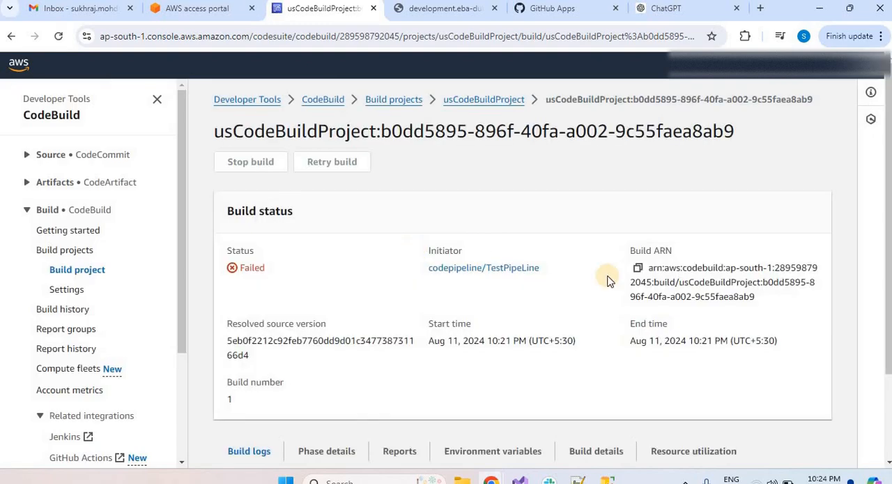
{"action": "left_click_drag", "start_coordinate": [886, 202], "coordinate": [889, 299]}
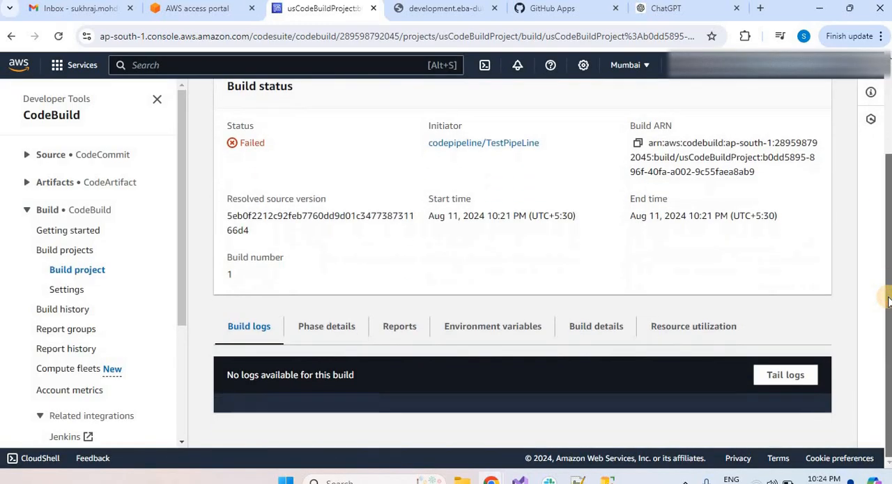
{"action": "left_click", "coordinate": [300, 337]}
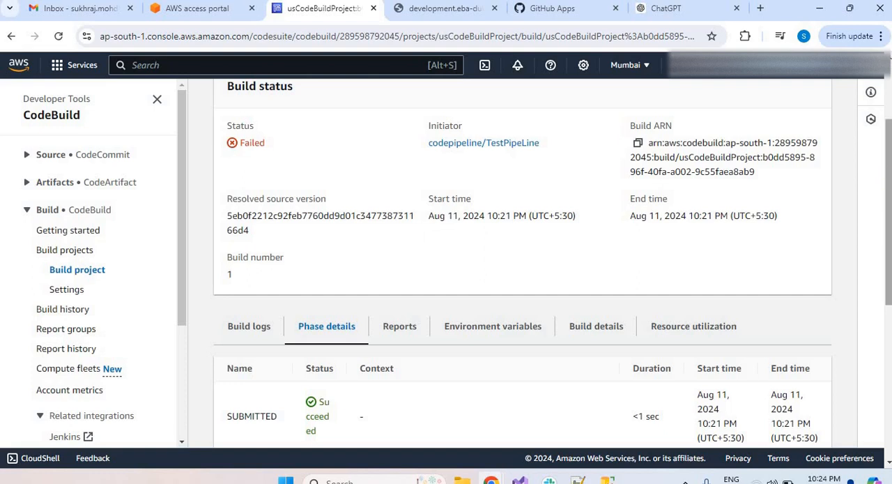
{"action": "scroll", "coordinate": [805, 294], "scroll_direction": "down", "scroll_amount": 4}
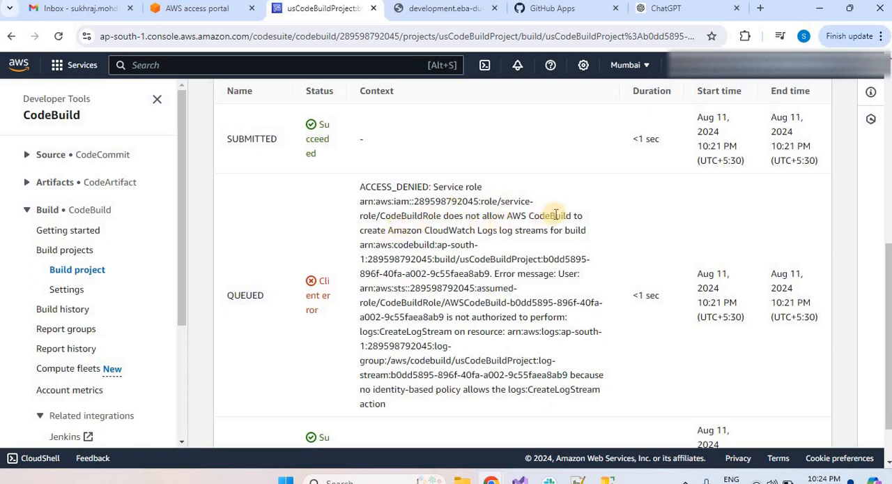
{"action": "double_click", "coordinate": [471, 217]}
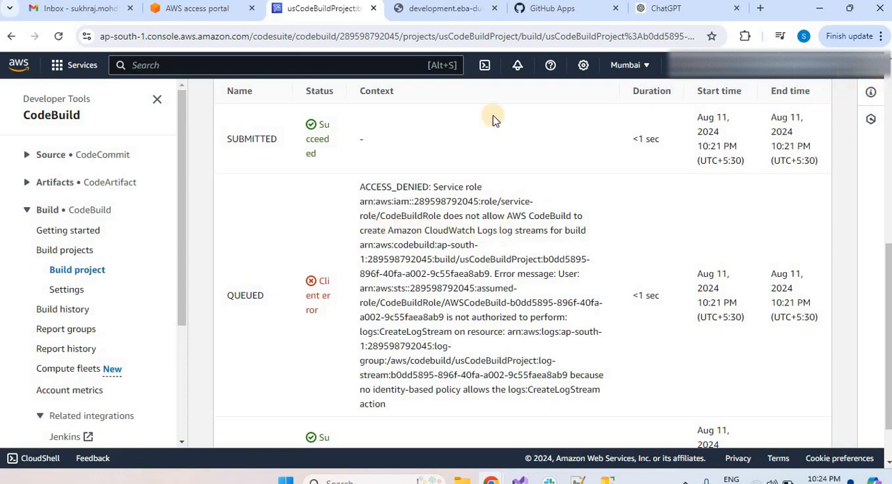
Edit usCodeBuildProject to turn off CloudWatch logs, and update the project.
{"action": "left_click", "coordinate": [72, 275]}
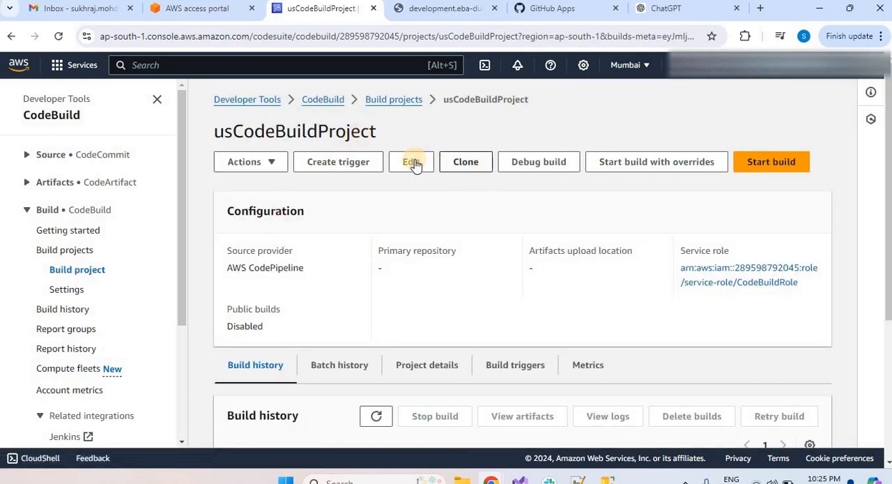
{"action": "left_click", "coordinate": [382, 103]}
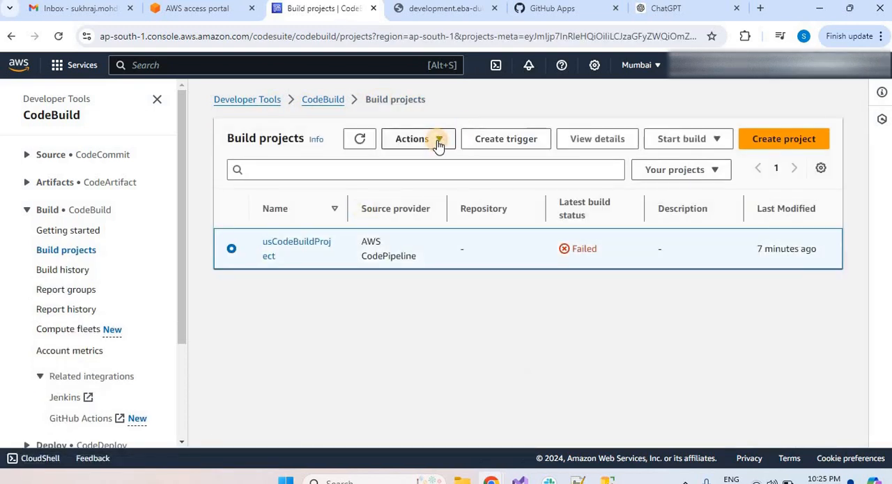
{"action": "left_click", "coordinate": [436, 142]}
{"action": "left_click", "coordinate": [413, 162]}
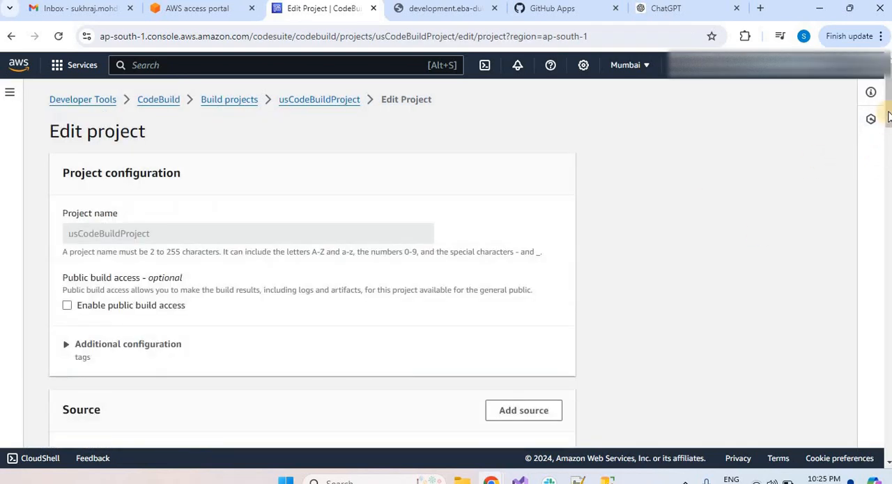
{"action": "left_click_drag", "start_coordinate": [888, 115], "coordinate": [878, 412]}
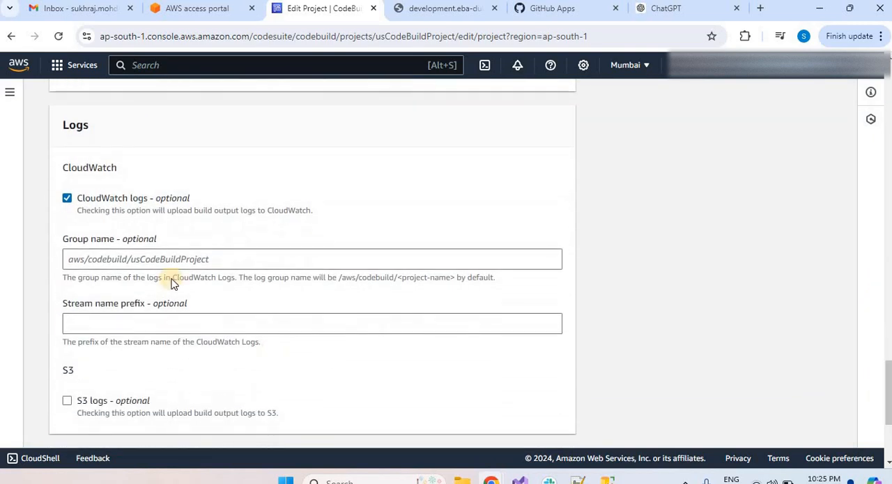
{"action": "left_click", "coordinate": [67, 199]}
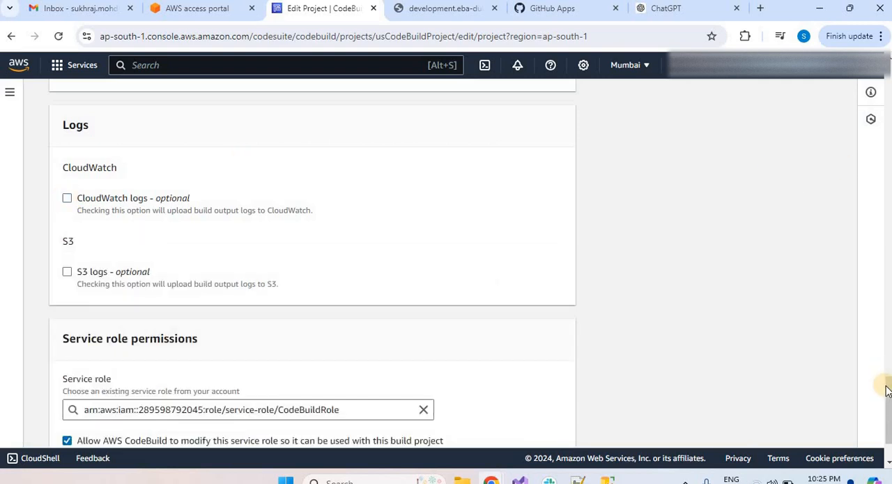
{"action": "scroll", "coordinate": [887, 392], "scroll_direction": "down", "scroll_amount": 2}
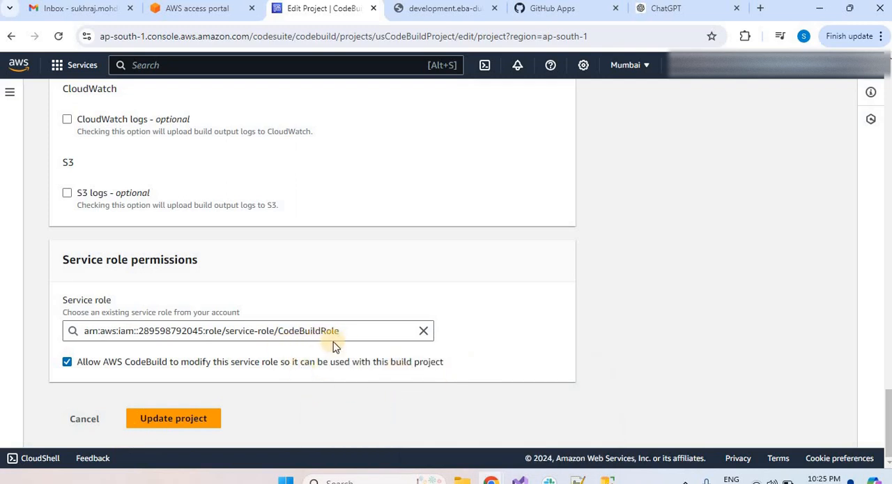
{"action": "left_click", "coordinate": [191, 419]}
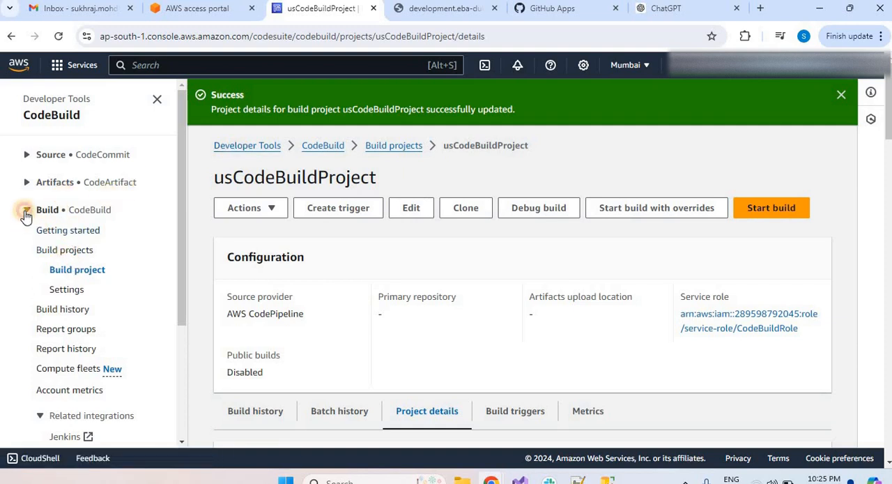
Return to CodePipeline from the AWS console home and open TestPipeLine.
{"action": "left_click", "coordinate": [269, 147]}
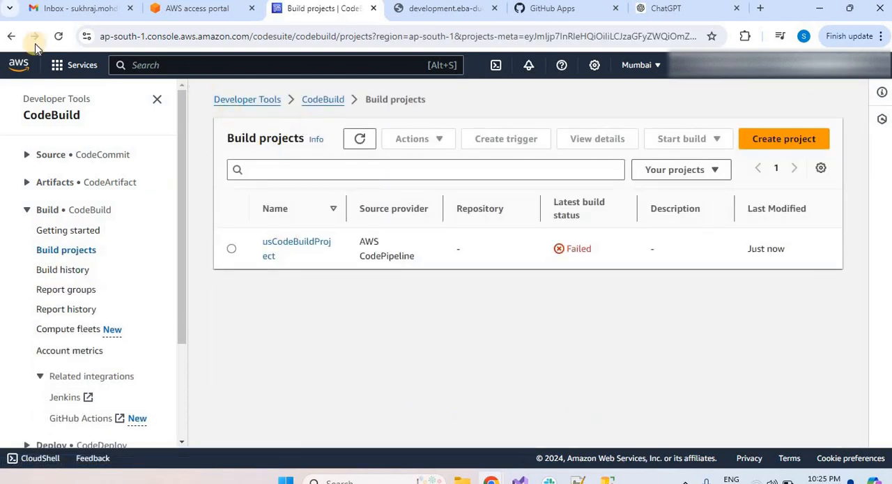
{"action": "left_click", "coordinate": [18, 66]}
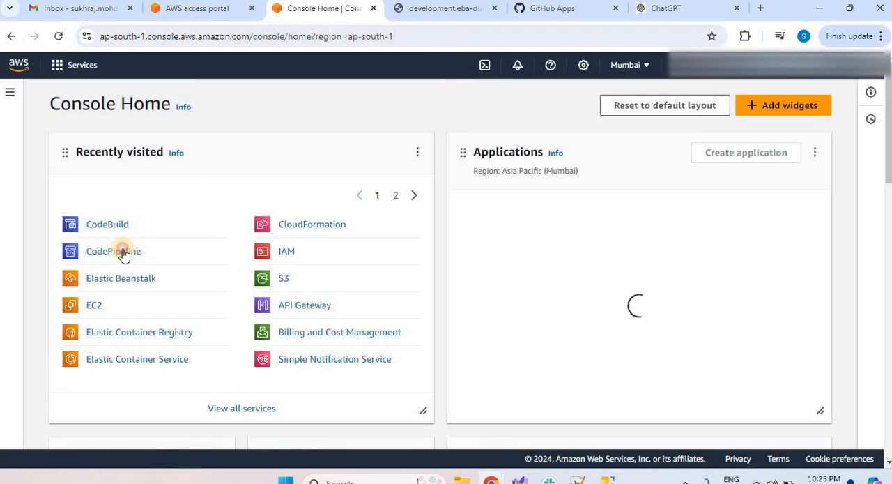
{"action": "left_click", "coordinate": [123, 254]}
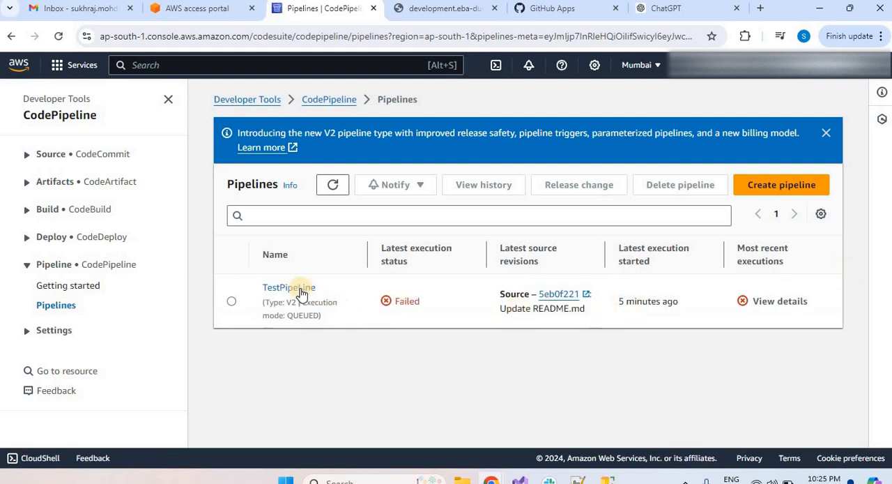
{"action": "left_click", "coordinate": [301, 289]}
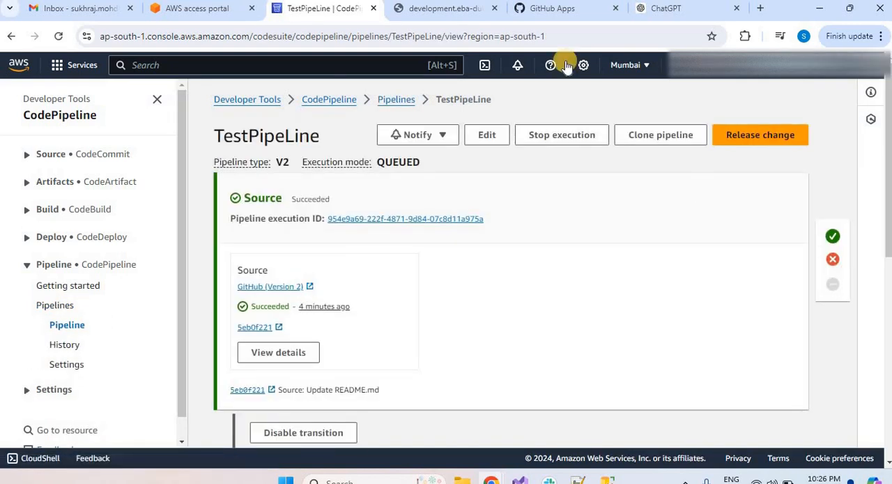
Switch to the UserManagementApi repository on GitHub and open UserRequest.cs in the DTOs folder.
{"action": "left_click", "coordinate": [535, 9]}
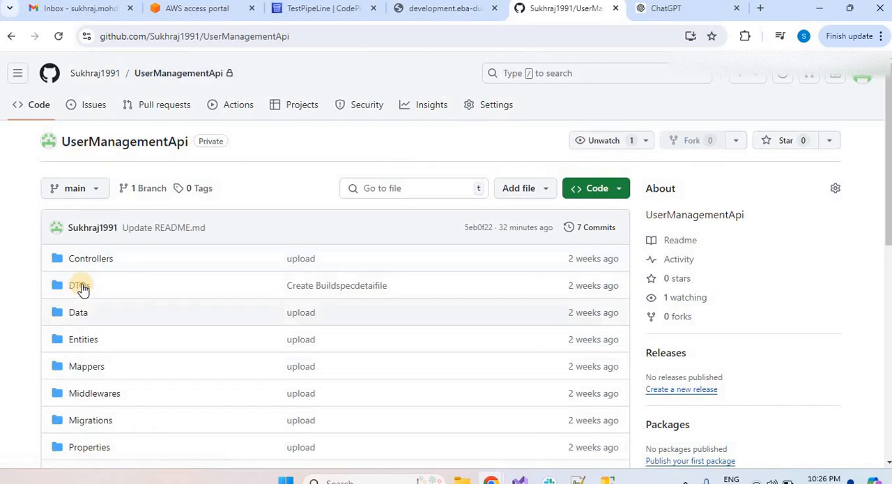
{"action": "left_click", "coordinate": [81, 286]}
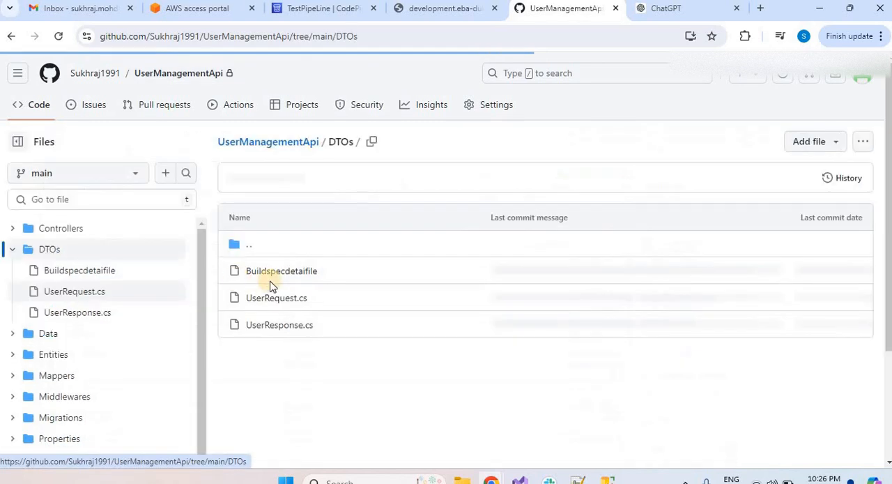
{"action": "left_click", "coordinate": [286, 304]}
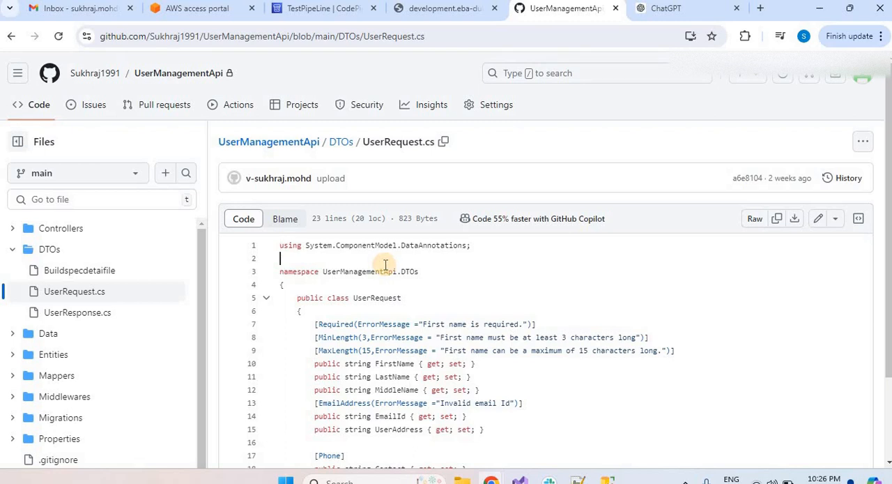
{"action": "scroll", "coordinate": [385, 264], "scroll_direction": "down", "scroll_amount": 1}
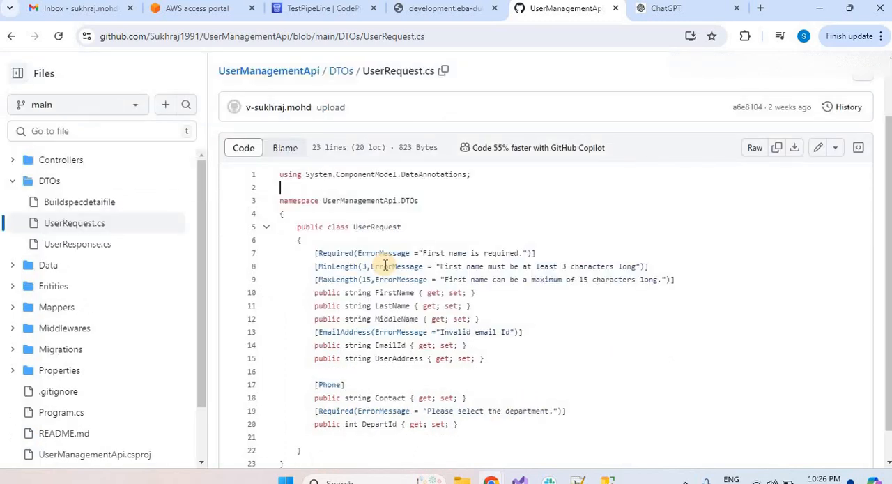
Remove the blank line below the using directive in UserRequest.cs, commit the change to main, and switch back to TestPipeLine.
{"action": "key", "text": "Return"}
{"action": "left_click", "coordinate": [819, 150]}
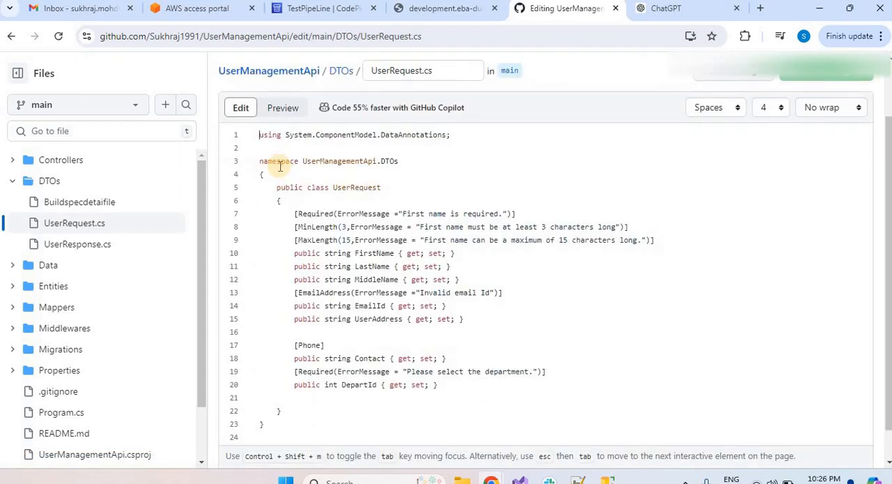
{"action": "key", "text": "BackSpace"}
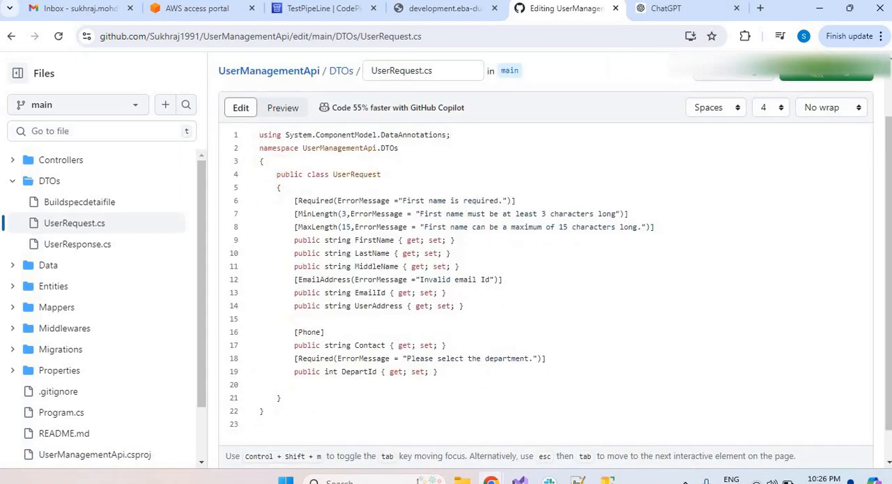
{"action": "left_click", "coordinate": [826, 73]}
{"action": "left_click", "coordinate": [555, 408]}
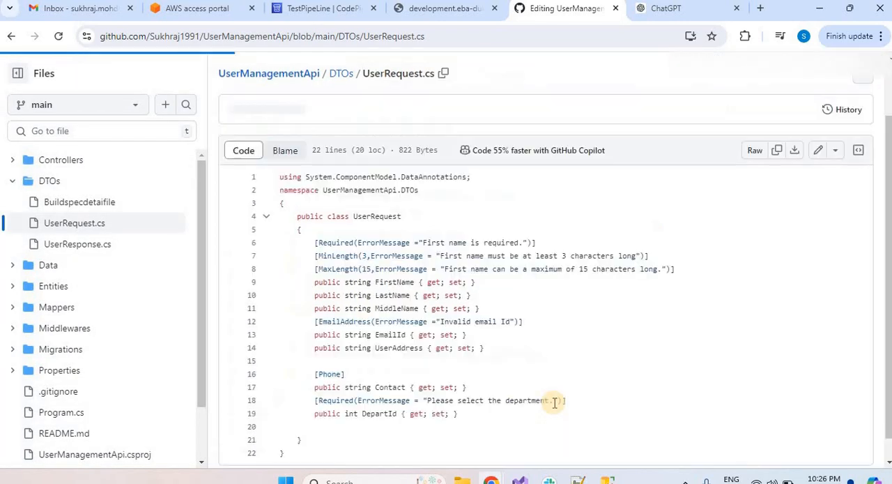
{"action": "left_click", "coordinate": [315, 10]}
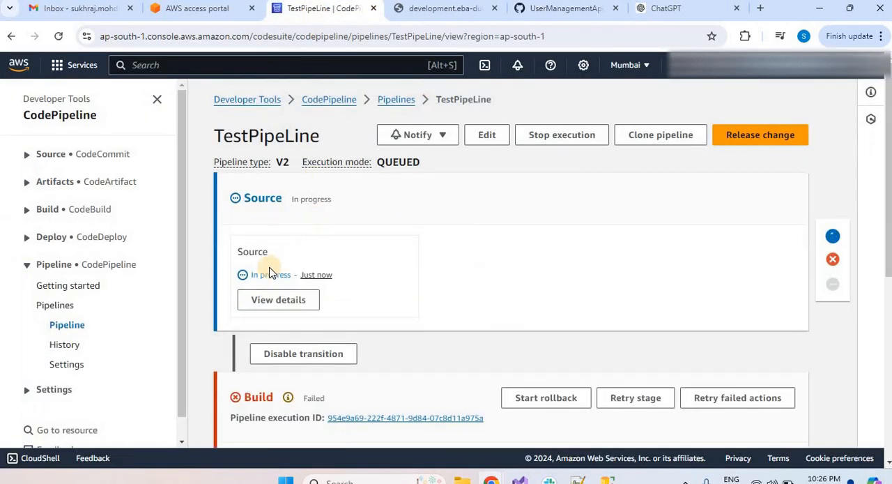
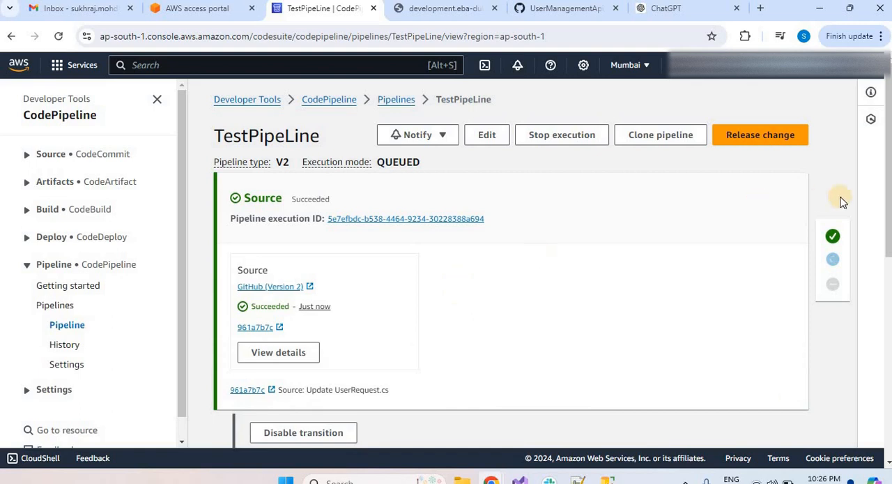
Open the codepipeline-ap-south-1 bucket in Amazon S3 and inspect the BuildArtif folder inside TestPipeLine.
{"action": "scroll", "coordinate": [887, 196], "scroll_direction": "down", "scroll_amount": 3}
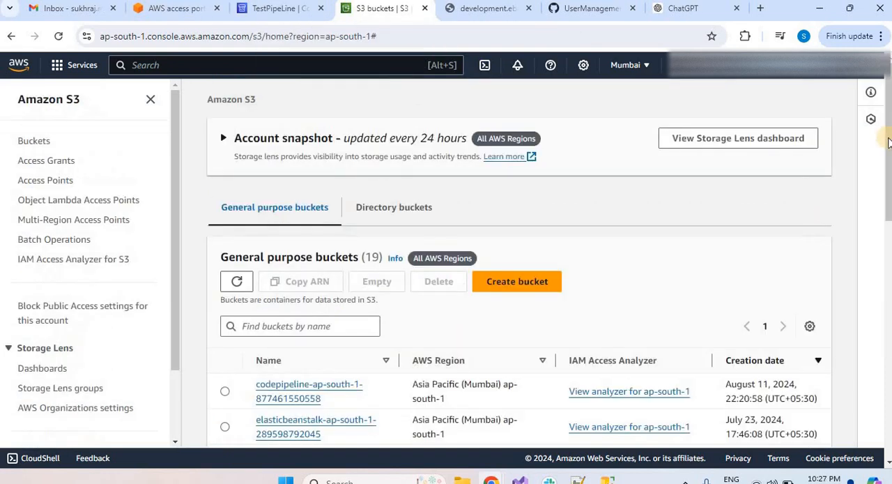
{"action": "scroll", "coordinate": [886, 174], "scroll_direction": "down", "scroll_amount": 1}
{"action": "scroll", "coordinate": [887, 174], "scroll_direction": "down", "scroll_amount": 1}
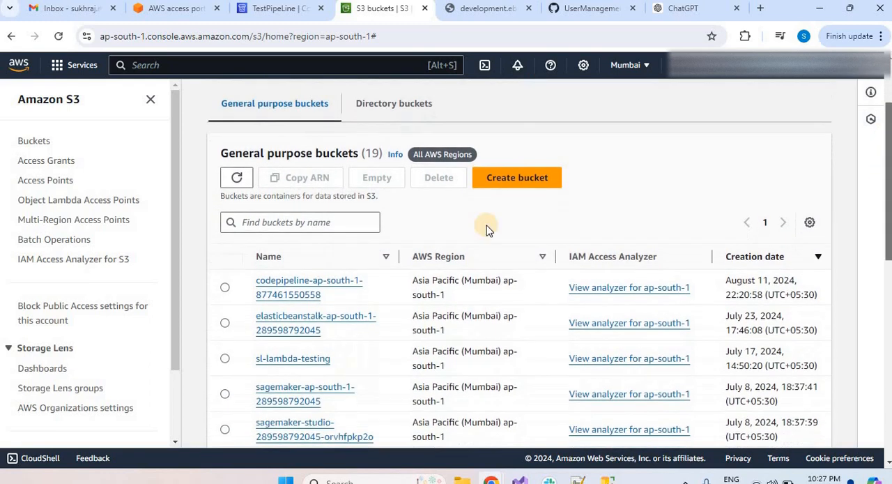
{"action": "left_click", "coordinate": [304, 275]}
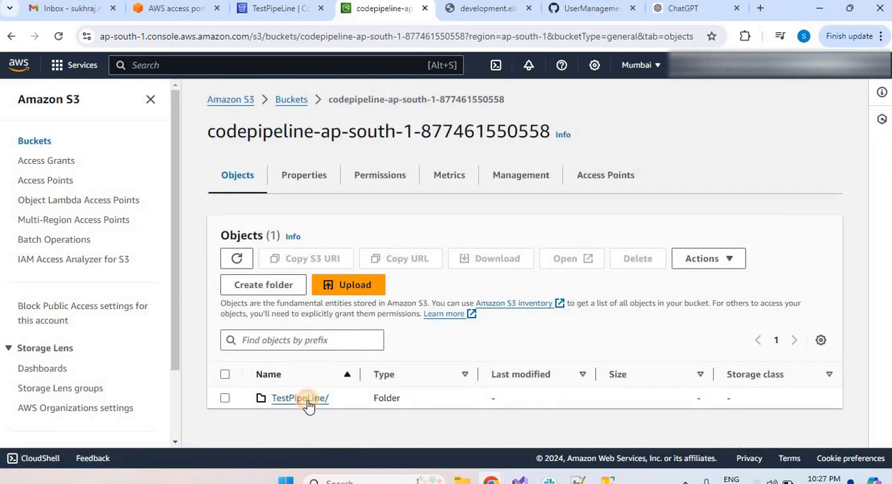
{"action": "left_click", "coordinate": [308, 400]}
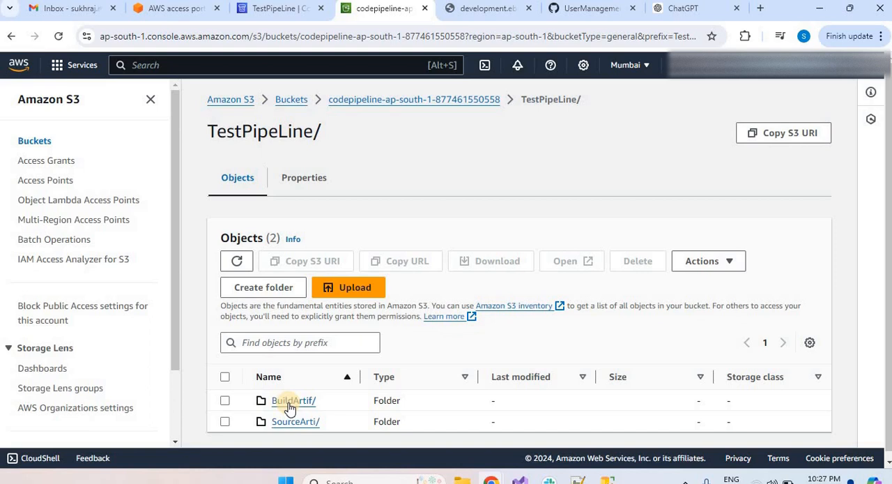
{"action": "left_click", "coordinate": [291, 403]}
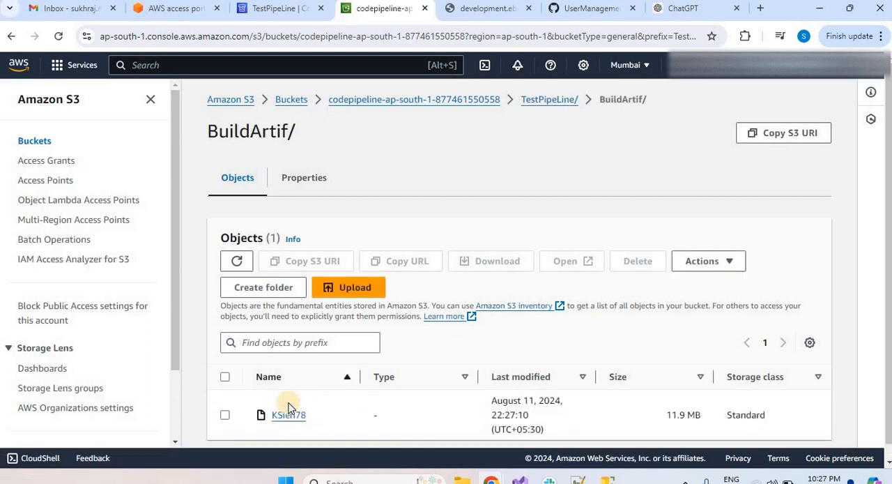
{"action": "left_click", "coordinate": [8, 39]}
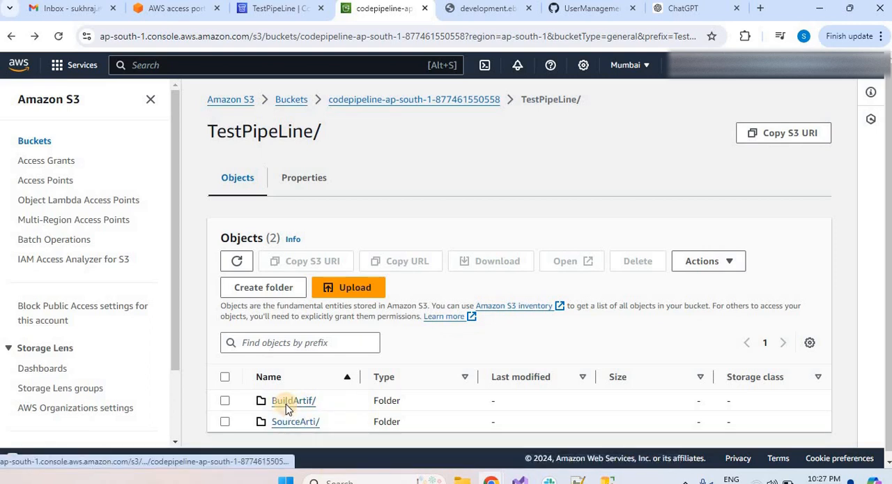
{"action": "left_click", "coordinate": [292, 402]}
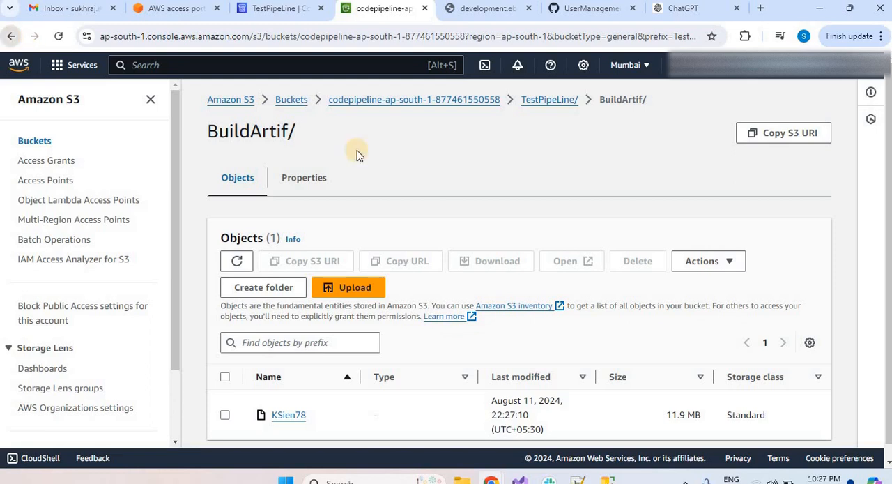
Check the Build and Deploy stages of TestPipeLine, and reopen the TestPipeLine folder of the codepipeline bucket in S3.
{"action": "left_click", "coordinate": [273, 10]}
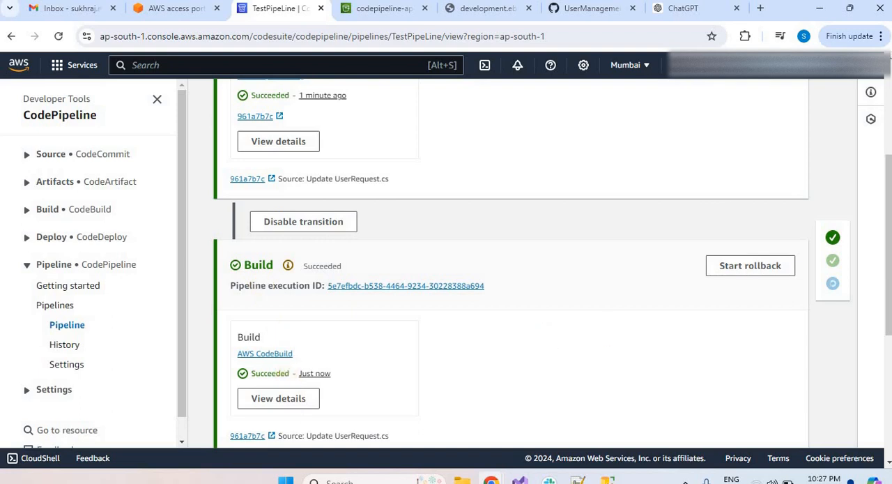
{"action": "scroll", "coordinate": [890, 182], "scroll_direction": "down", "scroll_amount": 4}
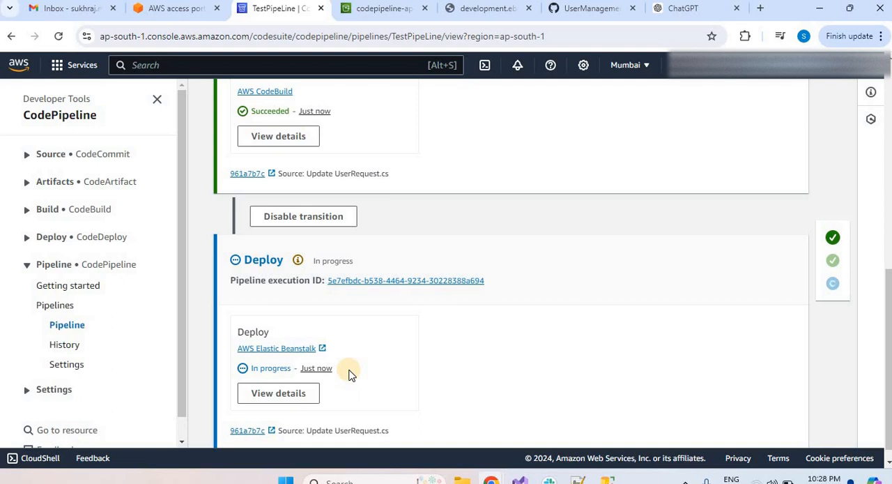
{"action": "left_click", "coordinate": [383, 11]}
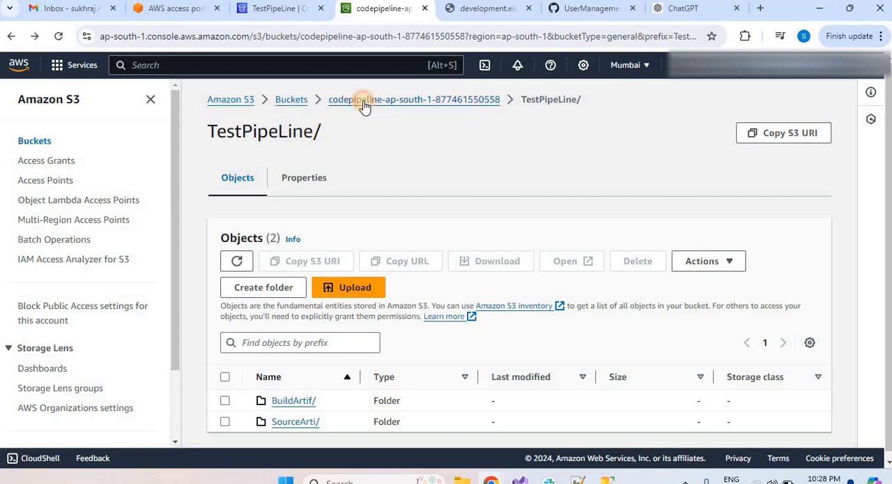
{"action": "left_click", "coordinate": [363, 101]}
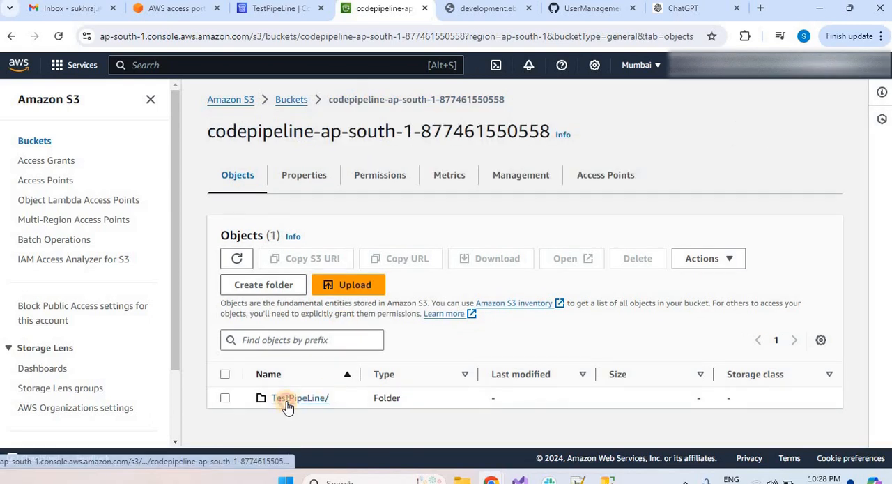
{"action": "left_click", "coordinate": [287, 403]}
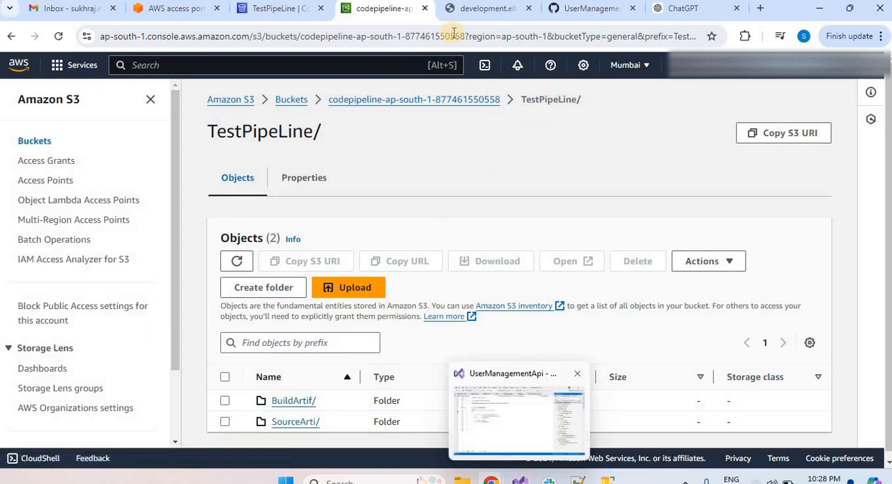
Check the Deploy stage of TestPipeLine again and reload the Elastic Beanstalk site's api/user/documents endpoint.
{"action": "left_click", "coordinate": [268, 8]}
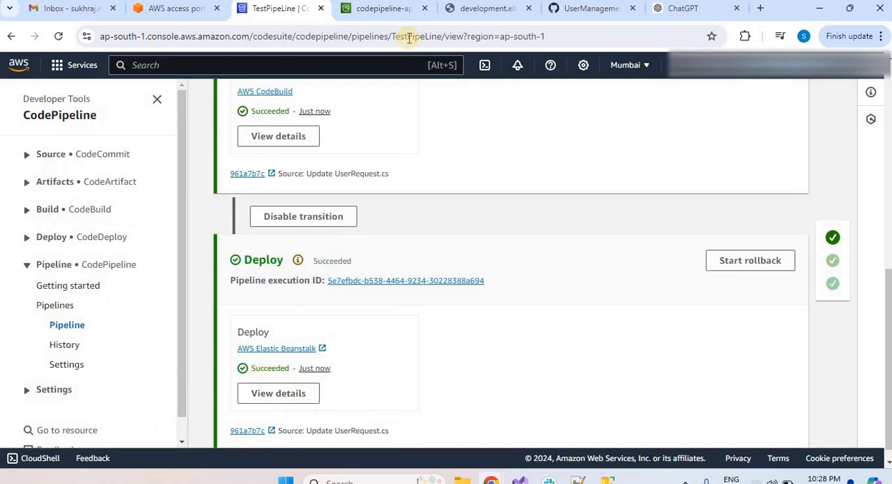
{"action": "left_click", "coordinate": [479, 10]}
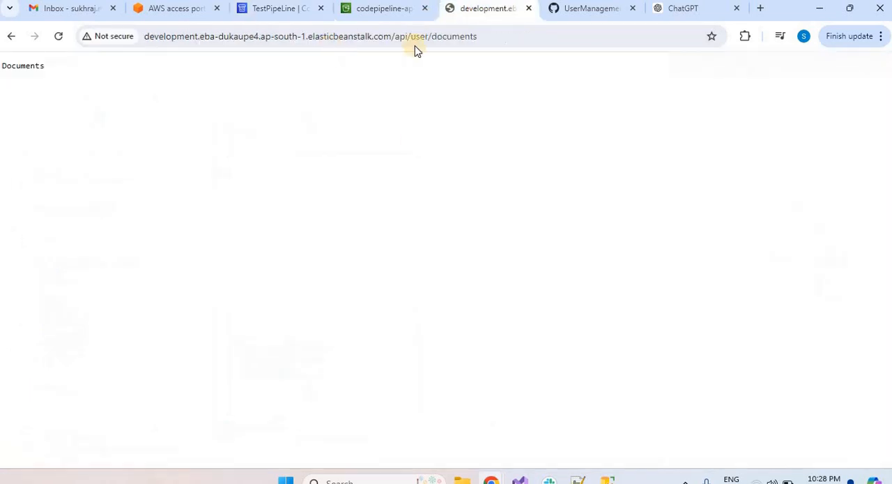
{"action": "left_click", "coordinate": [488, 38]}
{"action": "key", "text": "Return"}
Switch to the UserManagementApi repository on GitHub and open UserController.cs from the Controllers folder at the GetDocument method.
{"action": "left_click", "coordinate": [593, 19]}
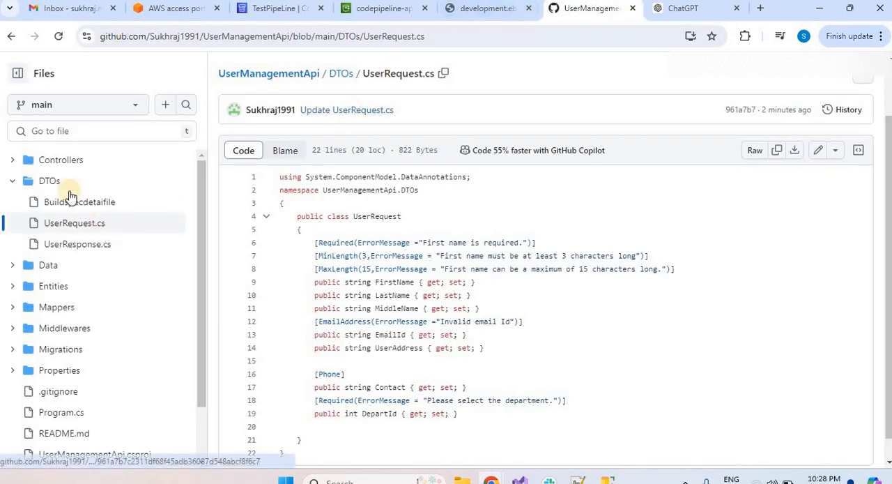
{"action": "left_click", "coordinate": [13, 160]}
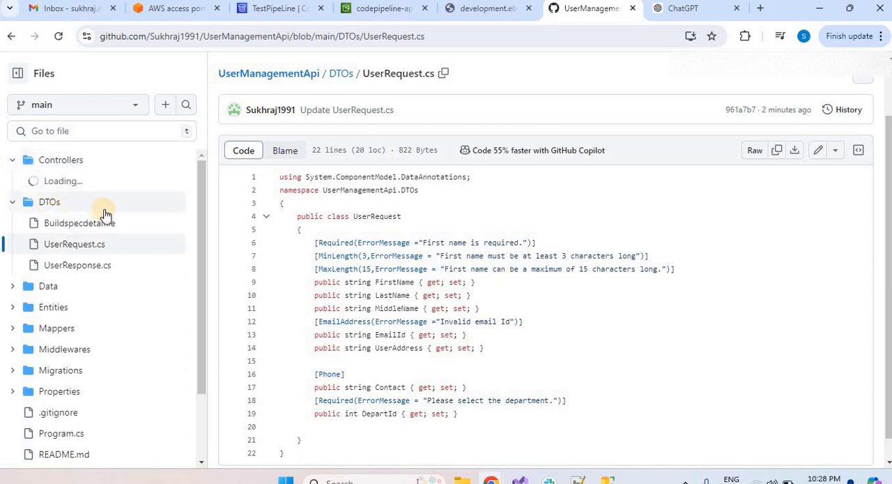
{"action": "double_click", "coordinate": [61, 201]}
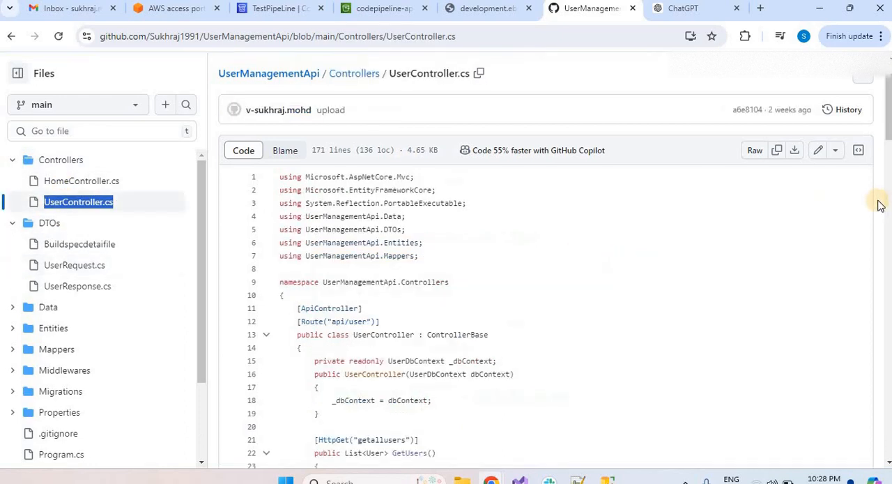
{"action": "left_click_drag", "start_coordinate": [887, 129], "coordinate": [888, 460]}
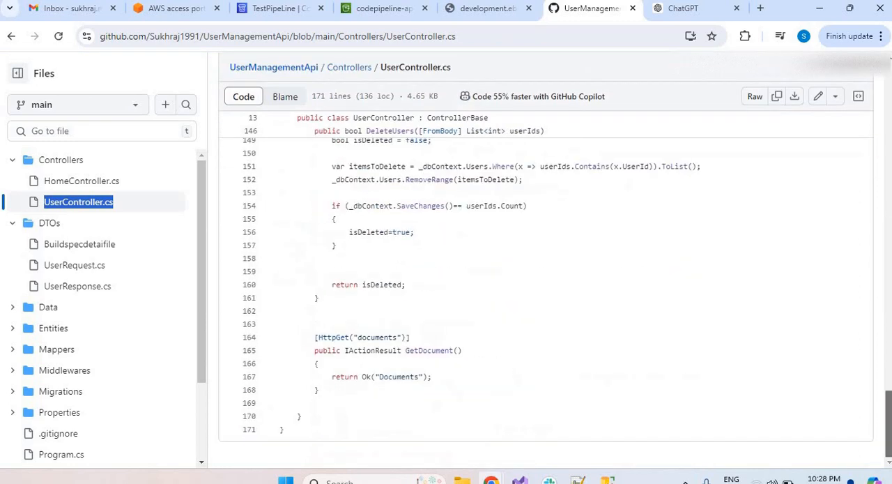
{"action": "left_click", "coordinate": [380, 377]}
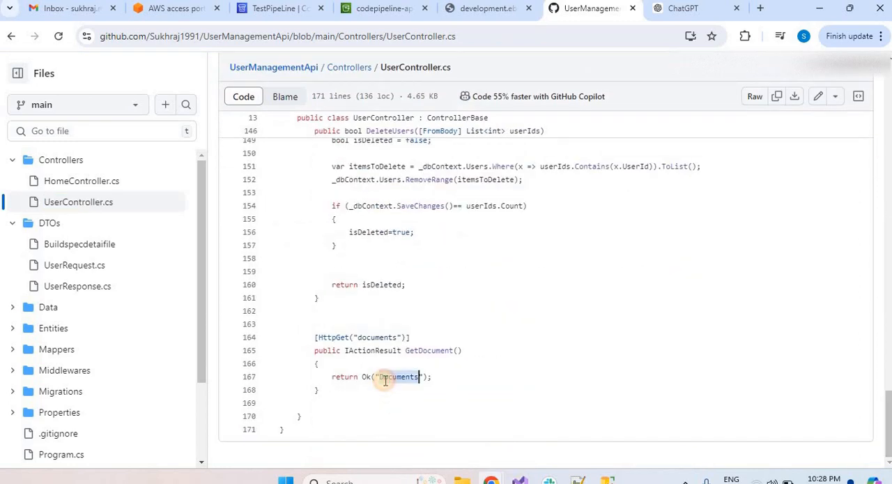
Edit UserController.cs so that GetDocument returns "CICD - Documents", and compare it with the deployed documents page.
{"action": "left_click", "coordinate": [818, 96]}
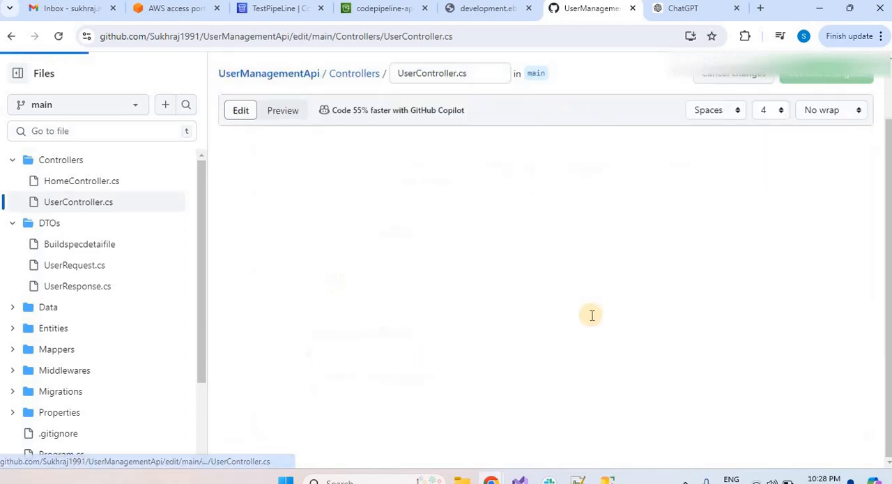
{"action": "left_click_drag", "start_coordinate": [869, 122], "coordinate": [801, 425]}
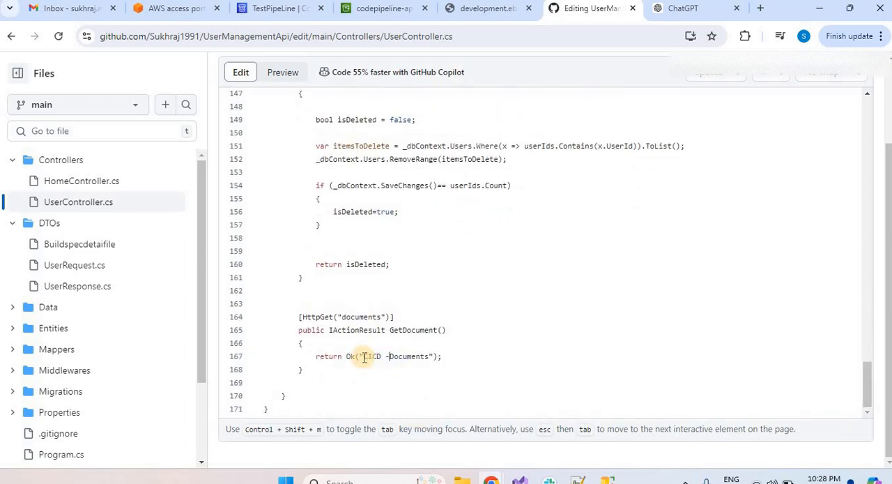
{"action": "left_click", "coordinate": [474, 9]}
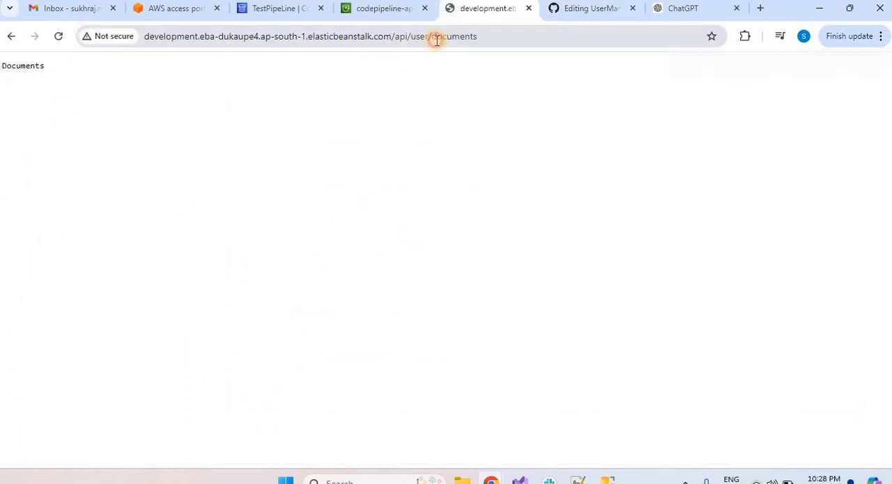
{"action": "left_click", "coordinate": [589, 9]}
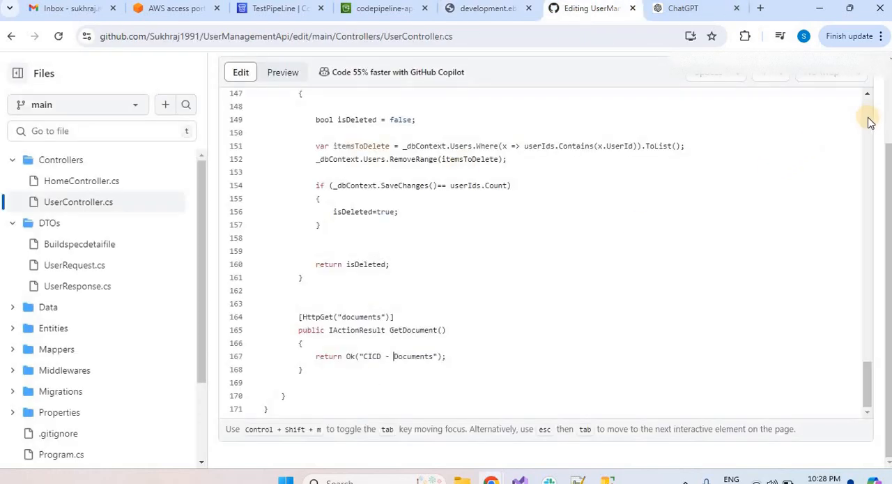
Commit the UserController.cs change directly to the main branch.
{"action": "scroll", "coordinate": [870, 122], "scroll_direction": "up", "scroll_amount": 20}
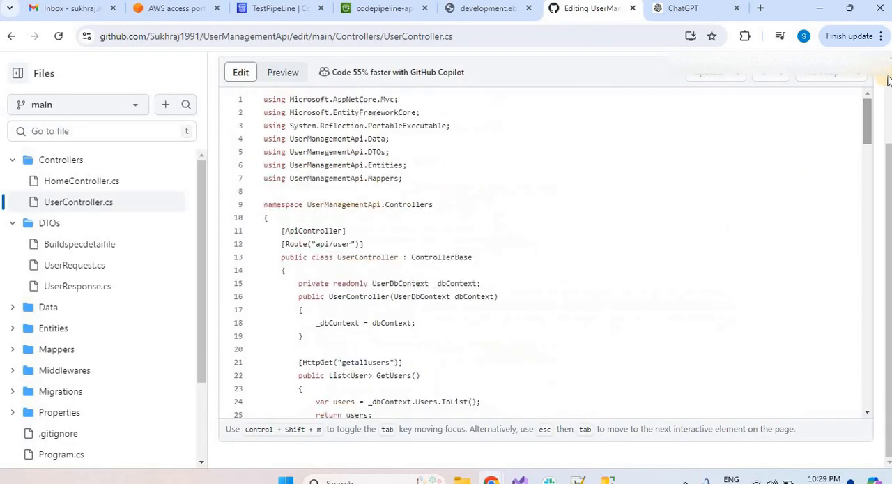
{"action": "scroll", "coordinate": [885, 105], "scroll_direction": "up", "scroll_amount": 2}
{"action": "left_click", "coordinate": [826, 142]}
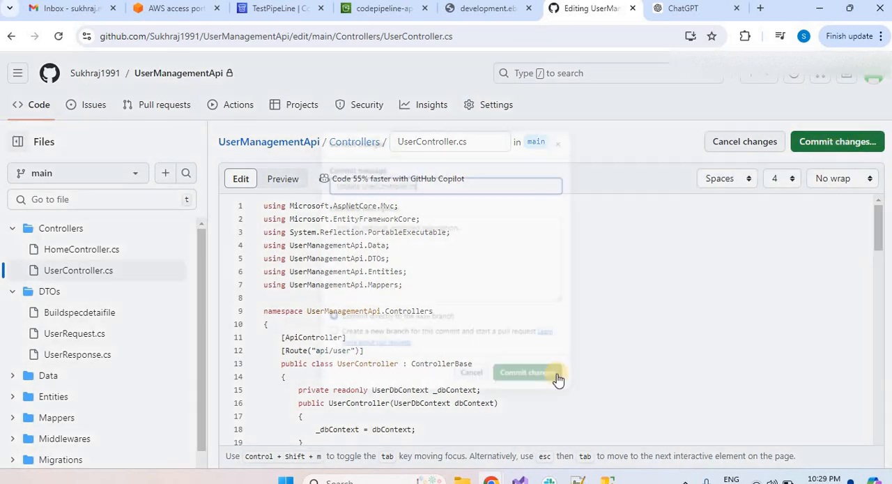
{"action": "left_click", "coordinate": [548, 405]}
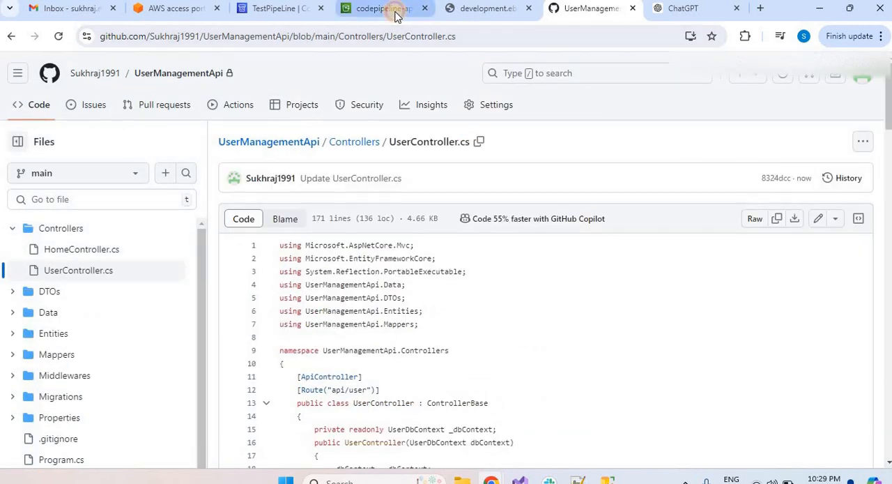
Check the Source stage of TestPipeLine in CodePipeline and reload the deployed api/user/documents page.
{"action": "left_click", "coordinate": [394, 8]}
{"action": "left_click", "coordinate": [285, 8]}
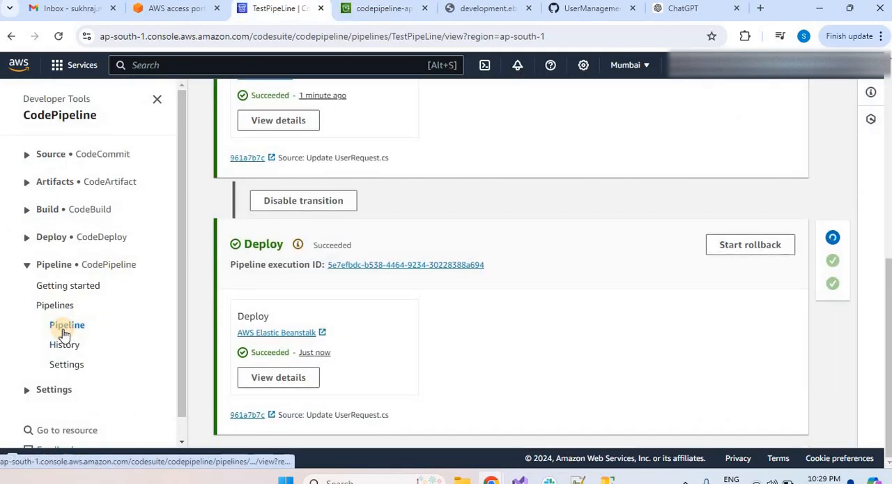
{"action": "left_click", "coordinate": [65, 325]}
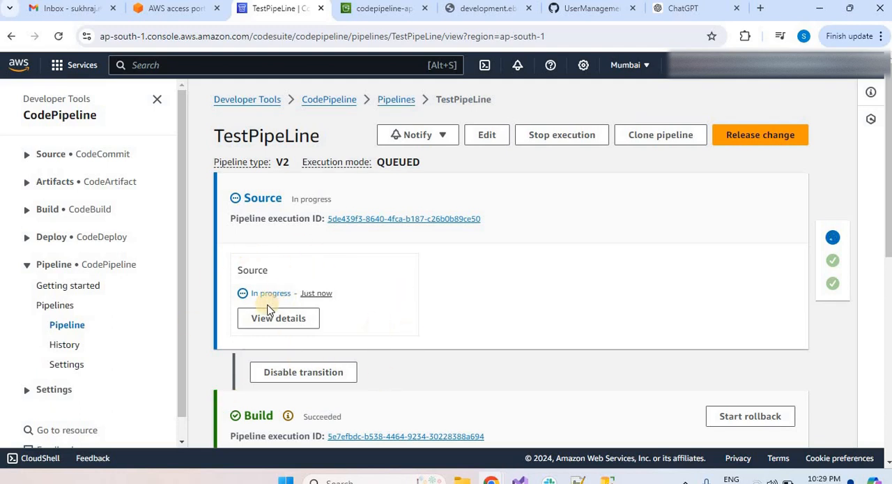
{"action": "left_click", "coordinate": [470, 8]}
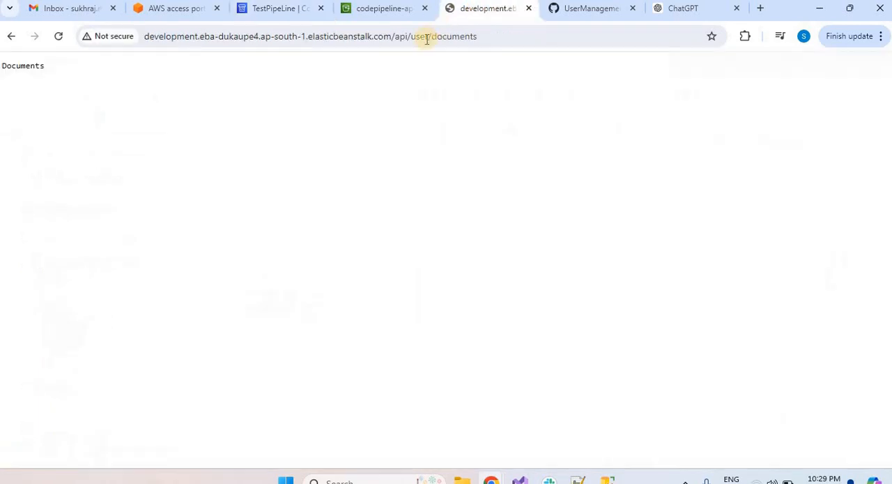
{"action": "left_click", "coordinate": [428, 39]}
{"action": "key", "text": "Return"}
Replace the old S3 page with a duplicate of the TestPipeLine page, and open S3 there from the AWS console home.
{"action": "left_click", "coordinate": [366, 17]}
{"action": "key", "text": "ctrl+w"}
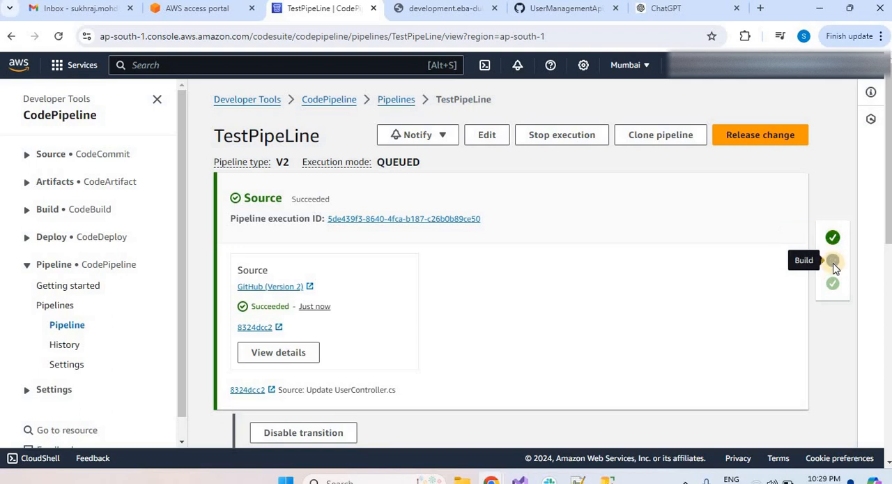
{"action": "right_click", "coordinate": [350, 10]}
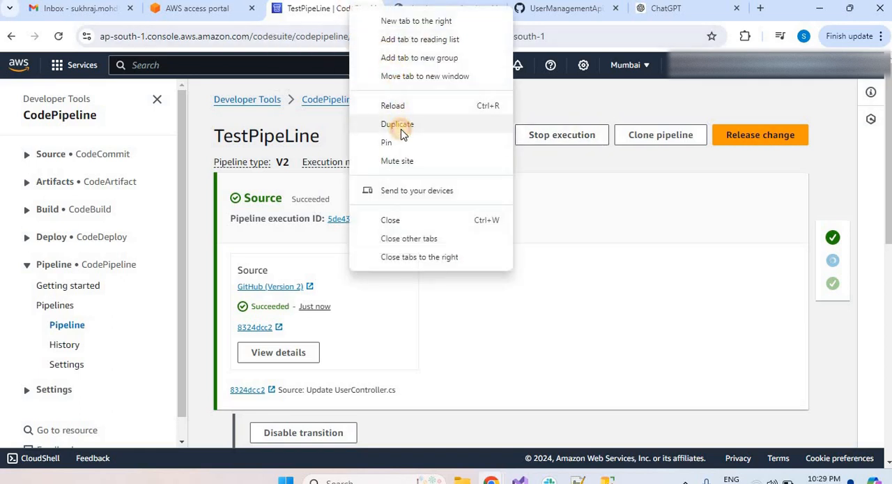
{"action": "left_click", "coordinate": [397, 124]}
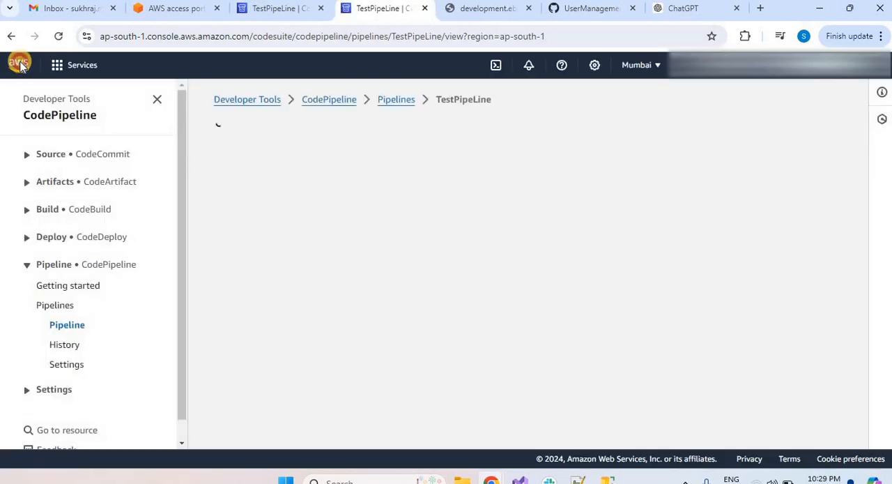
{"action": "left_click", "coordinate": [20, 64]}
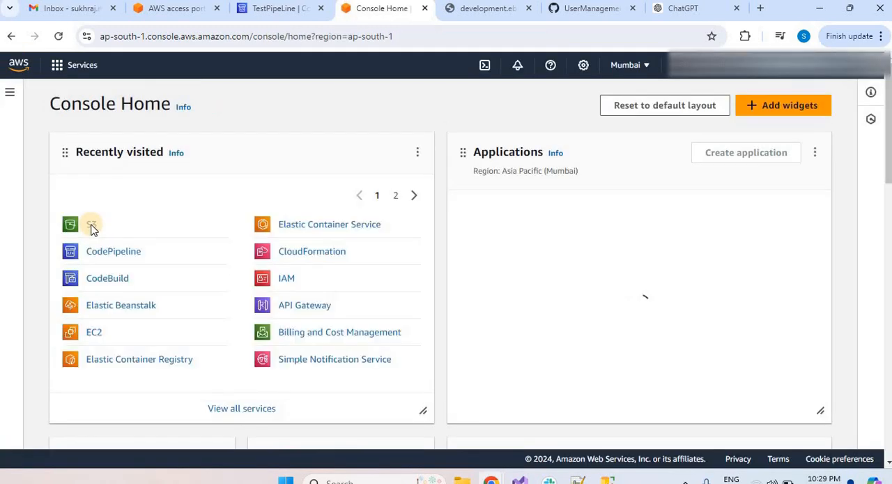
{"action": "left_click", "coordinate": [91, 225]}
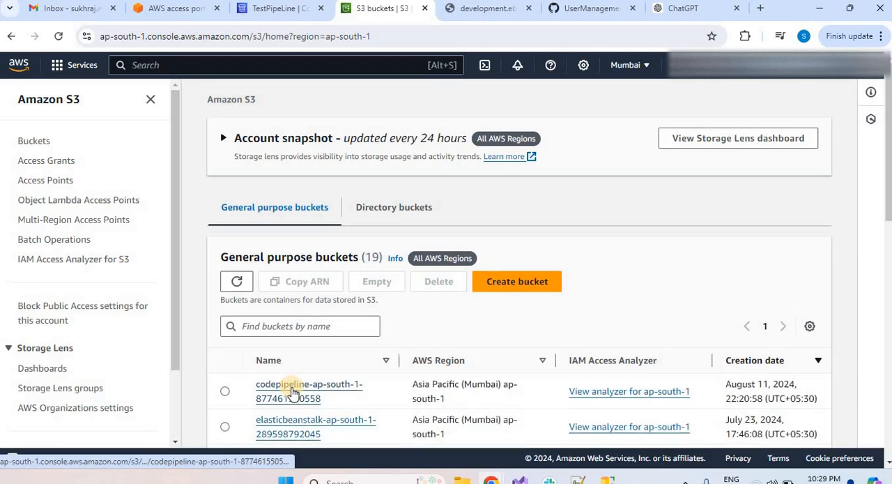
Inspect the objects in the SourceArti and BuildArtif folders under TestPipeLine in the codepipeline-ap-south-1 bucket.
{"action": "left_click", "coordinate": [291, 390]}
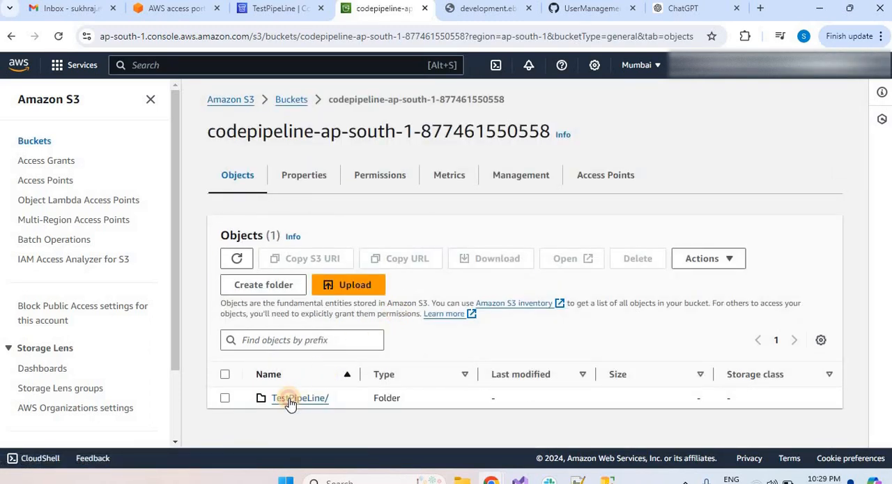
{"action": "left_click", "coordinate": [290, 401]}
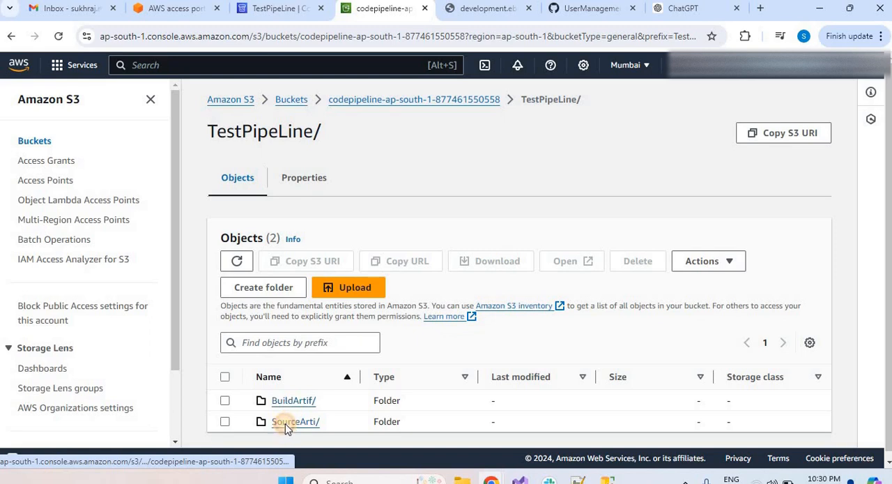
{"action": "left_click", "coordinate": [287, 423]}
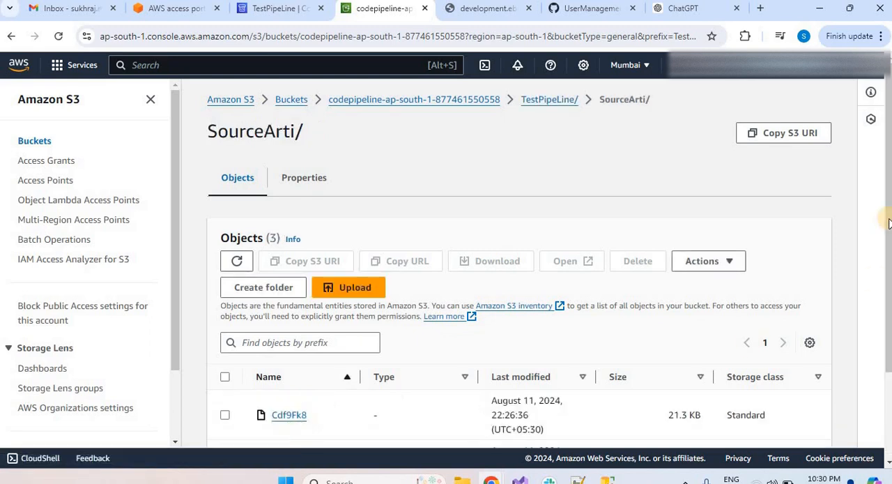
{"action": "scroll", "coordinate": [889, 223], "scroll_direction": "down", "scroll_amount": 2}
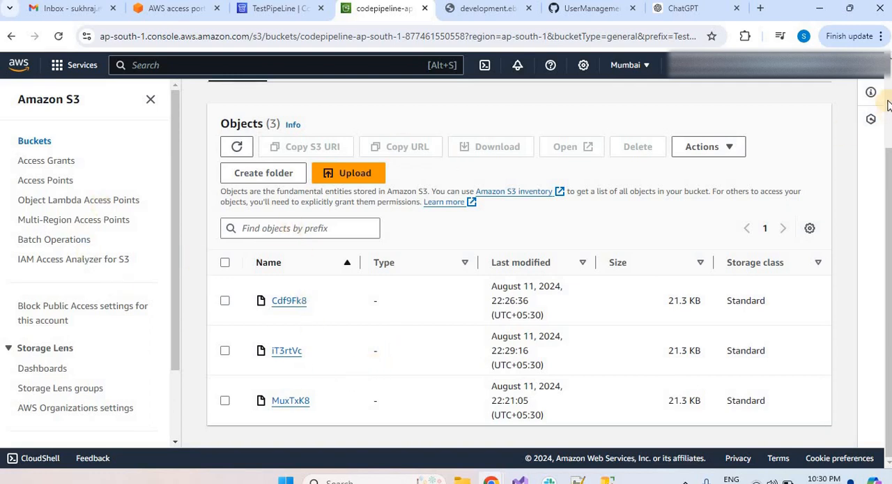
{"action": "scroll", "coordinate": [393, 153], "scroll_direction": "up", "scroll_amount": 2}
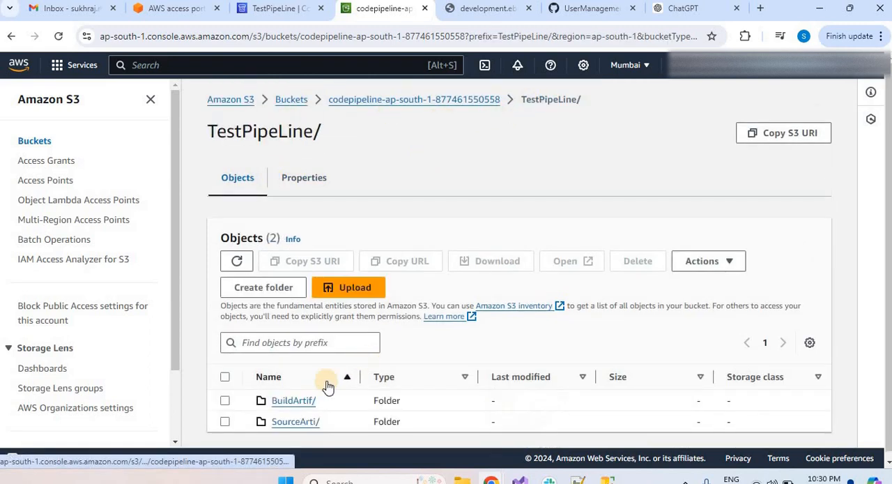
{"action": "left_click", "coordinate": [290, 402]}
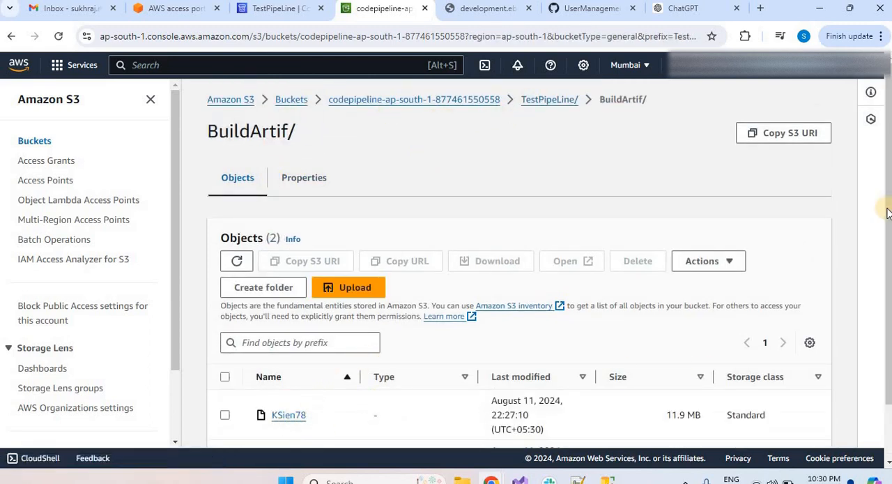
{"action": "scroll", "coordinate": [519, 279], "scroll_direction": "down", "scroll_amount": 1}
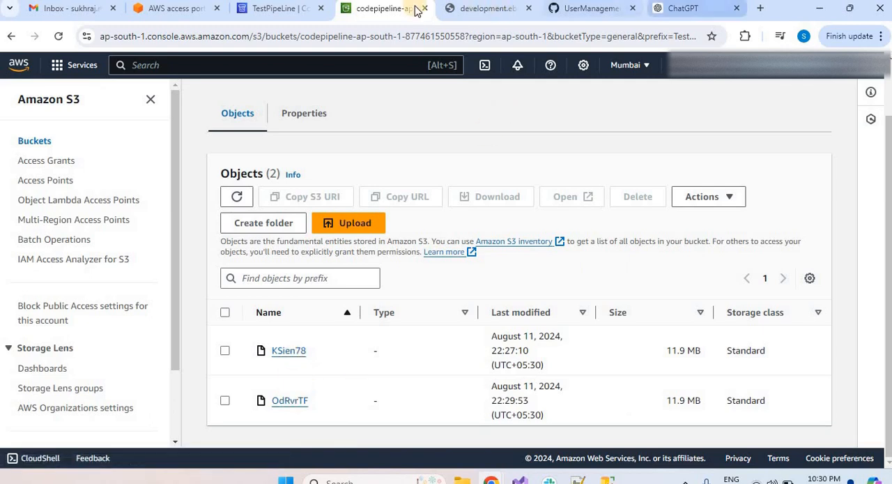
Check the Build and Deploy stages of TestPipeLine in CodePipeline, and reload the deployed api/user/documents page.
{"action": "left_click", "coordinate": [283, 9]}
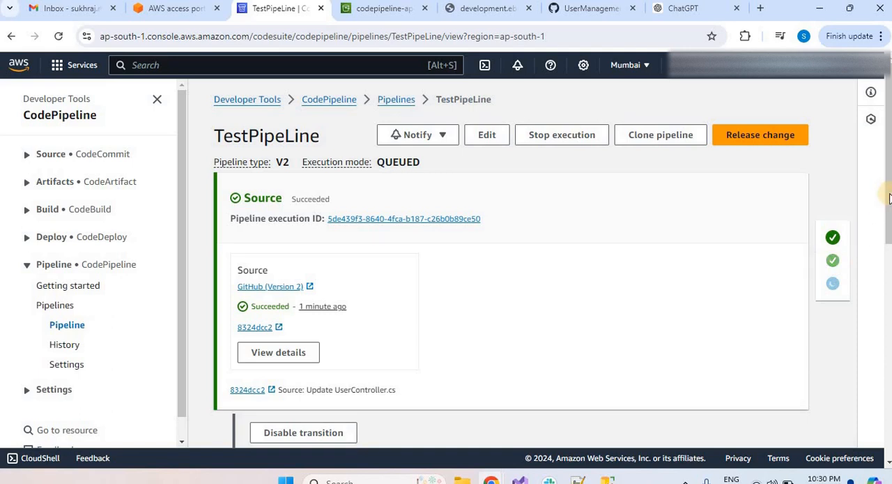
{"action": "left_click_drag", "start_coordinate": [885, 217], "coordinate": [889, 364]}
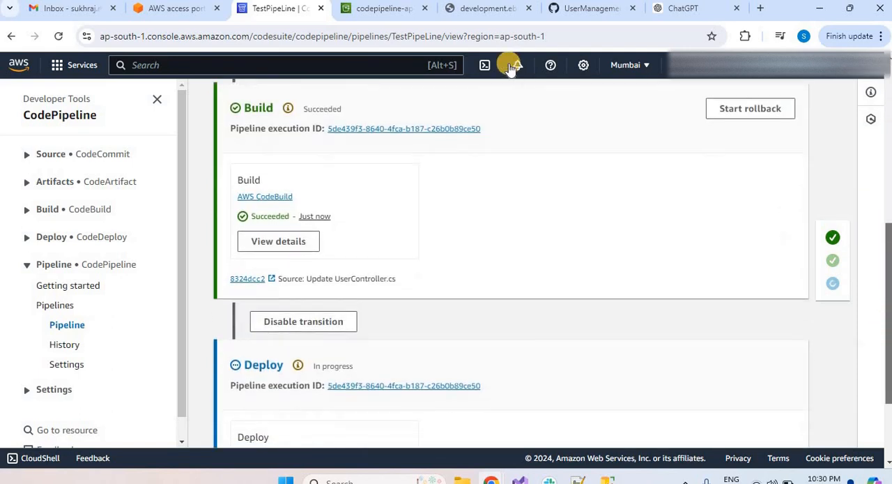
{"action": "left_click", "coordinate": [484, 9]}
{"action": "left_click", "coordinate": [467, 39]}
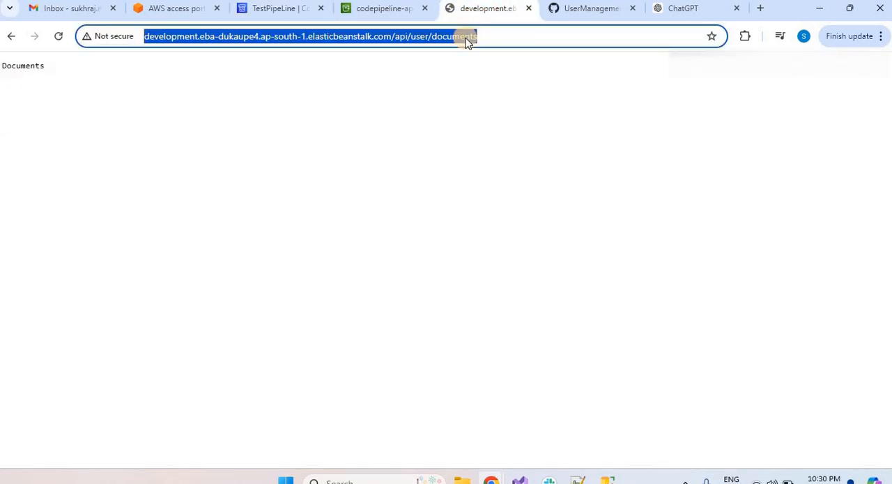
{"action": "key", "text": "Return"}
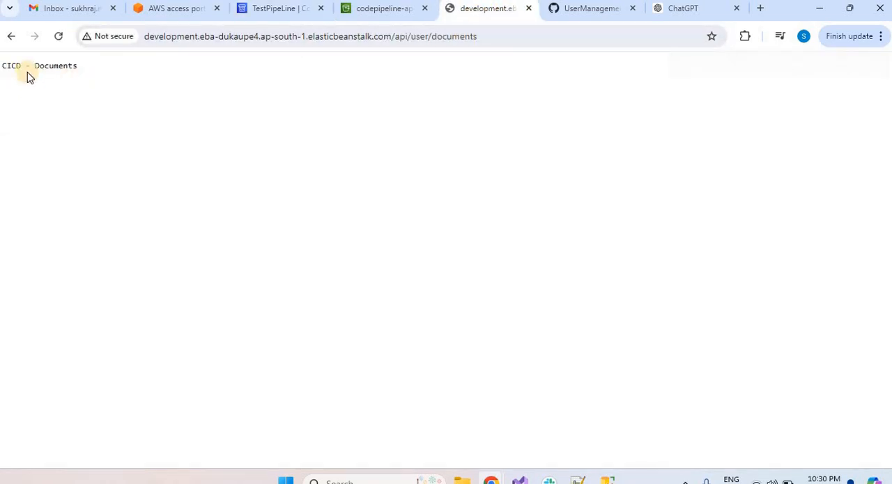
Refresh the TestPipeLine page to recheck its Deploy stage, and request the deployed api/user/documents page again.
{"action": "left_click", "coordinate": [374, 9]}
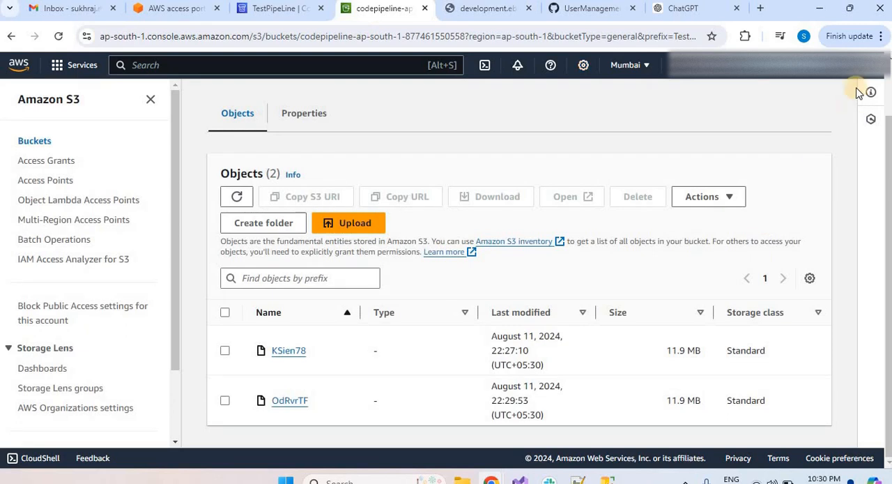
{"action": "left_click", "coordinate": [257, 15]}
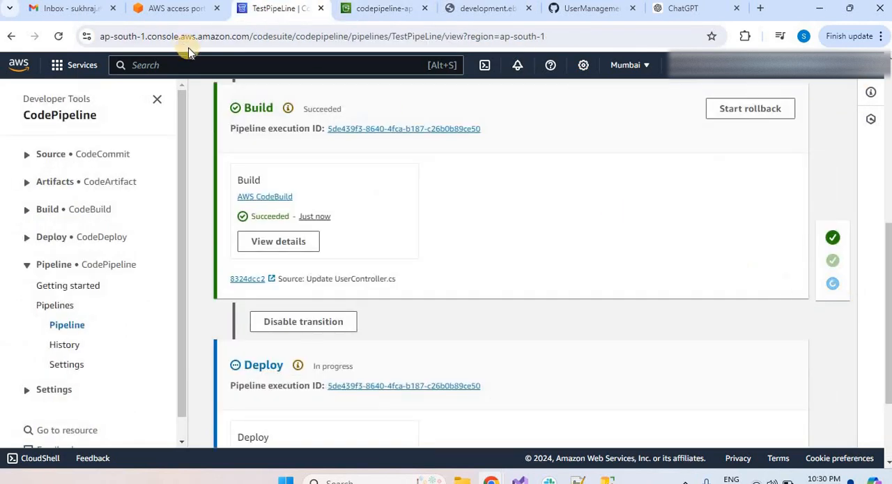
{"action": "left_click", "coordinate": [59, 35]}
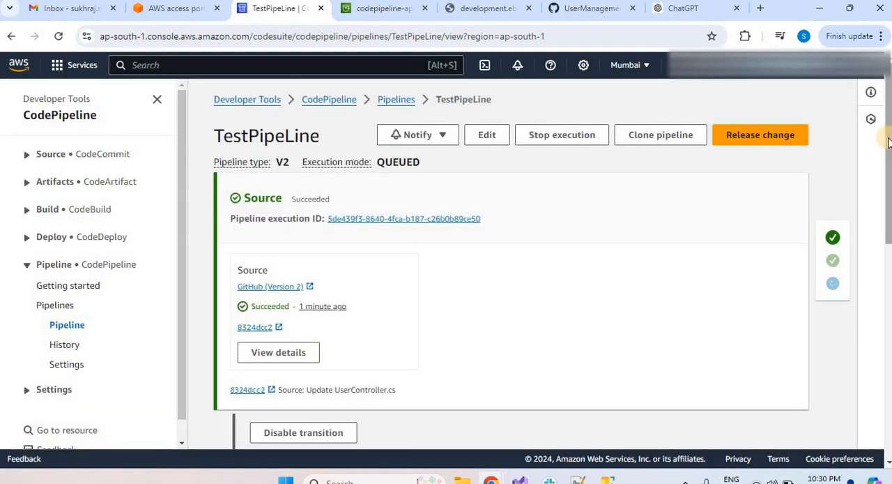
{"action": "scroll", "coordinate": [888, 141], "scroll_direction": "down", "scroll_amount": 4}
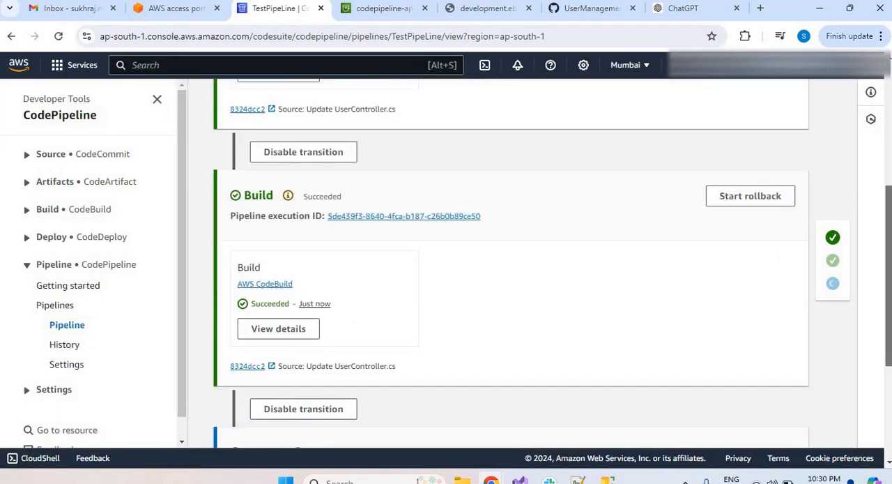
{"action": "scroll", "coordinate": [518, 181], "scroll_direction": "down", "scroll_amount": 3}
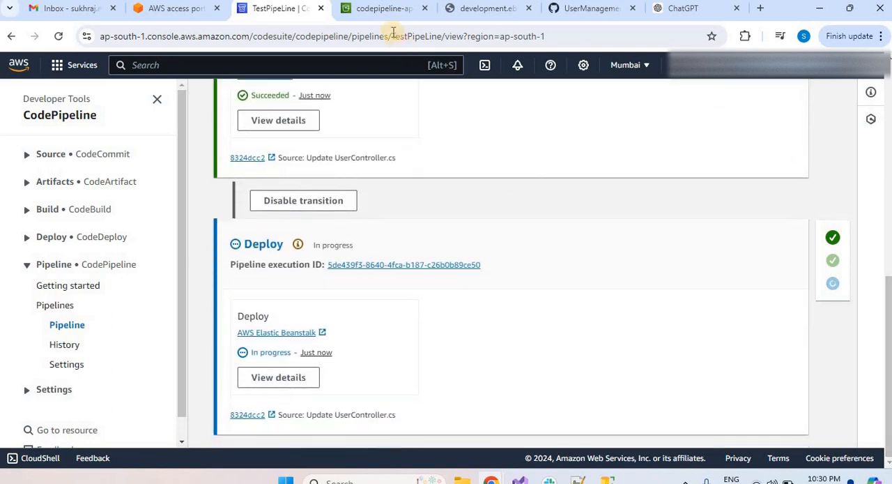
{"action": "left_click", "coordinate": [492, 10]}
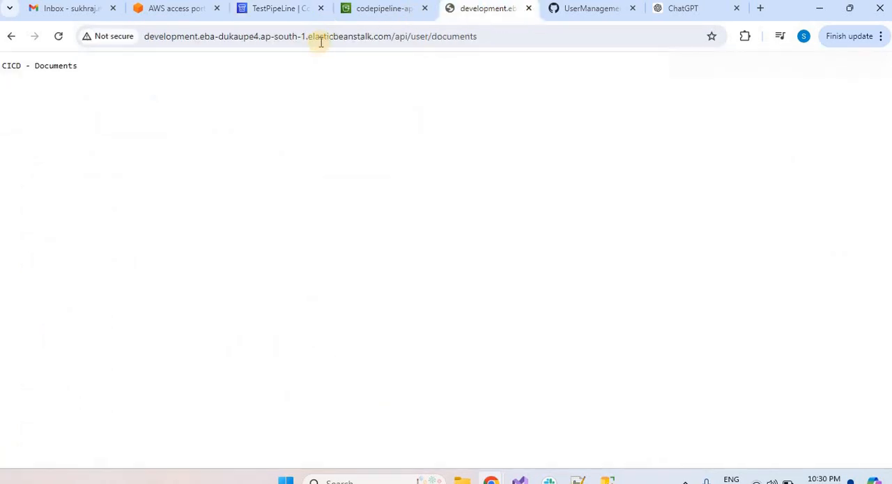
{"action": "left_click", "coordinate": [320, 43]}
{"action": "key", "text": "Return"}
Look at TestPipeLine's Deploy stage once more and reload the api/user/documents page to verify the deployed response.
{"action": "left_click", "coordinate": [370, 9]}
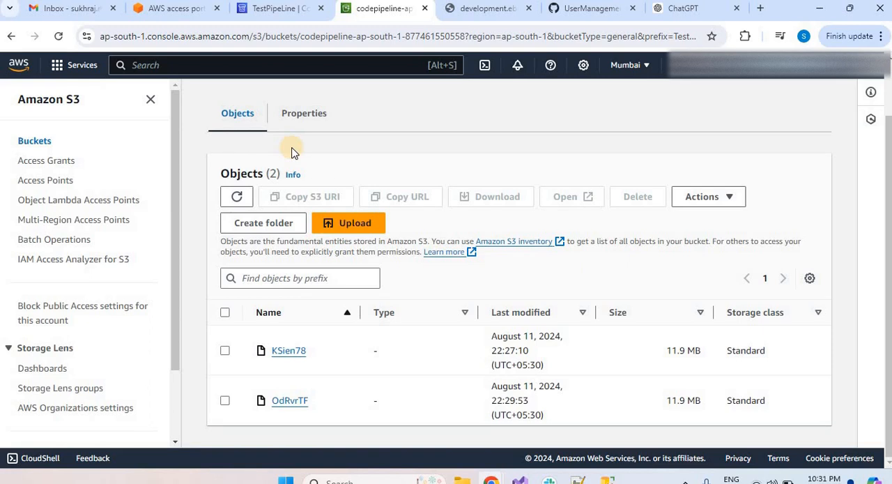
{"action": "left_click", "coordinate": [295, 17]}
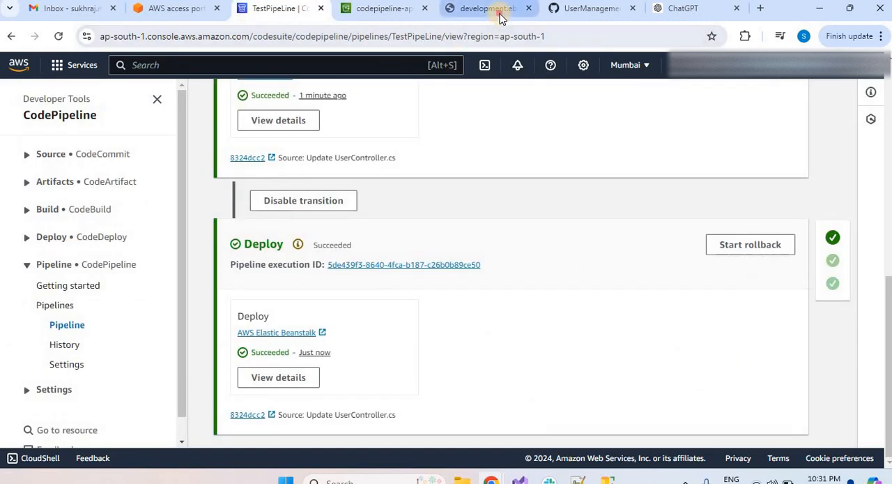
{"action": "left_click", "coordinate": [486, 9]}
{"action": "left_click", "coordinate": [458, 36]}
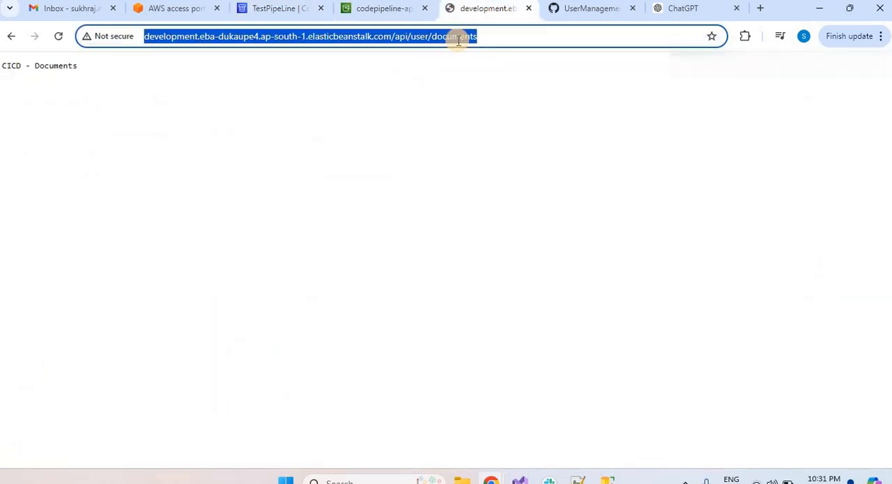
{"action": "key", "text": "Return"}
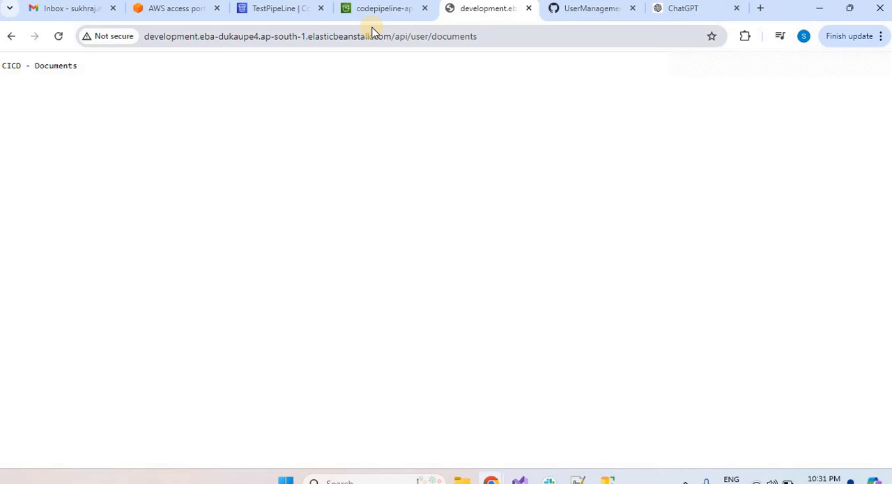
Review TestPipeLine from its Deploy stage back to Source, and revisit the BuildArtif objects and the deployed documents page.
{"action": "left_click", "coordinate": [257, 15]}
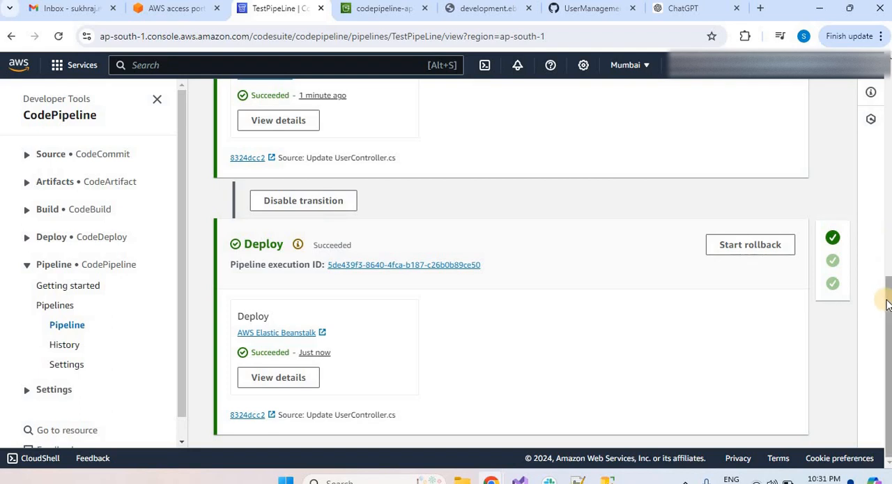
{"action": "right_click", "coordinate": [865, 228]}
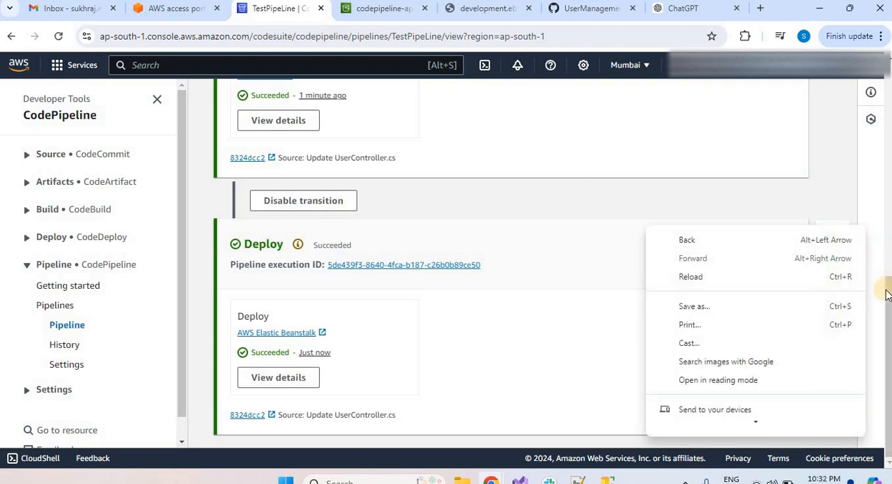
{"action": "left_click_drag", "start_coordinate": [886, 293], "coordinate": [887, 6]}
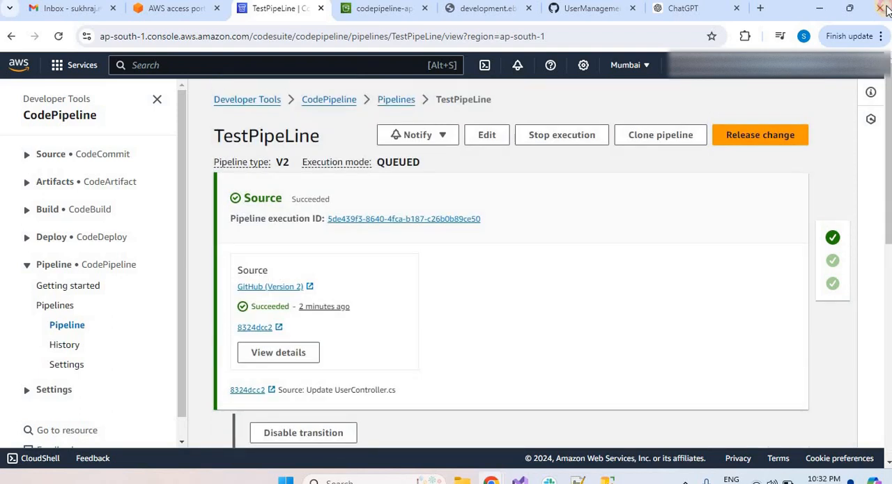
{"action": "left_click", "coordinate": [555, 203]}
{"action": "left_click", "coordinate": [387, 11]}
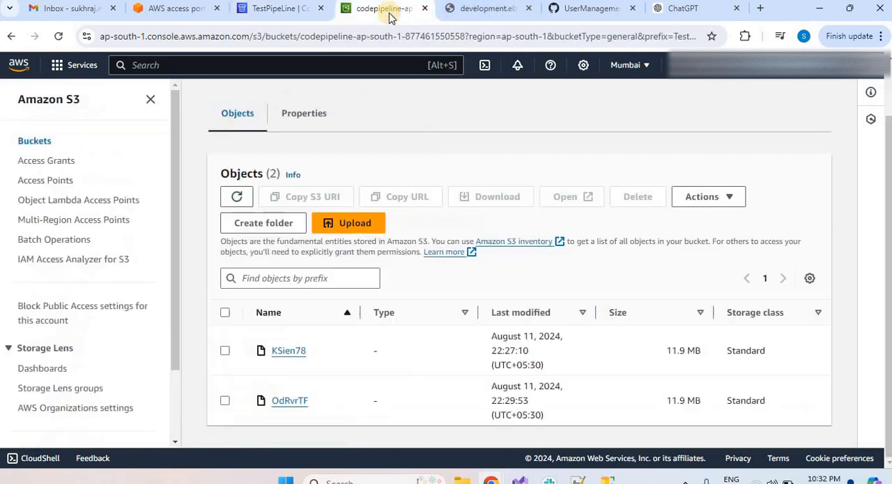
{"action": "left_click", "coordinate": [492, 16]}
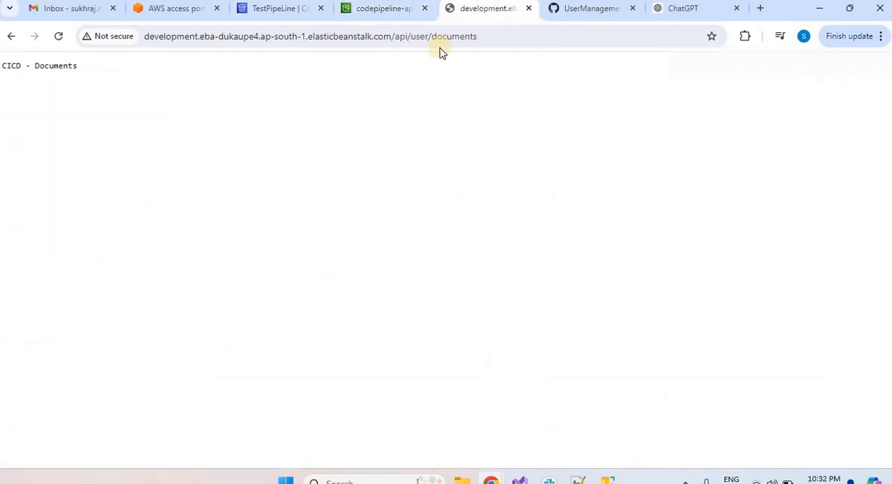